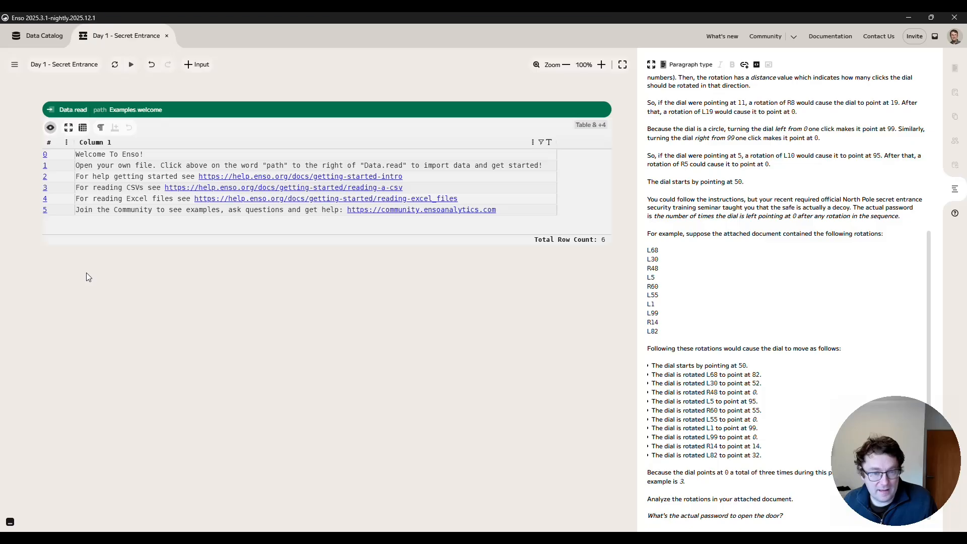
- Add a Table.input component filled with the ten example rotations: L68, L30, R48, L5, R60, L55, L1, L99, R14, L82
key("Return")
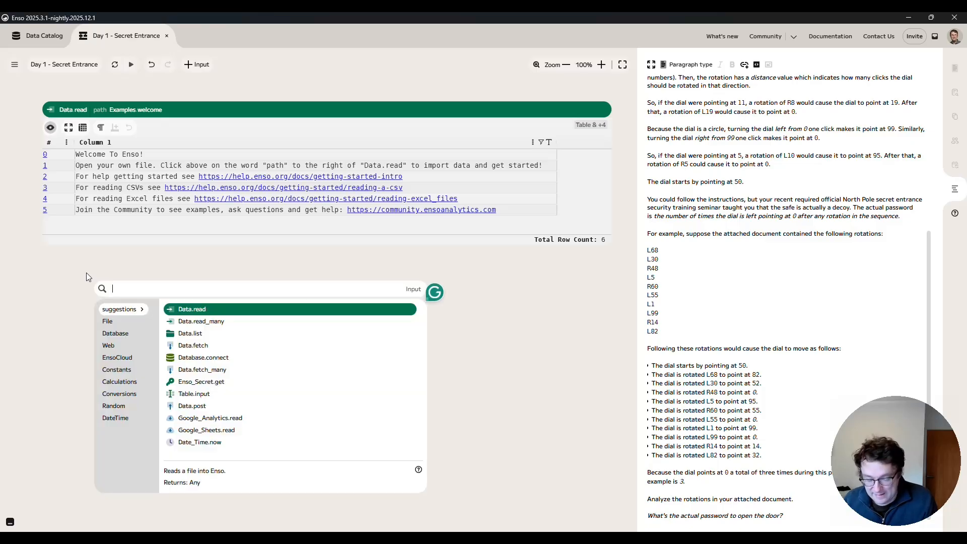
type("Table.in")
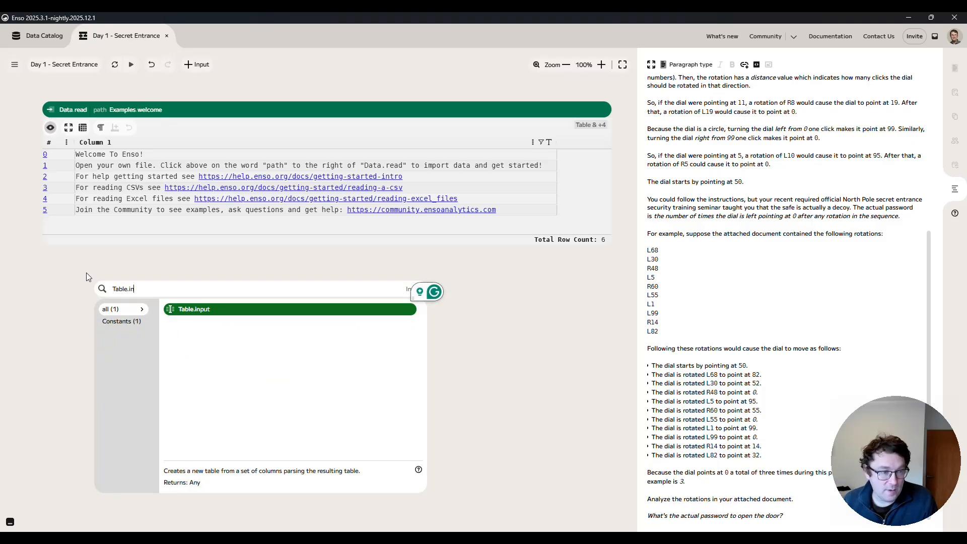
key("Return")
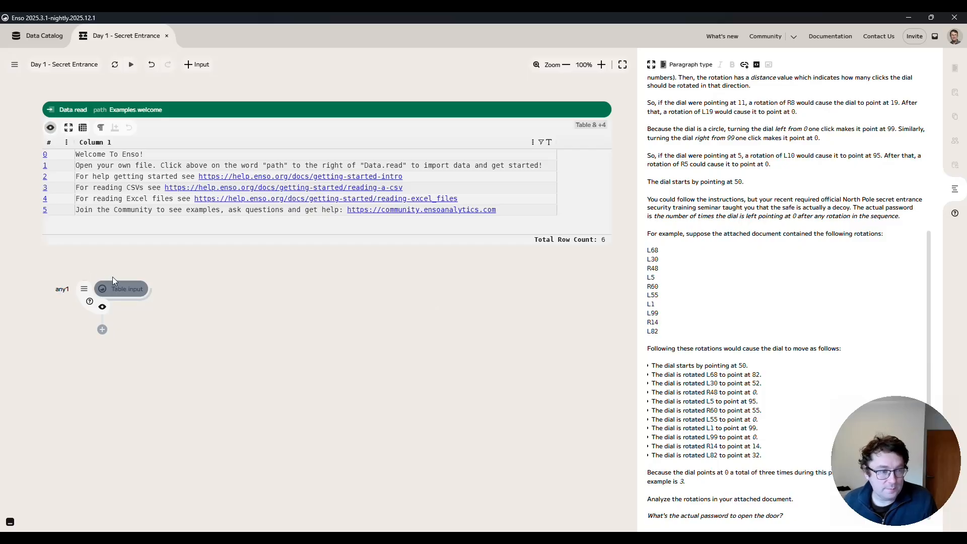
left_click(159, 305)
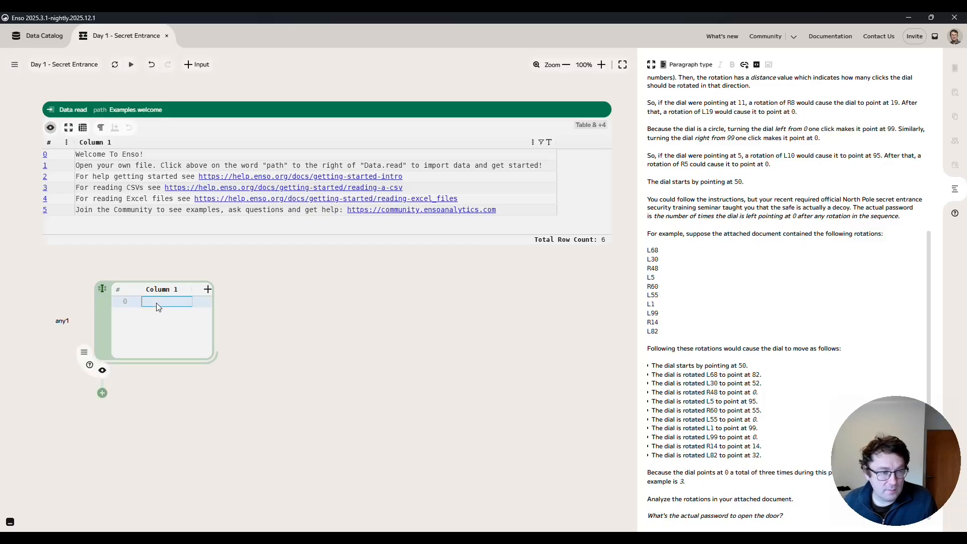
type("L68 L30 R48 L5 R60 L55 L1 L99 R14 L82")
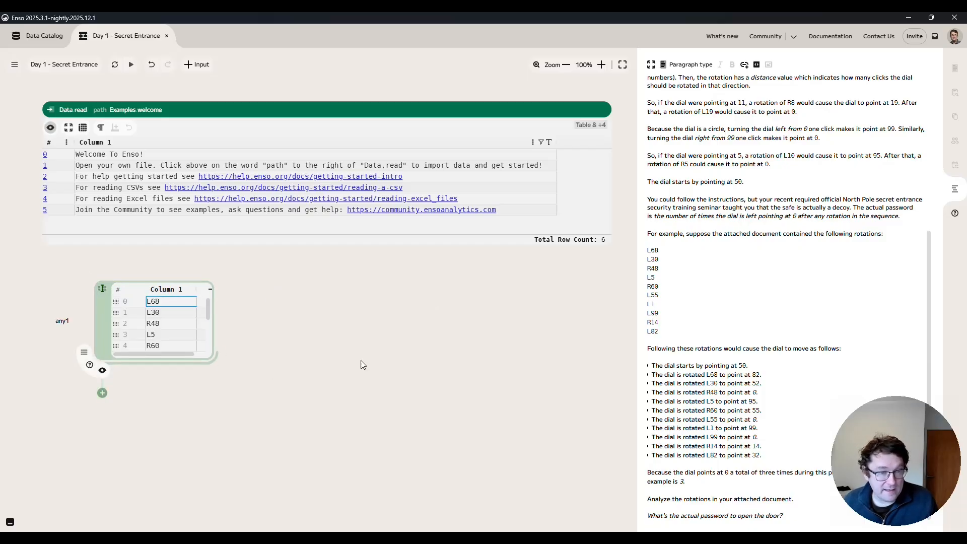
- Delete the welcome Data read component from the workflow
left_click(220, 109)
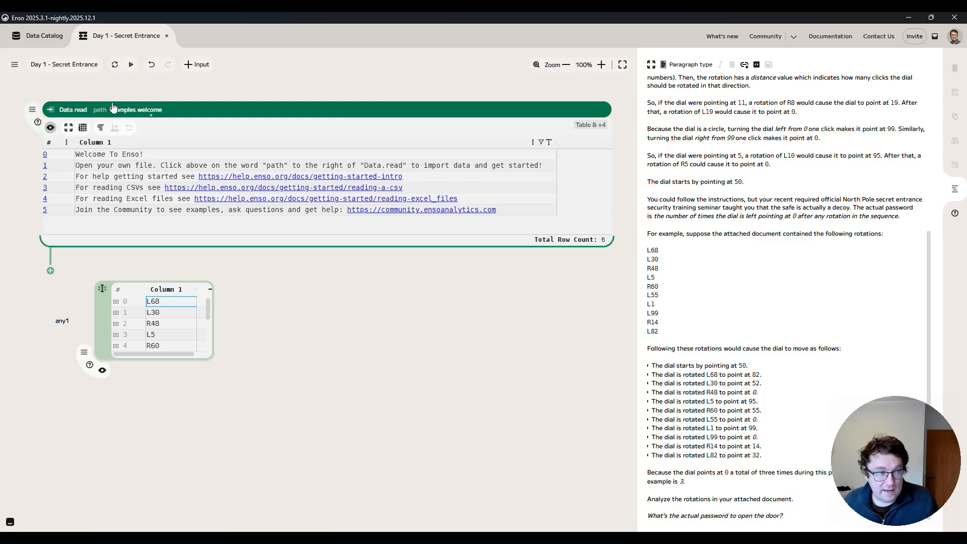
left_click(222, 115)
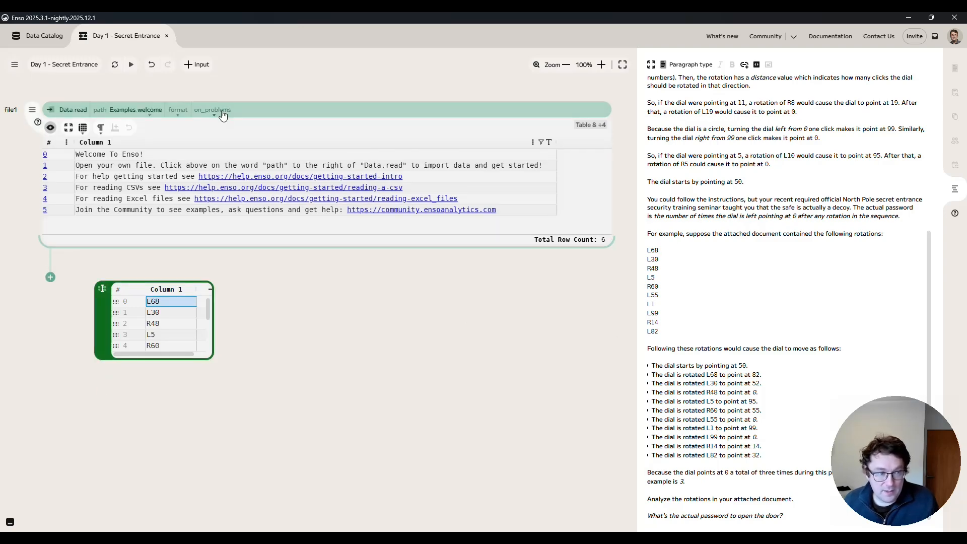
key("Delete")
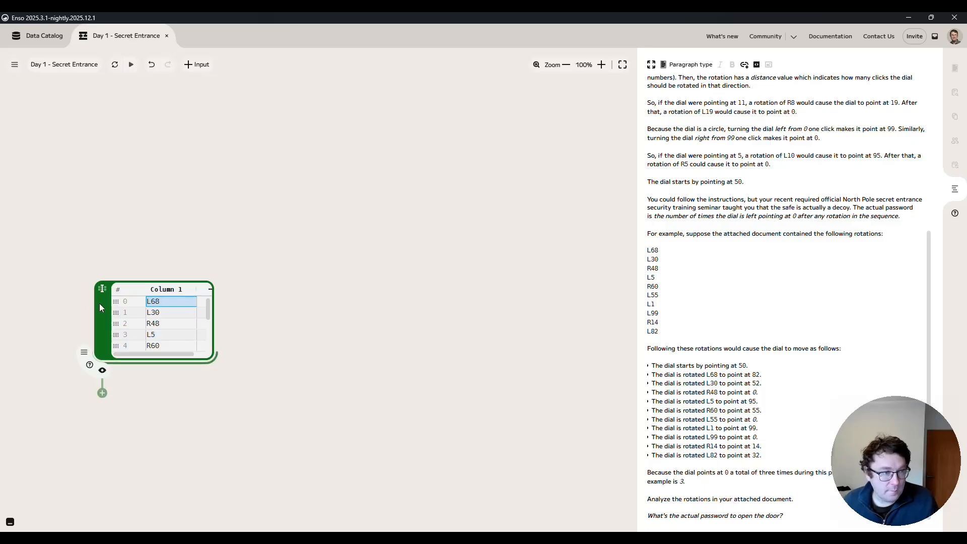
- Move the input table to the start of the workflow and enlarge it to show all ten rotations
left_click_drag(98, 303, 48, 109)
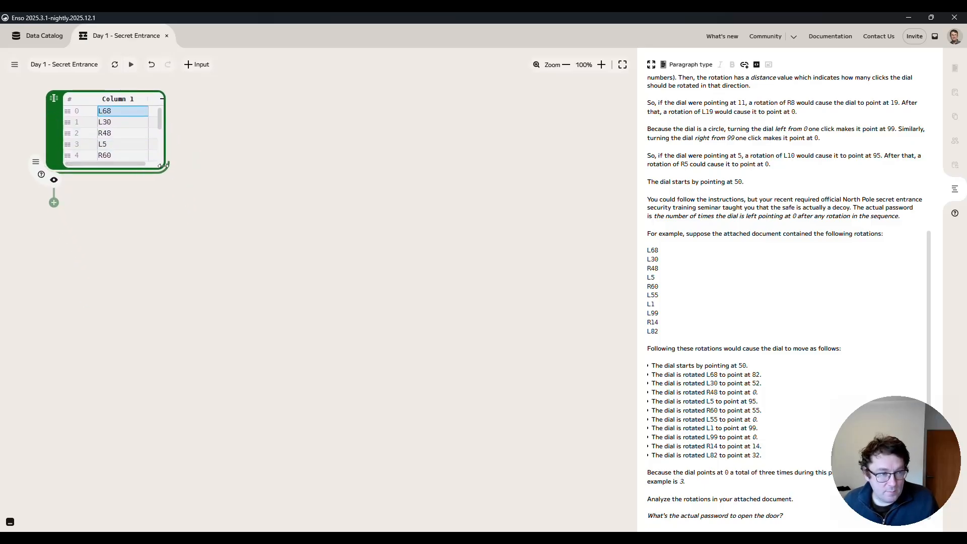
left_click_drag(161, 169, 143, 236)
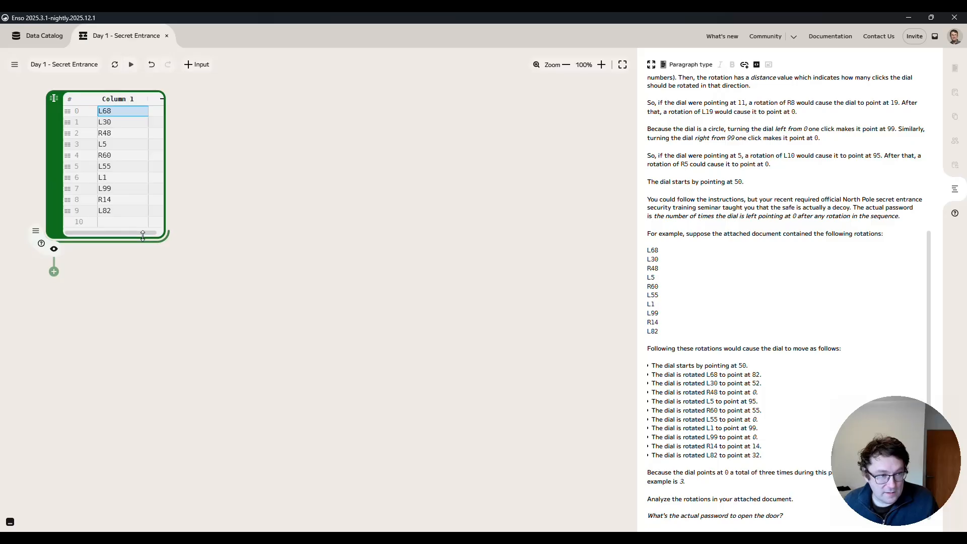
- Add a parse_to_columns component after the input table and have it parse Column 1
left_click(55, 269)
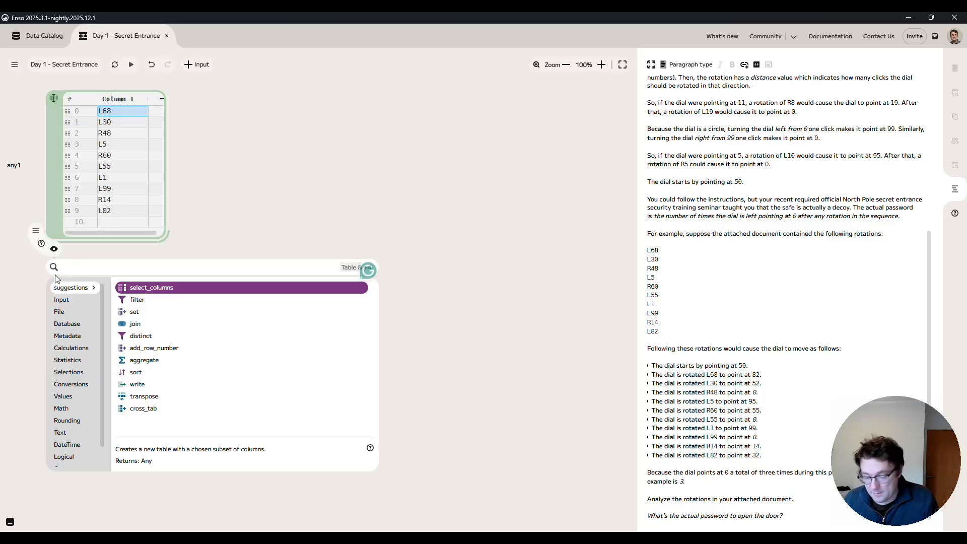
type("toke")
key("Down")
key("Down")
key("Down")
key("Down")
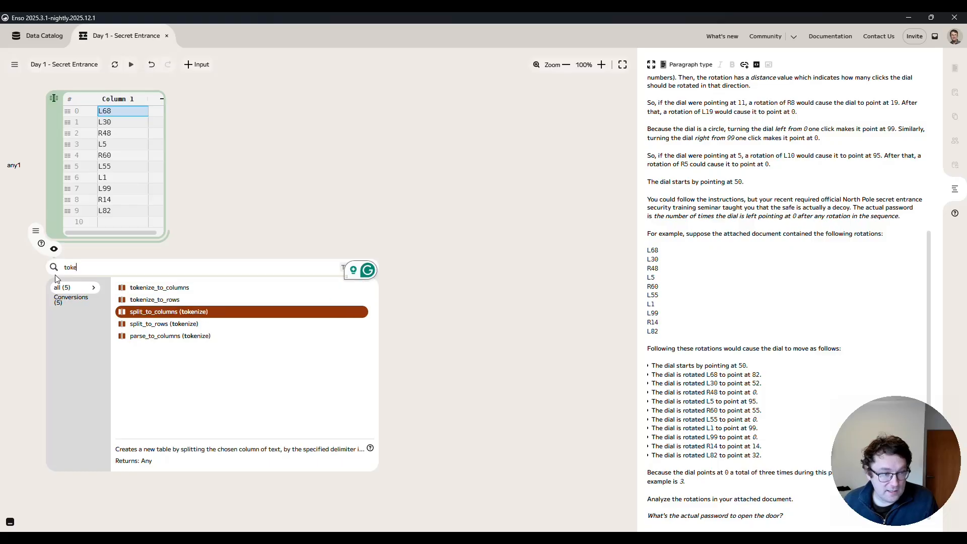
key("Return")
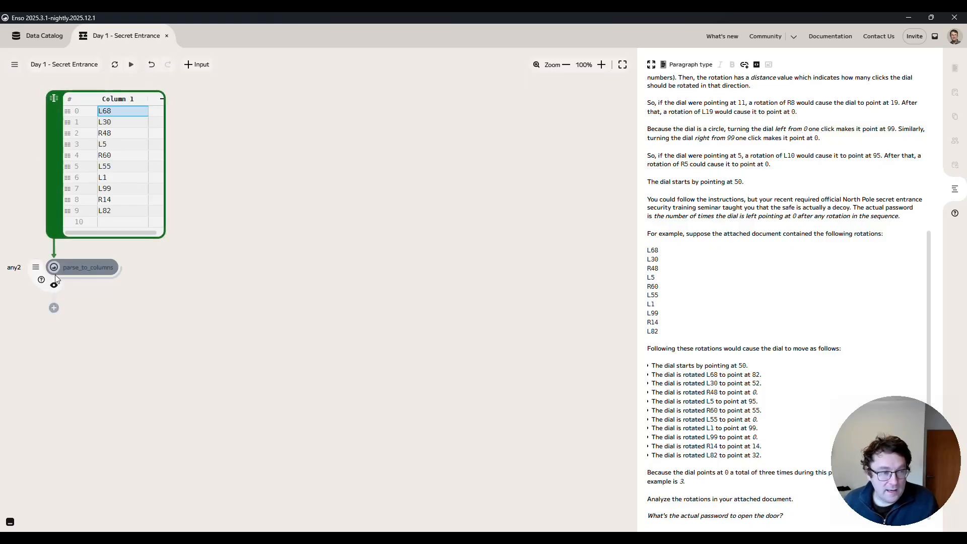
left_click(144, 273)
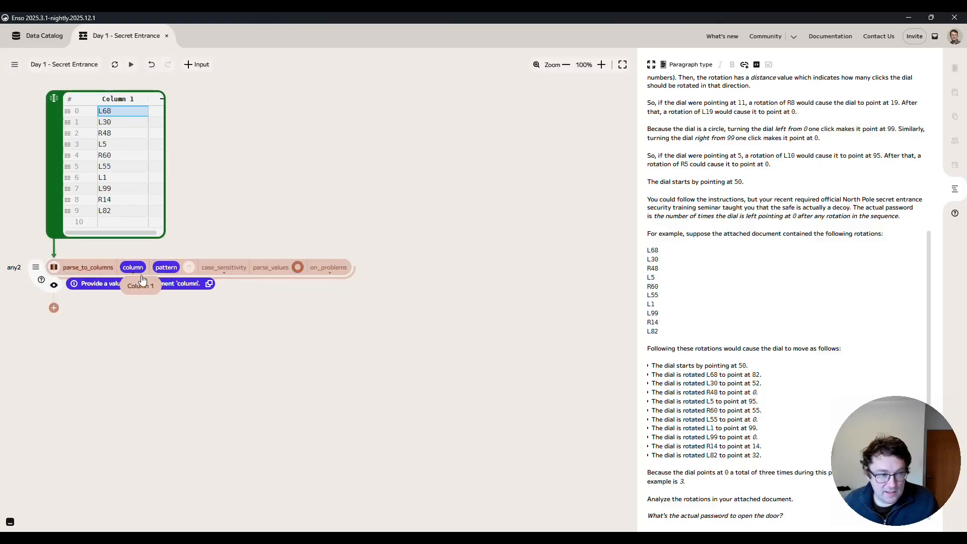
left_click(139, 289)
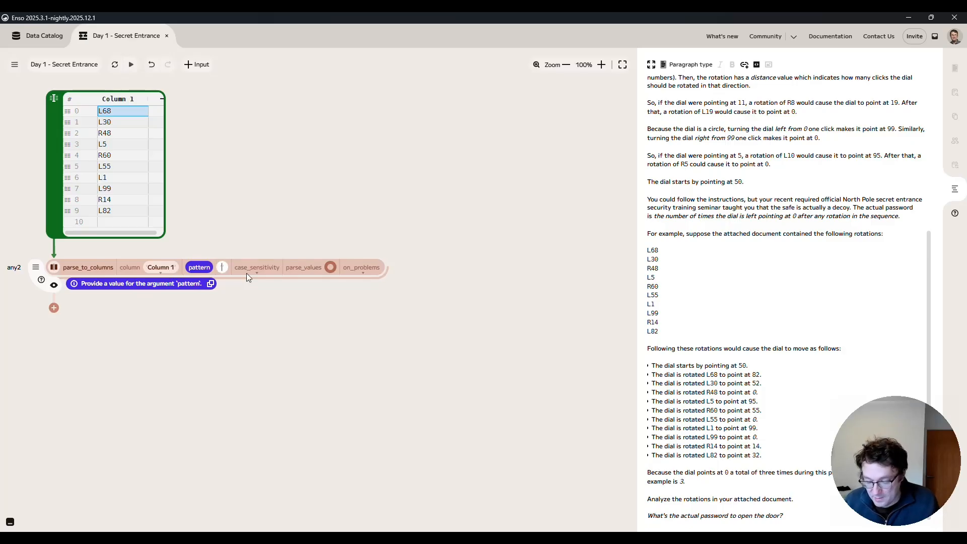
- Set the parsing pattern to (?<Dir>[LR])(?<Value>\d+) and check the resulting columns in the component's preview
type("(")
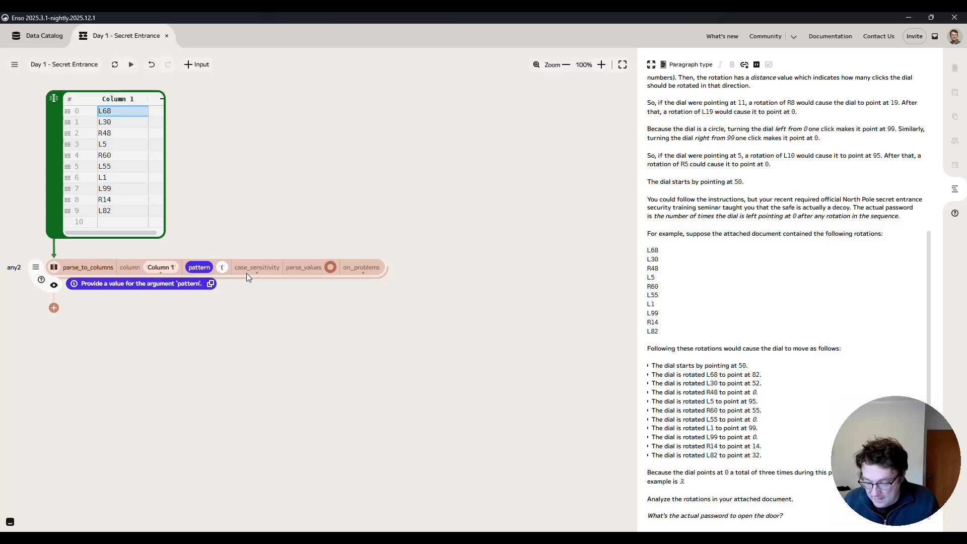
type("?<Dir")
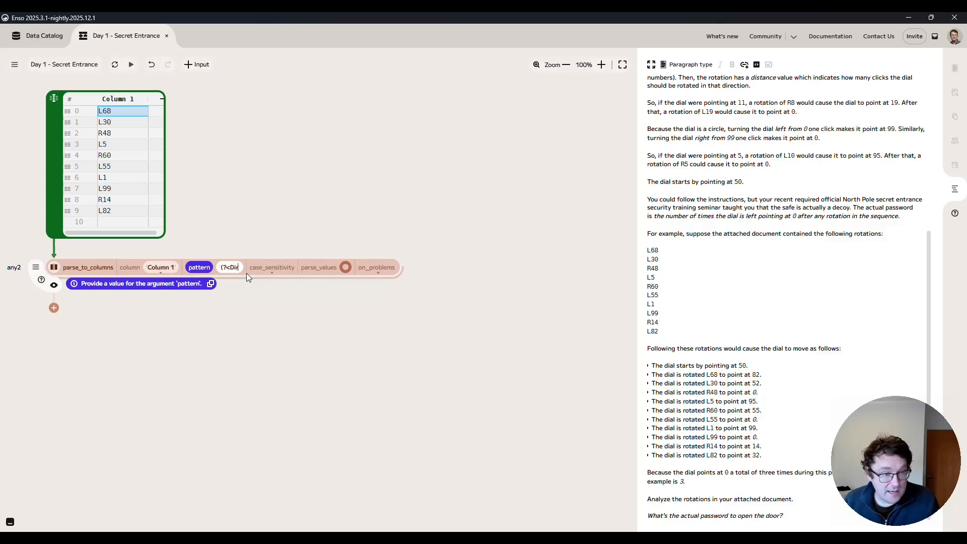
type(">[L")
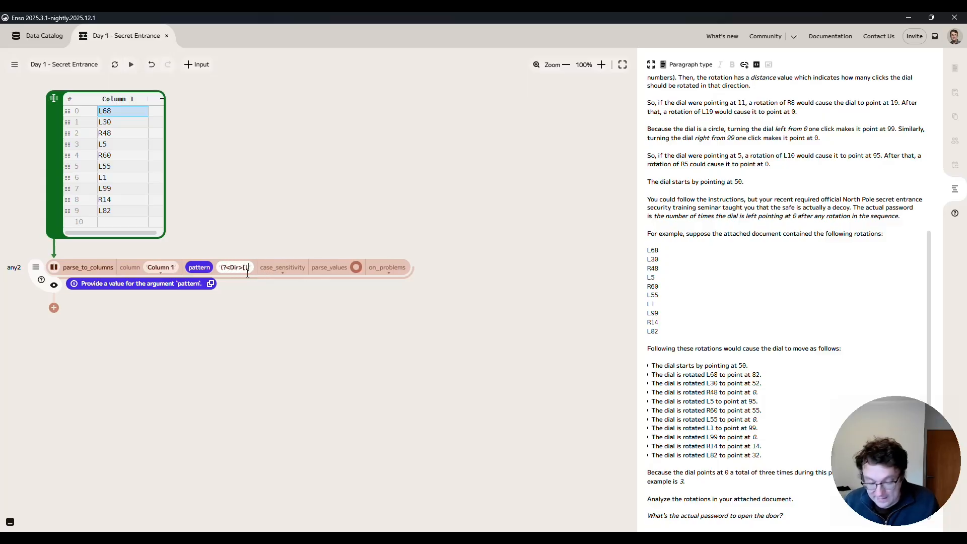
type("R])")
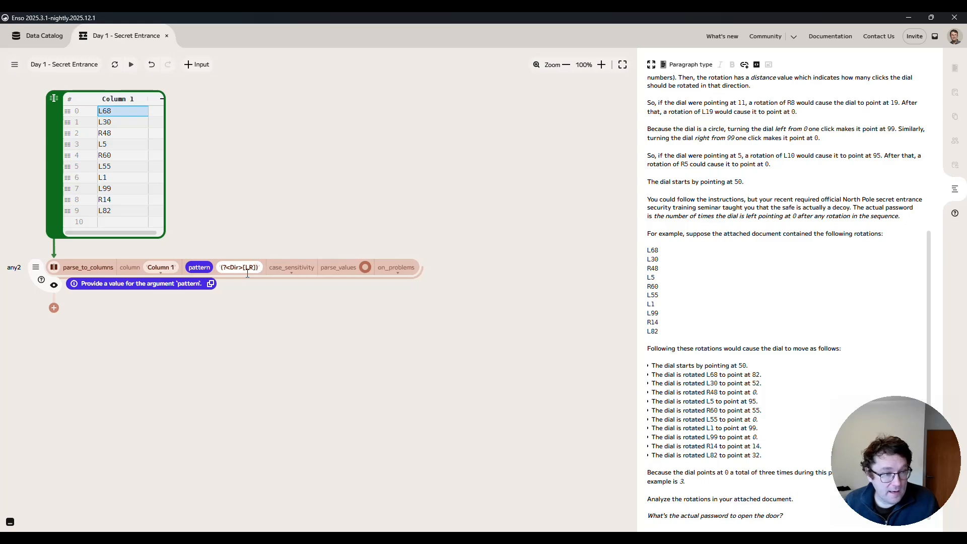
type("(?<Va")
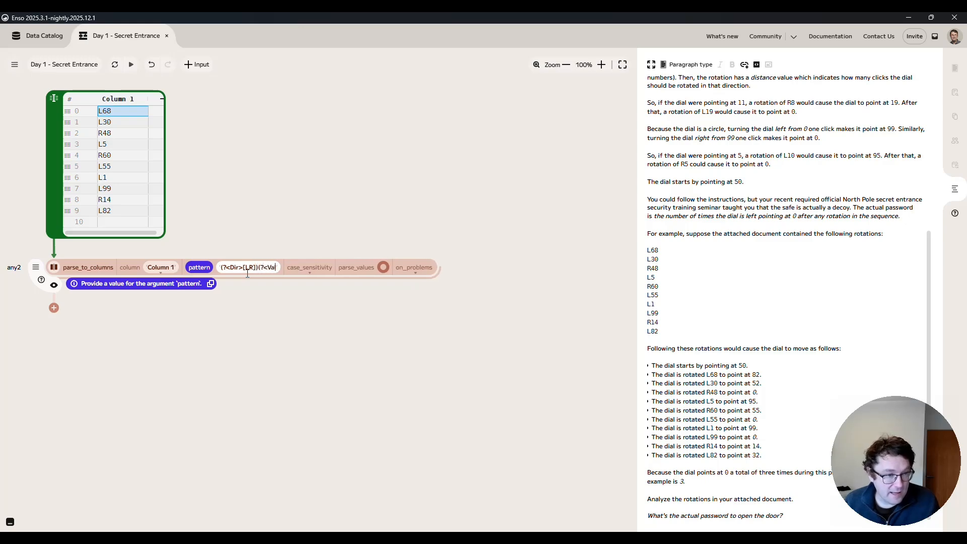
type("lue>")
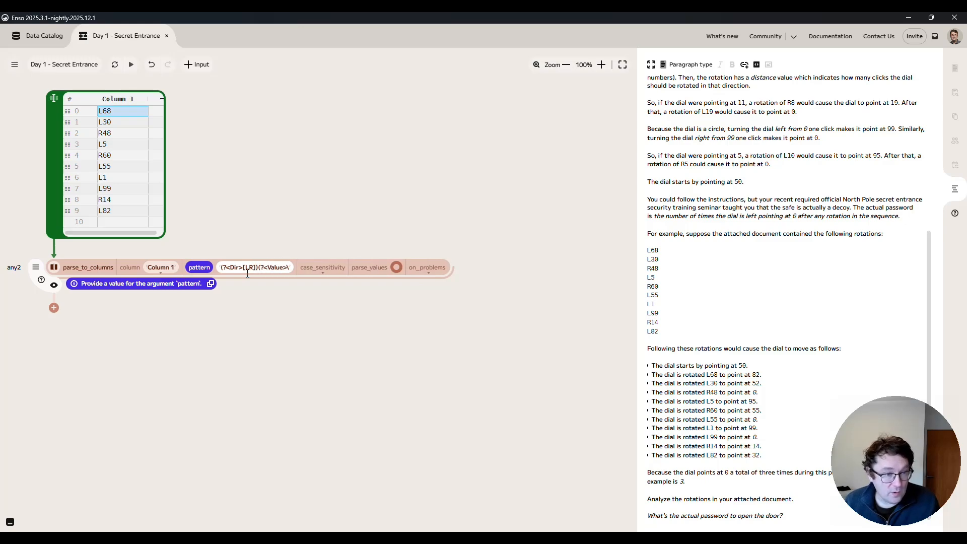
type("\\d")
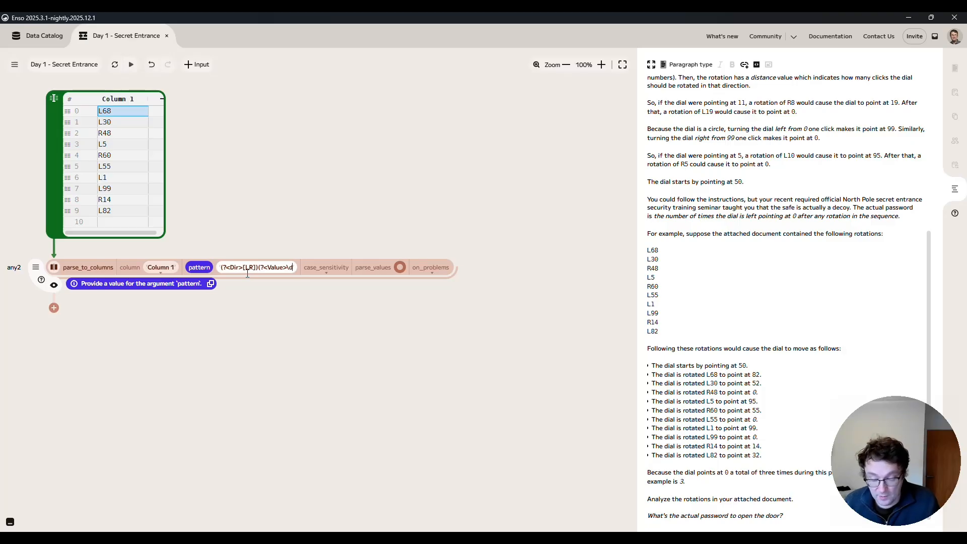
type("+)")
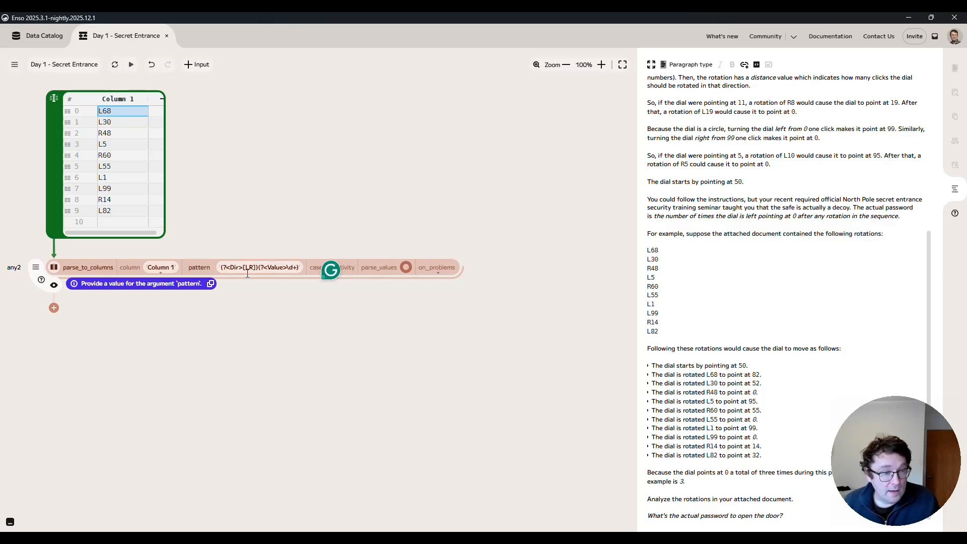
key("Return")
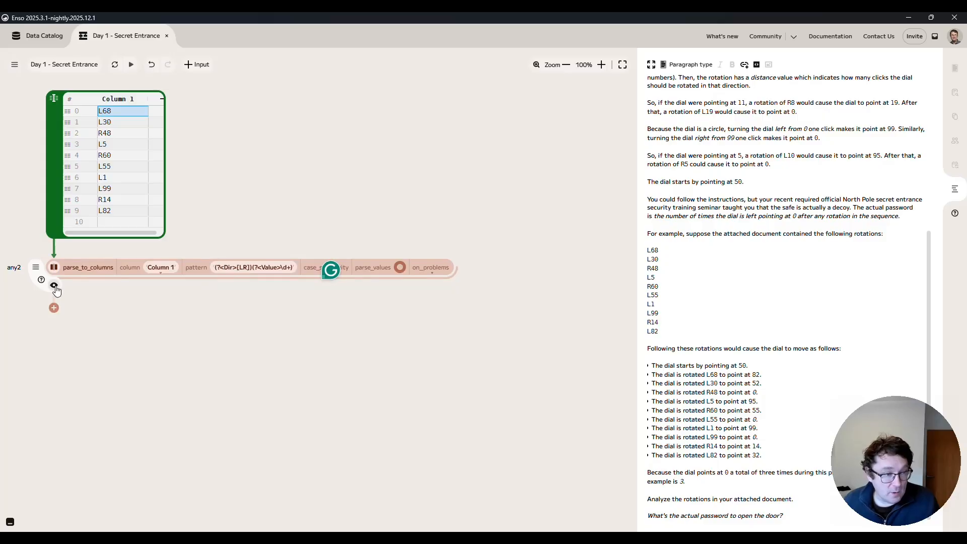
left_click(54, 286)
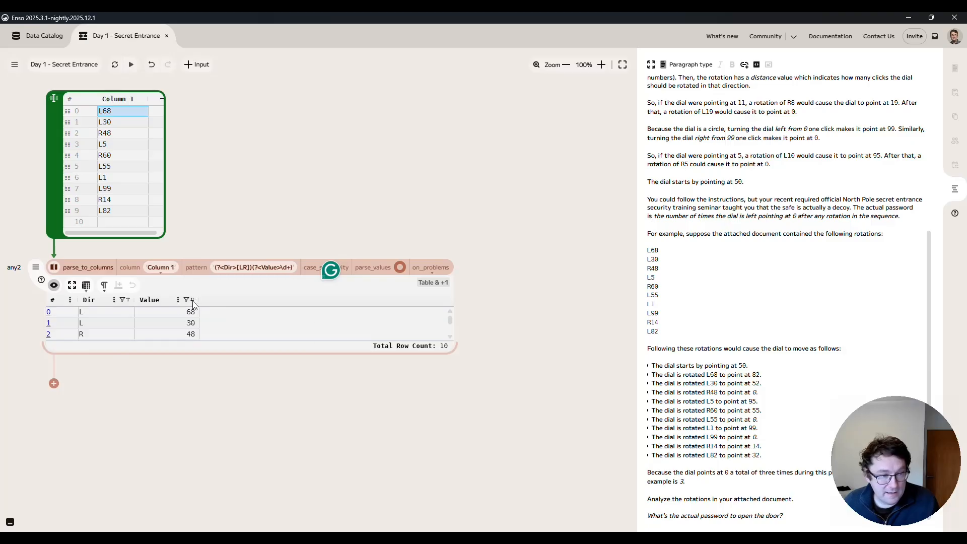
mouse_move(194, 304)
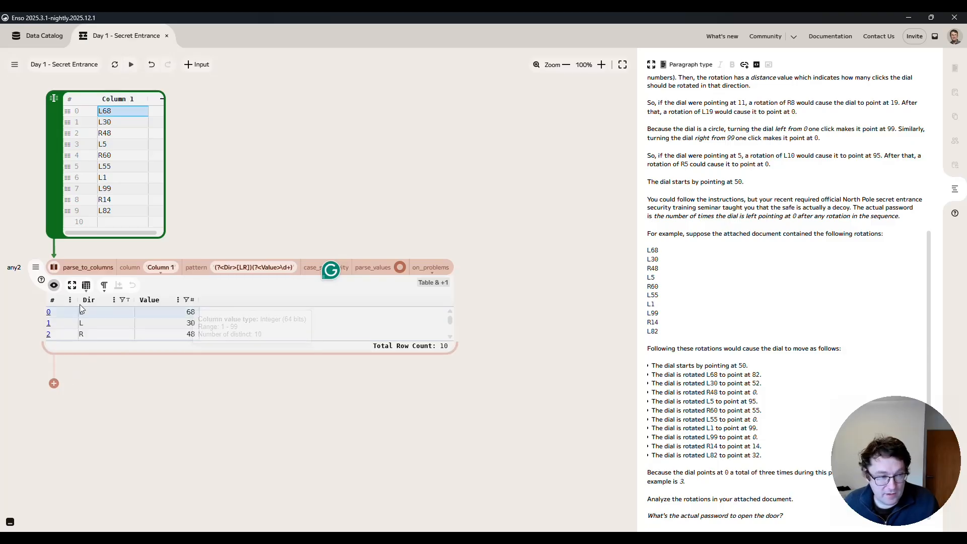
left_click(54, 286)
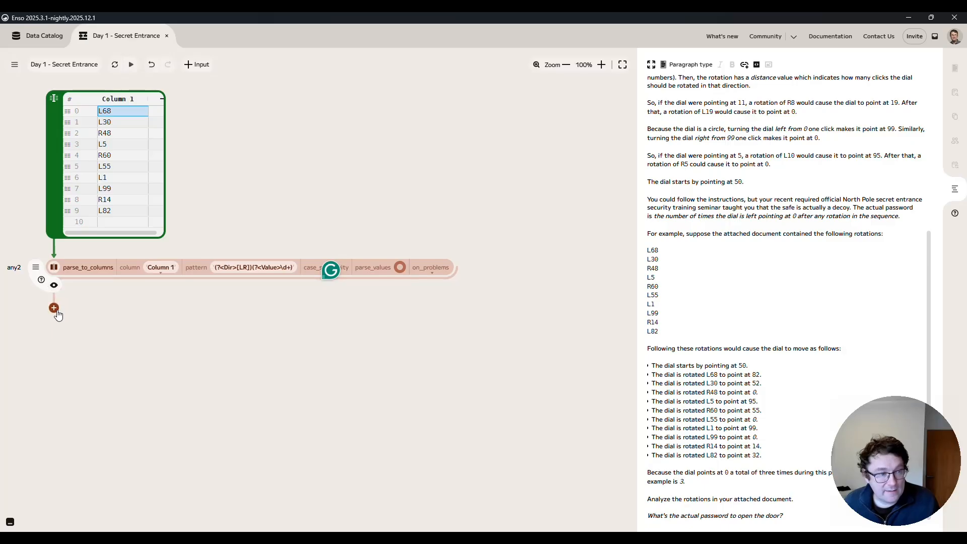
- Add a set component after the parsing component and make its value an Expression
left_click(54, 309)
type("set")
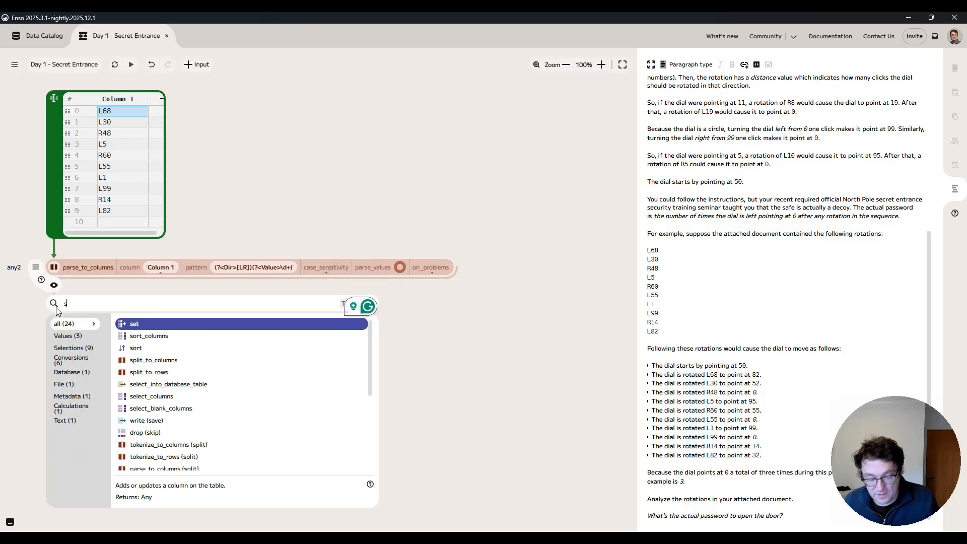
key("Return")
left_click(89, 303)
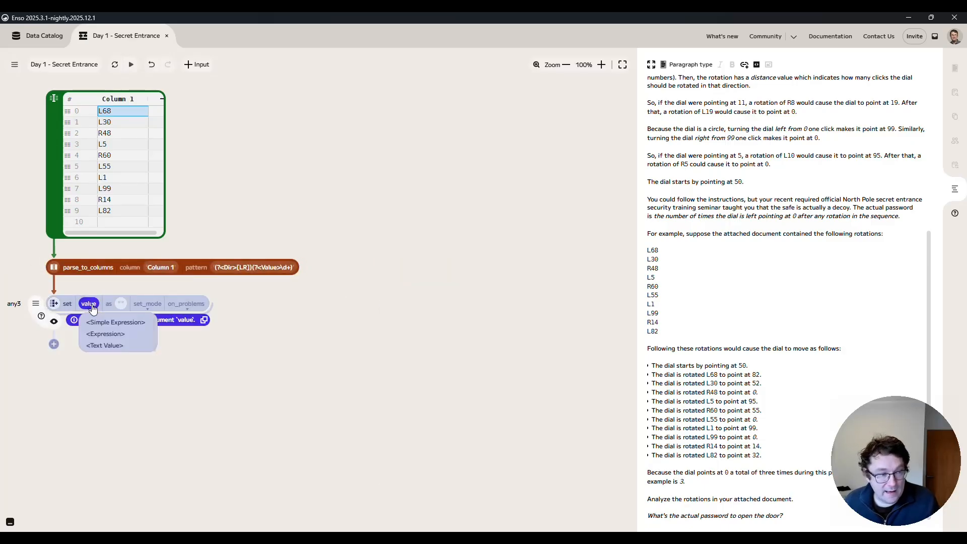
left_click(102, 335)
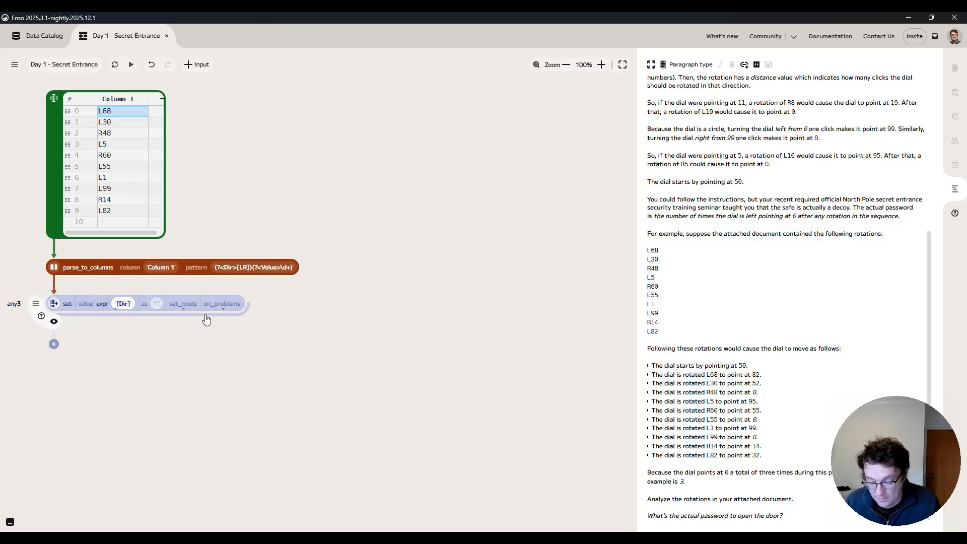
- Set the set component's expression to if [Dir]='L' Then -[Value] Else [Value]
type("if ")
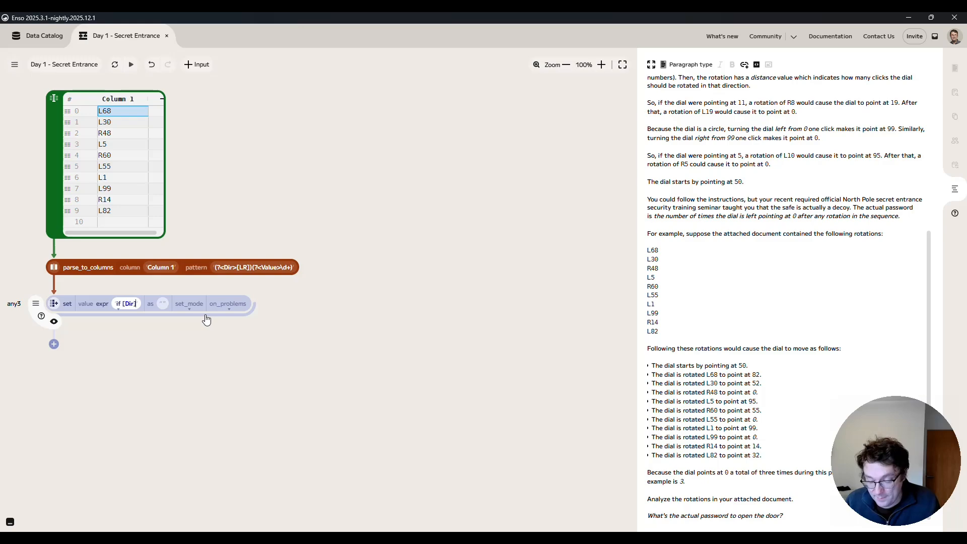
type("='L")
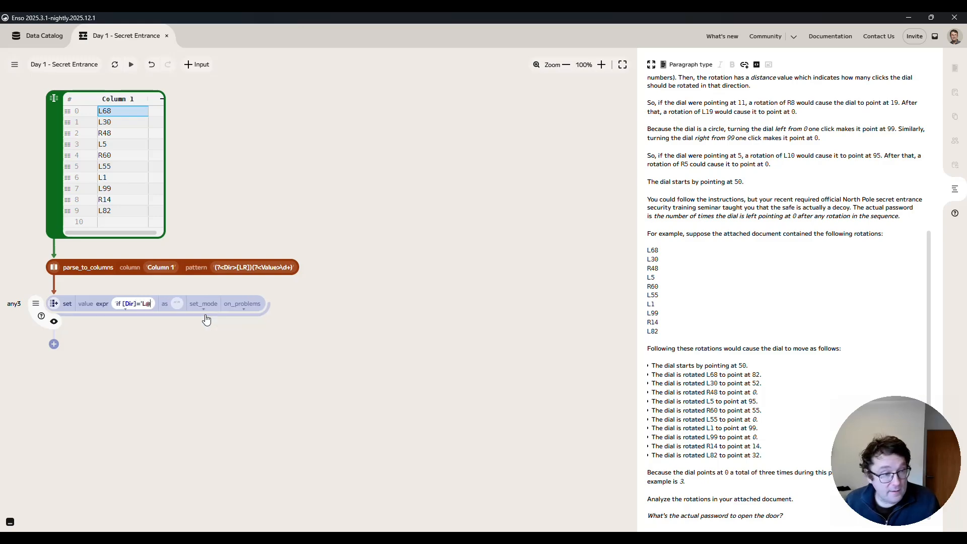
type(" t")
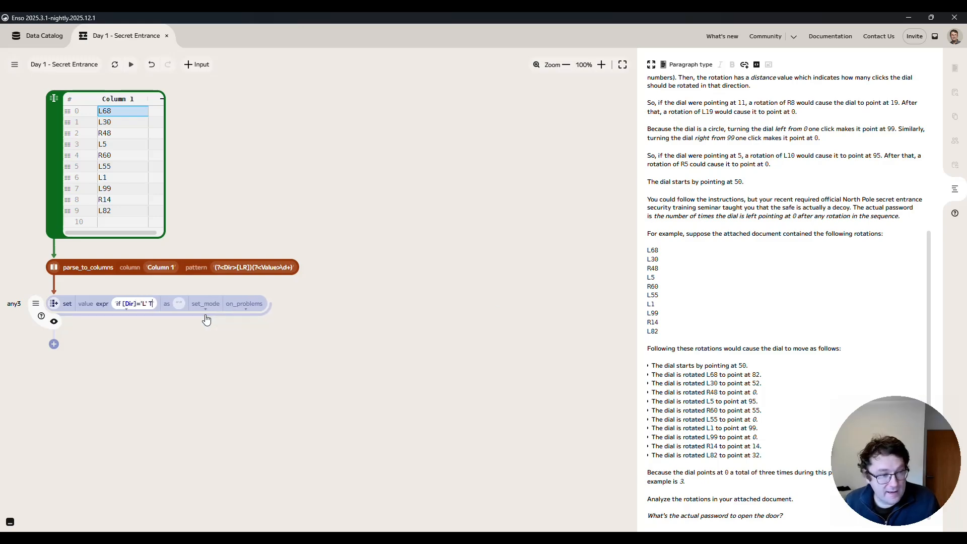
type("hen")
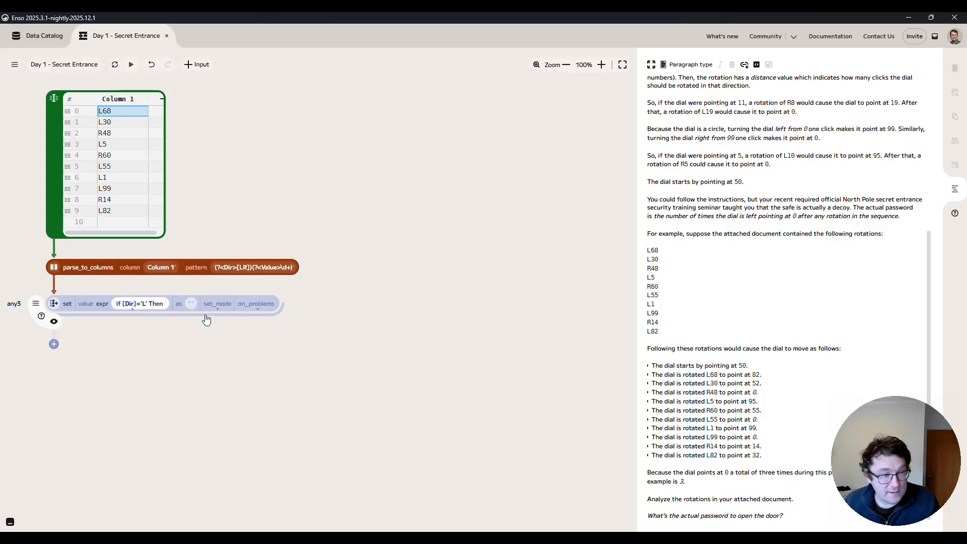
type(" -[")
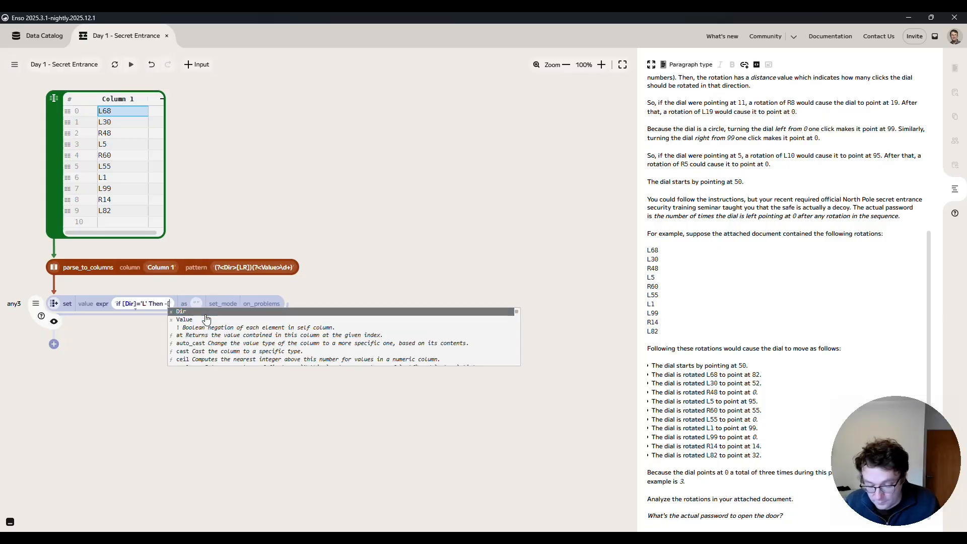
type("Value")
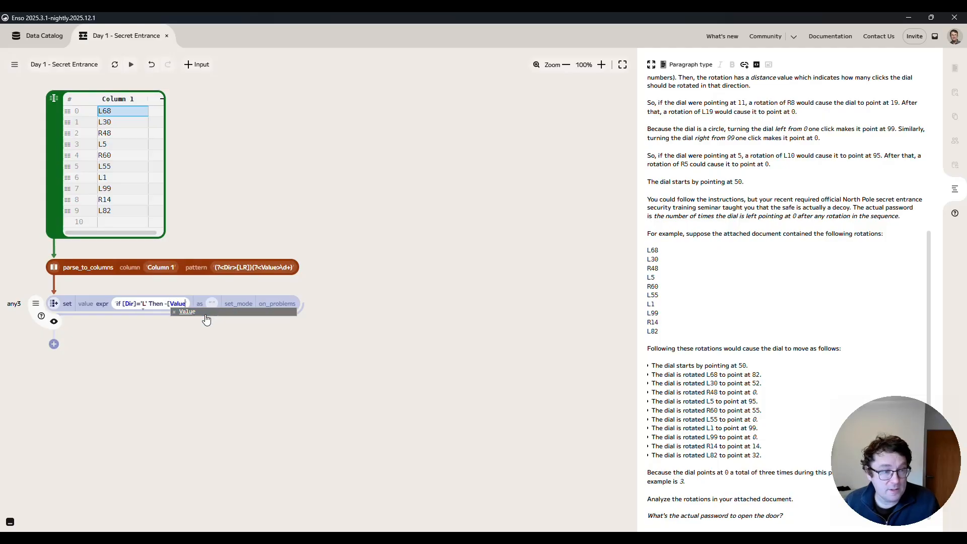
type("] Else pV")
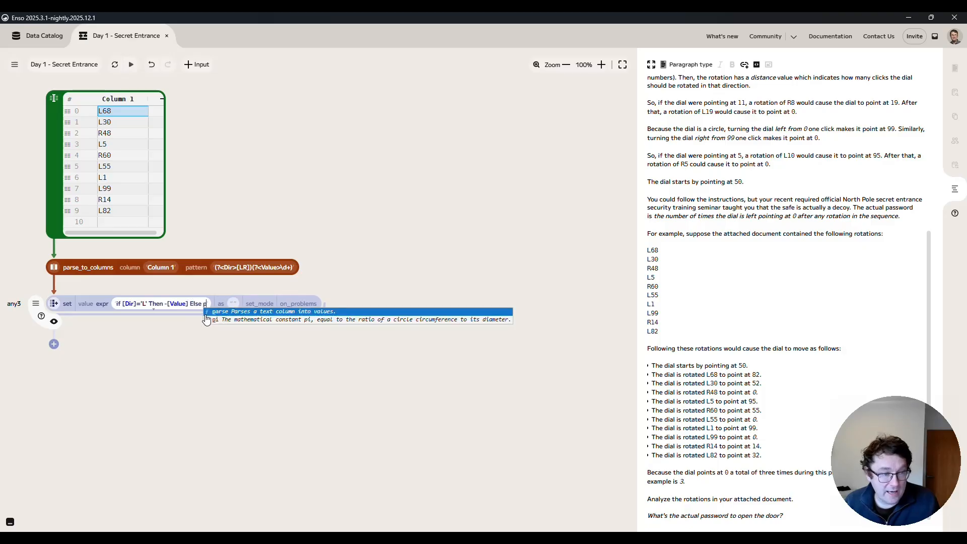
key("BackSpace")
key("BackSpace")
type("[Val")
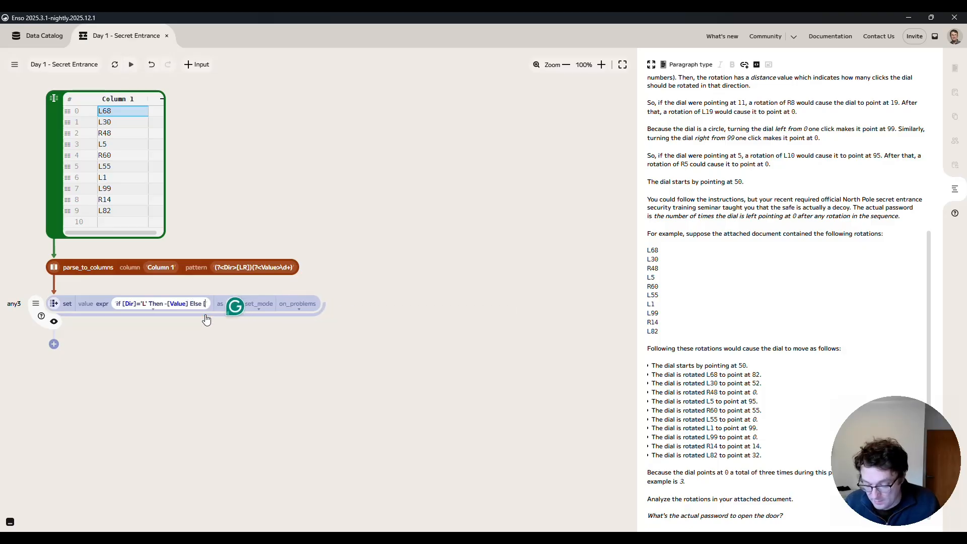
type("ue]")
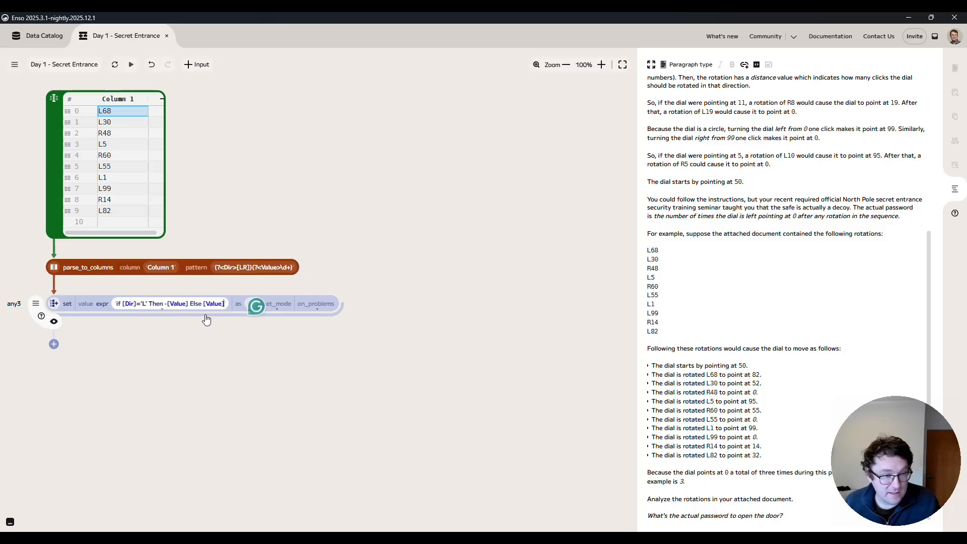
- Name the set component's output column Value and check all signed values in its enlarged preview
key("Return")
type("Value")
key("Return")
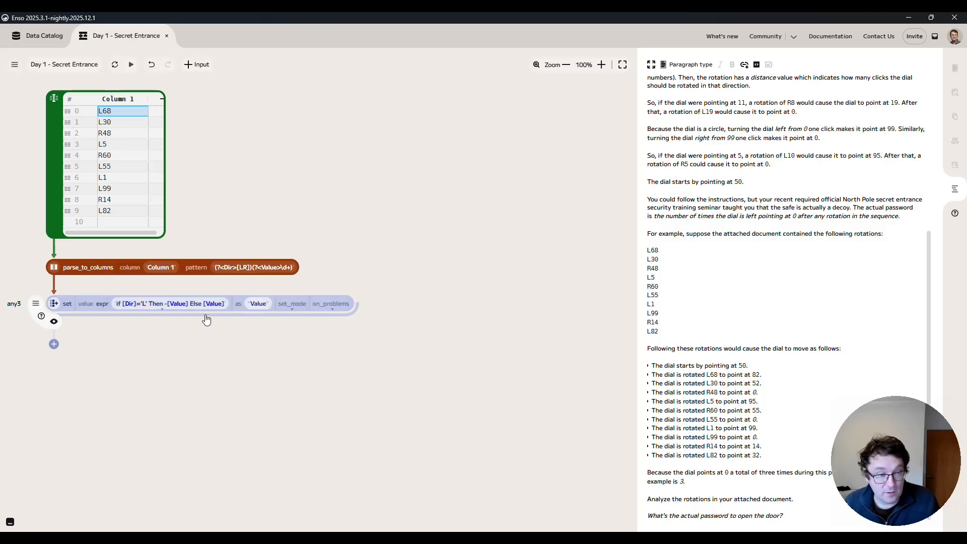
left_click(54, 321)
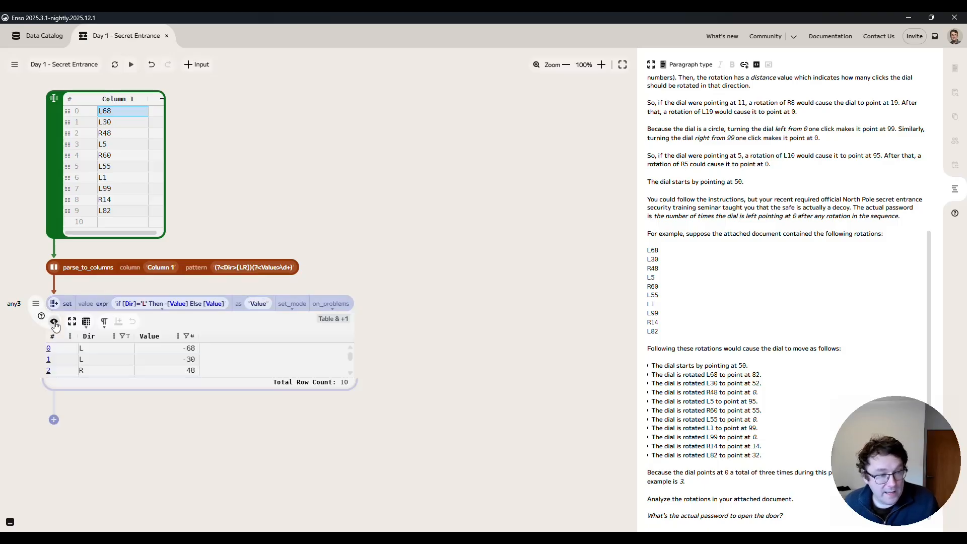
left_click_drag(180, 385, 189, 481)
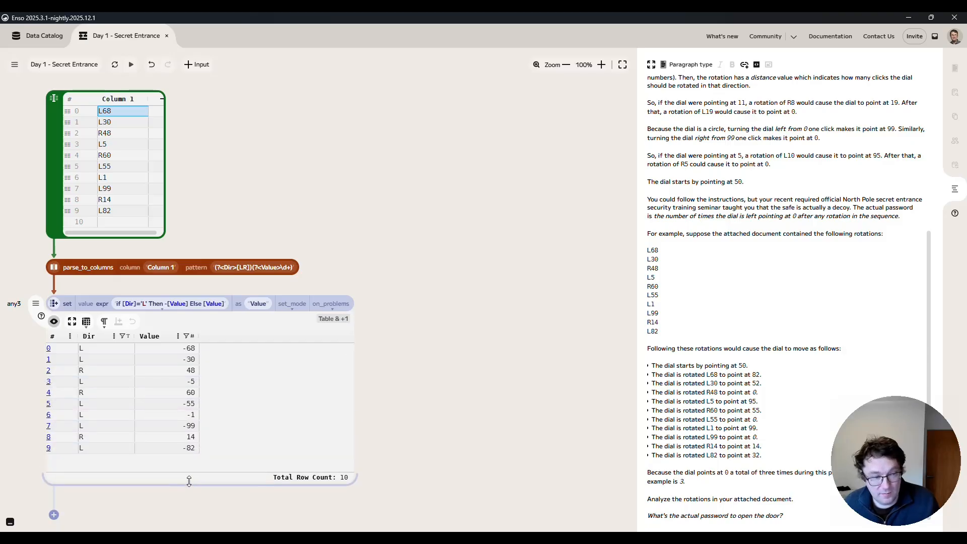
left_click(54, 321)
- Add a running component after the set component, using the Sum statistic of the Value column
left_click(55, 344)
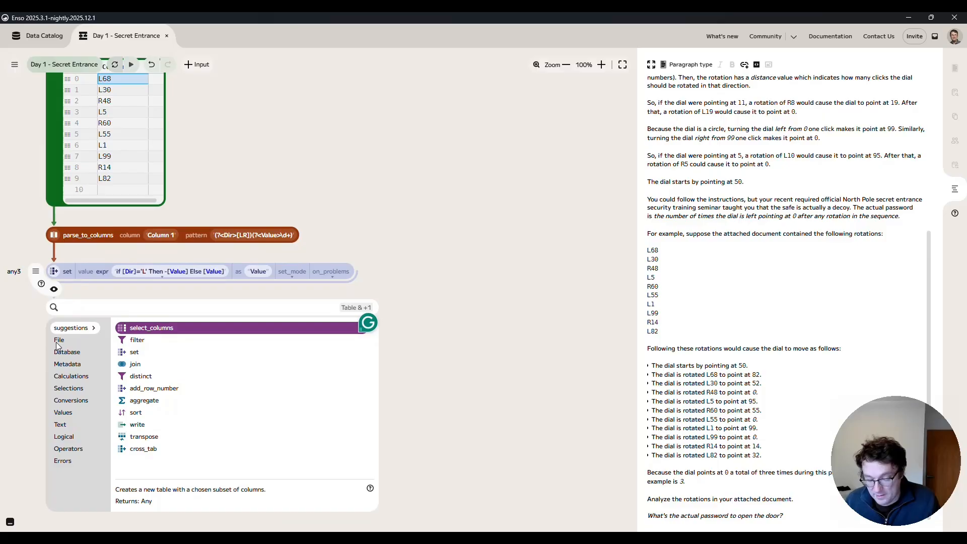
type("runn")
key("Return")
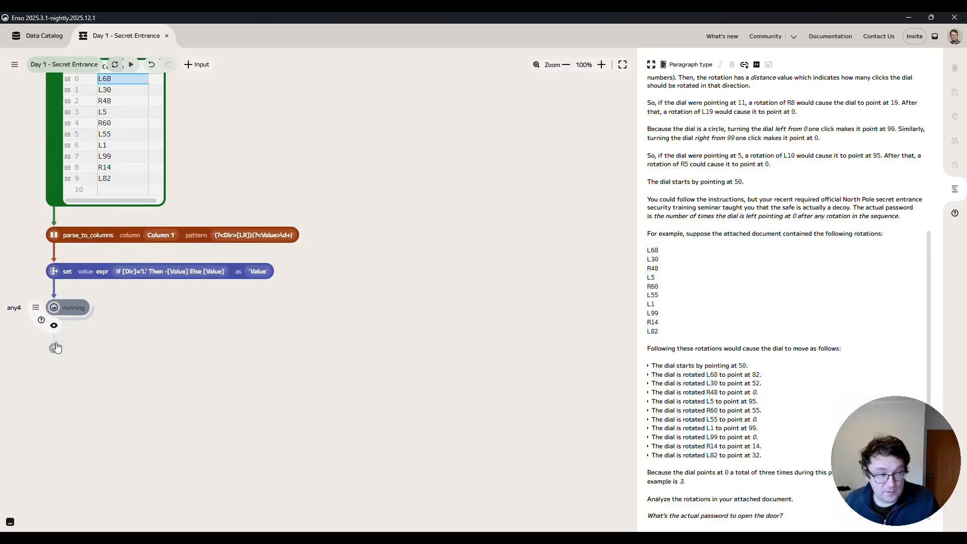
left_click(100, 312)
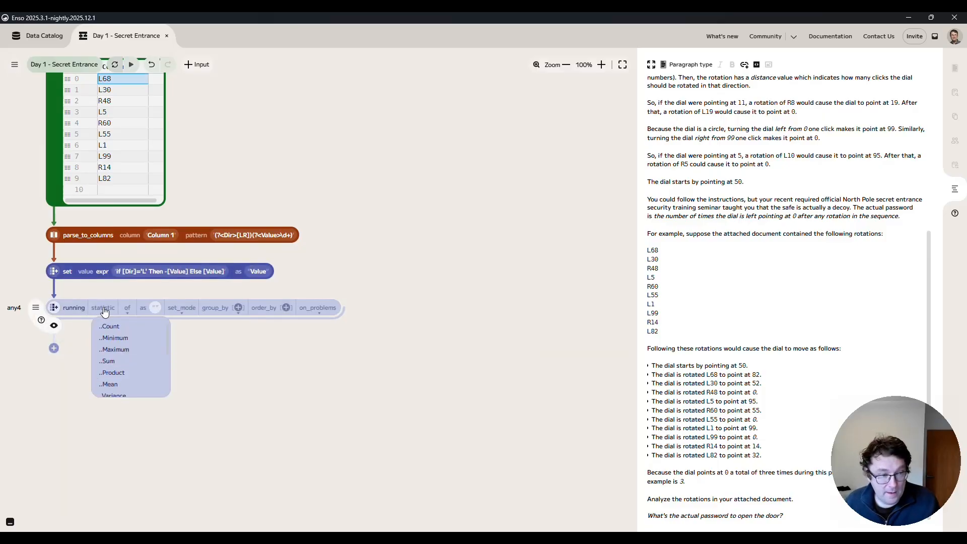
left_click(109, 360)
left_click(146, 309)
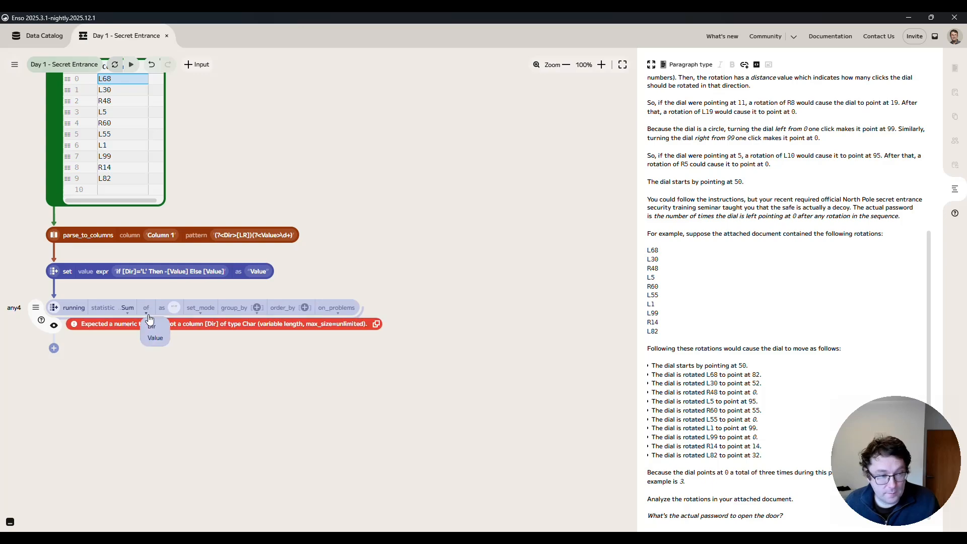
left_click(150, 341)
- Name the running sum's output column Position
left_click(197, 309)
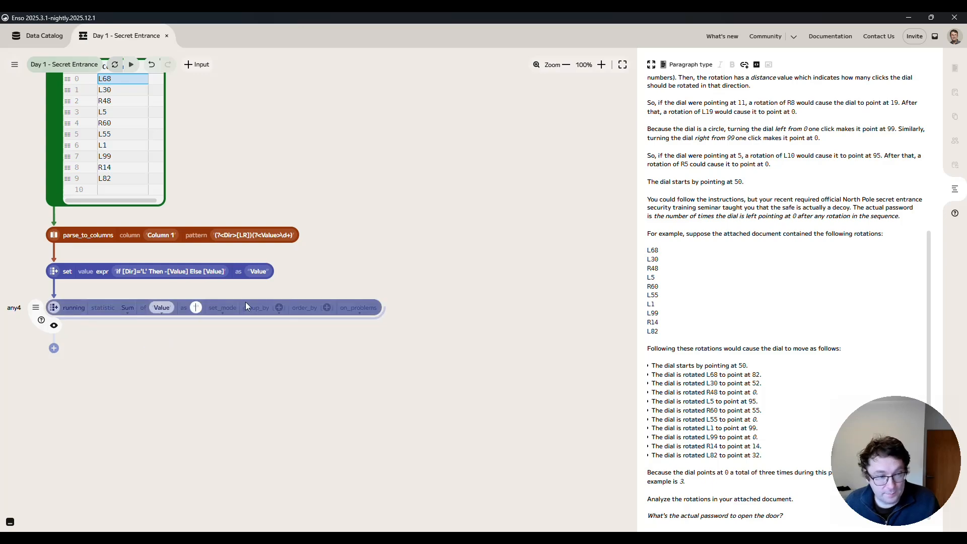
type("Value")
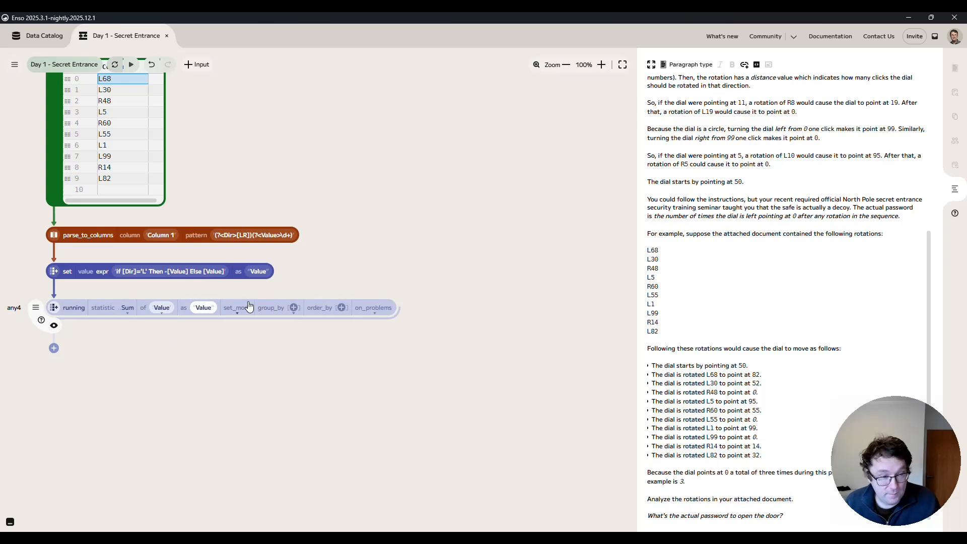
key("ctrl+a")
type("Position")
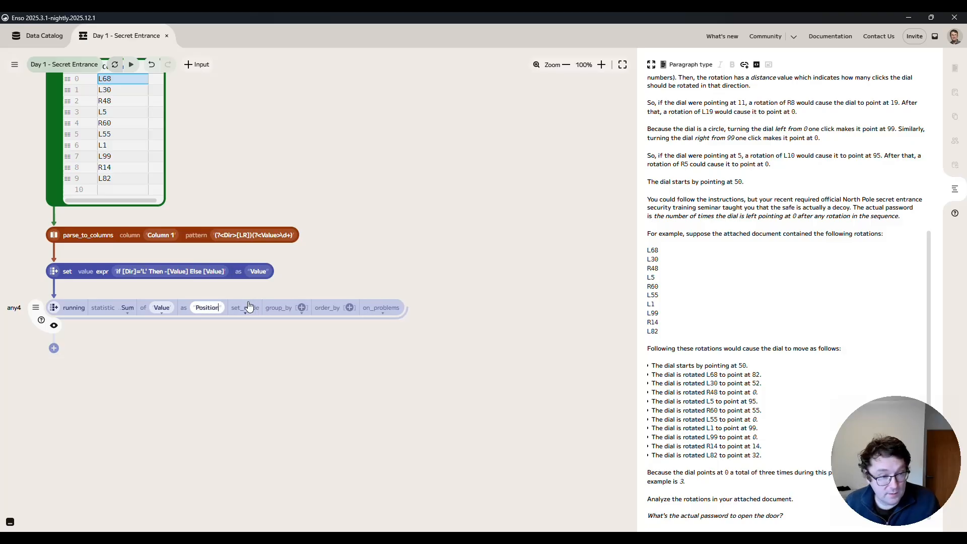
key("Return")
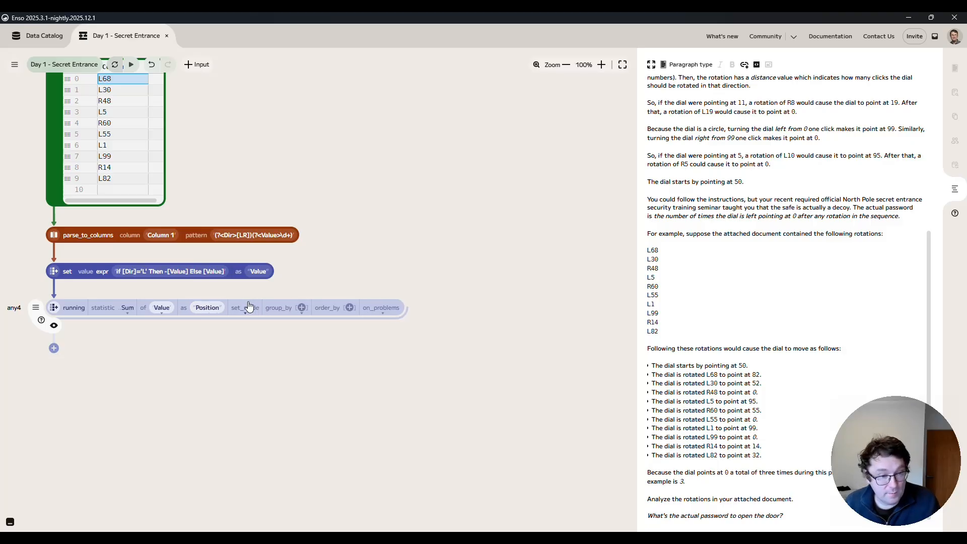
- Add a cast component that converts the Position column to Integer, and check all its rows in the enlarged preview
left_click(53, 349)
type("cast")
key("Return")
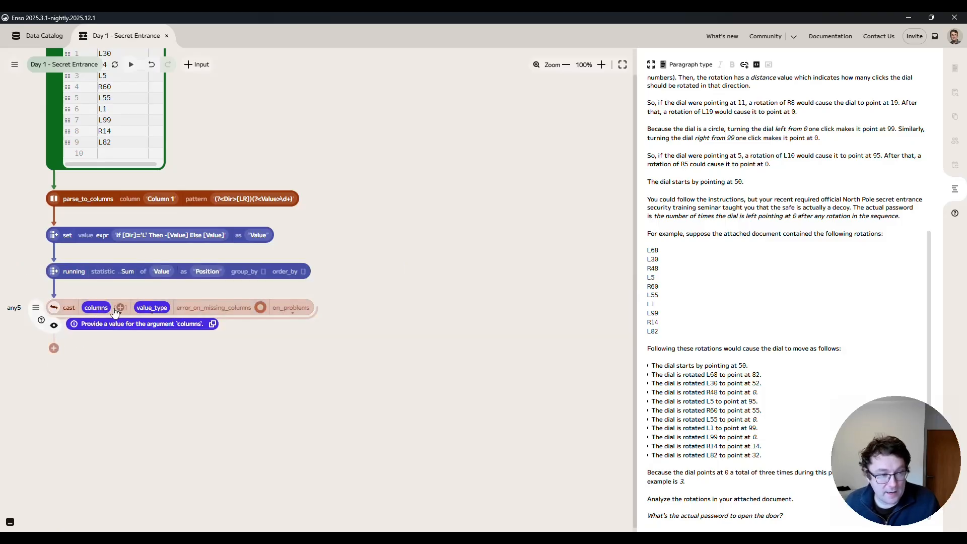
left_click(121, 308)
left_click(101, 372)
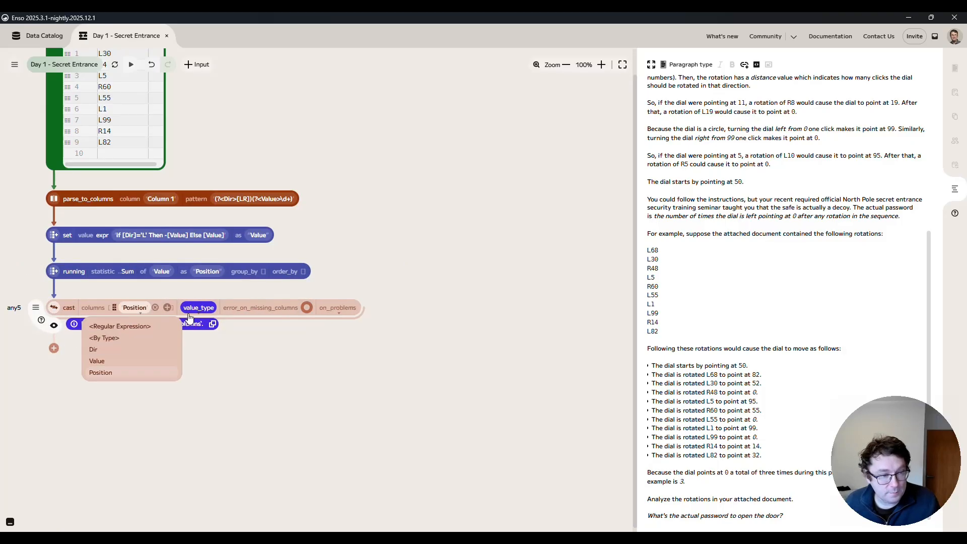
left_click(202, 309)
left_click(200, 349)
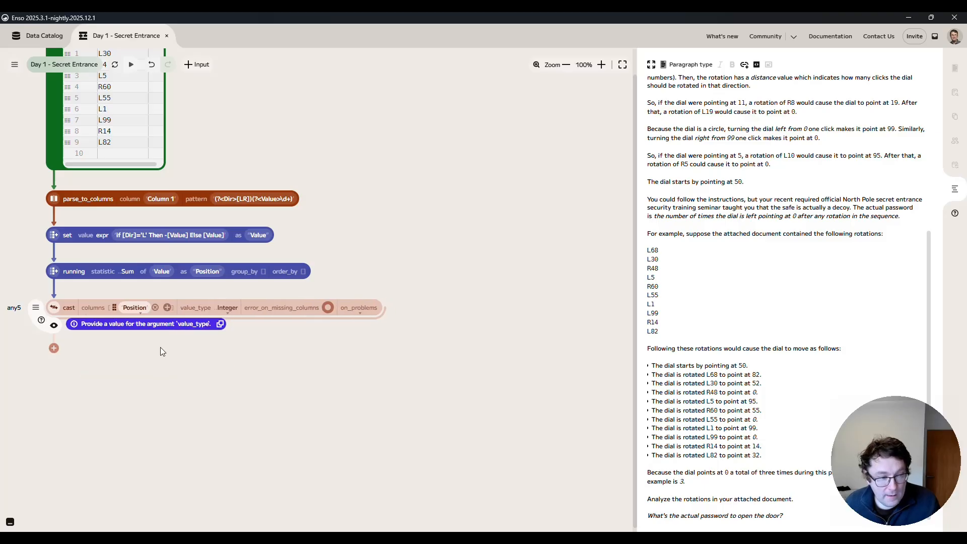
left_click(54, 325)
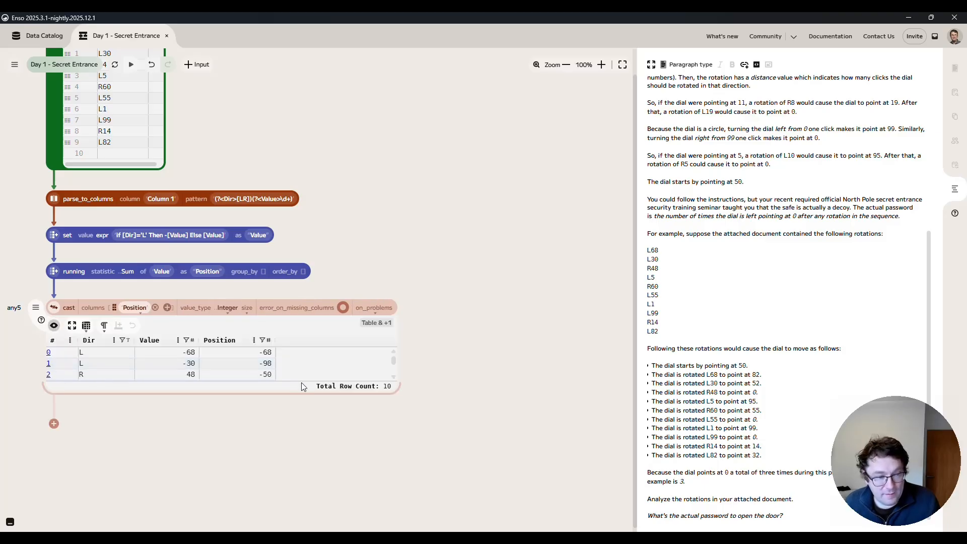
left_click_drag(296, 389, 288, 474)
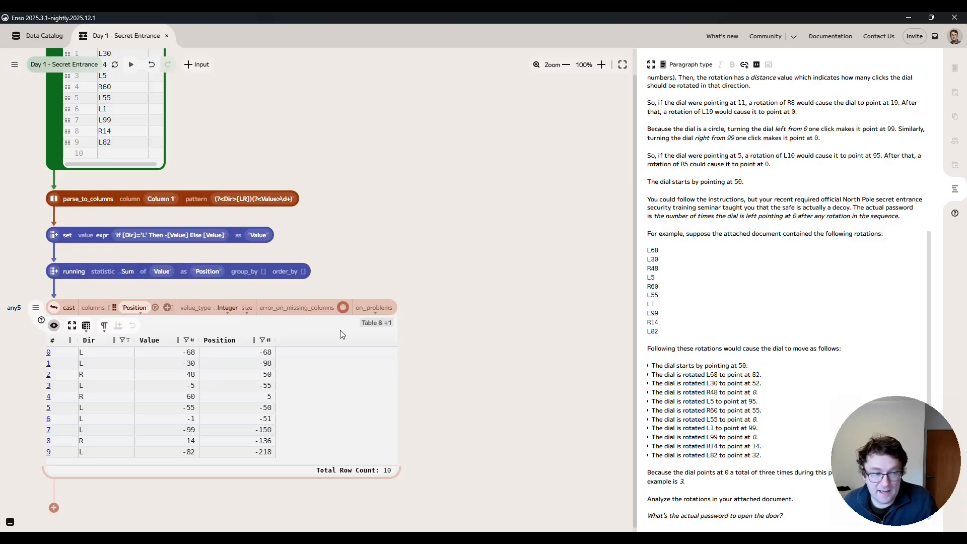
left_click(54, 324)
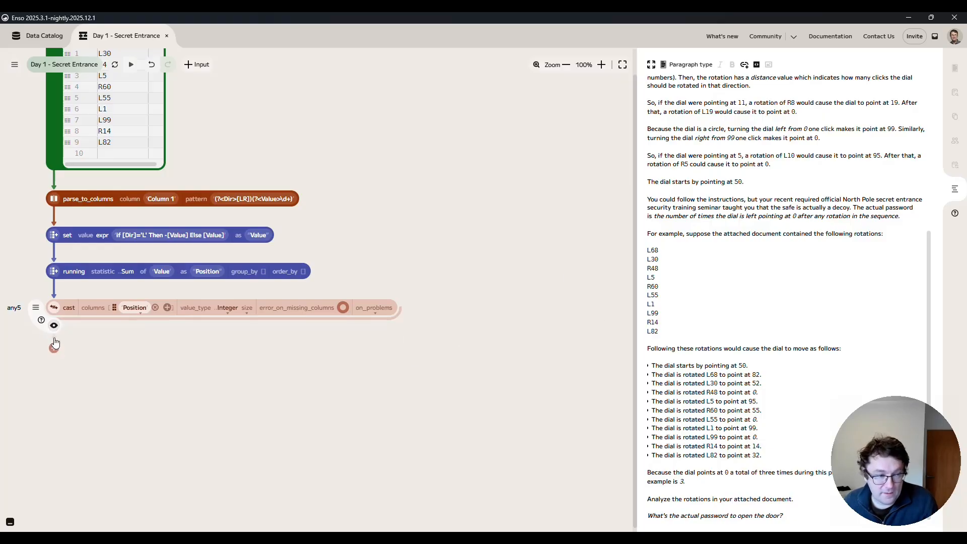
- Add a set component after the cast component and make its value an Expression
left_click(55, 352)
type("se")
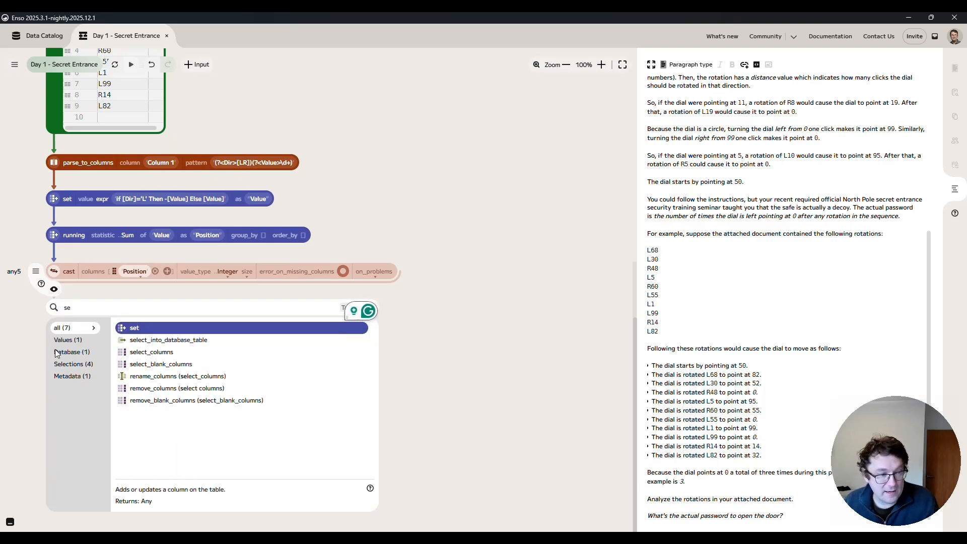
key("Return")
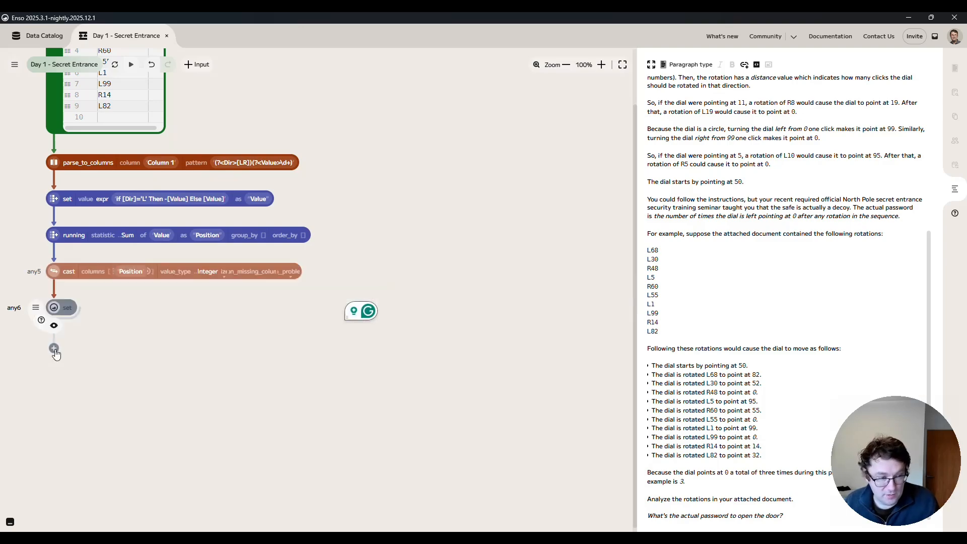
left_click(89, 307)
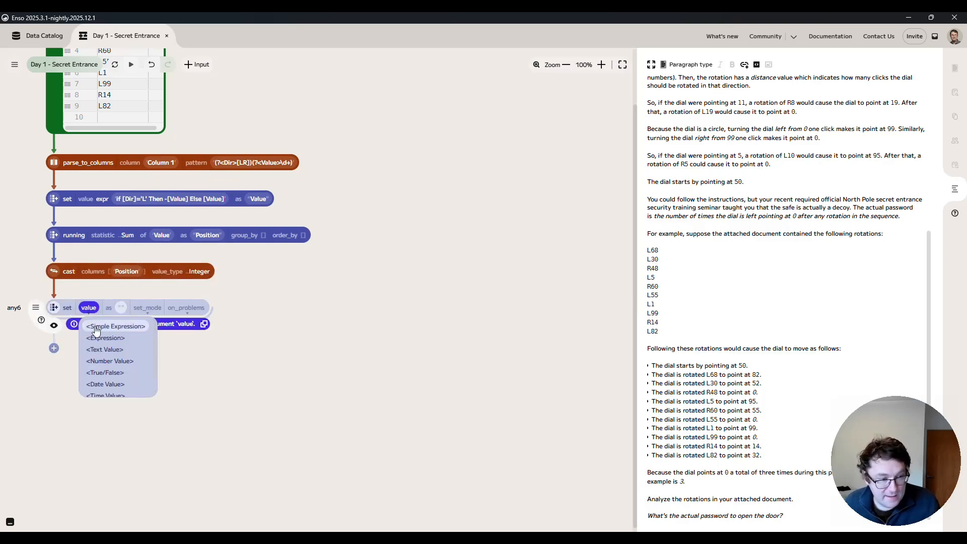
left_click(96, 333)
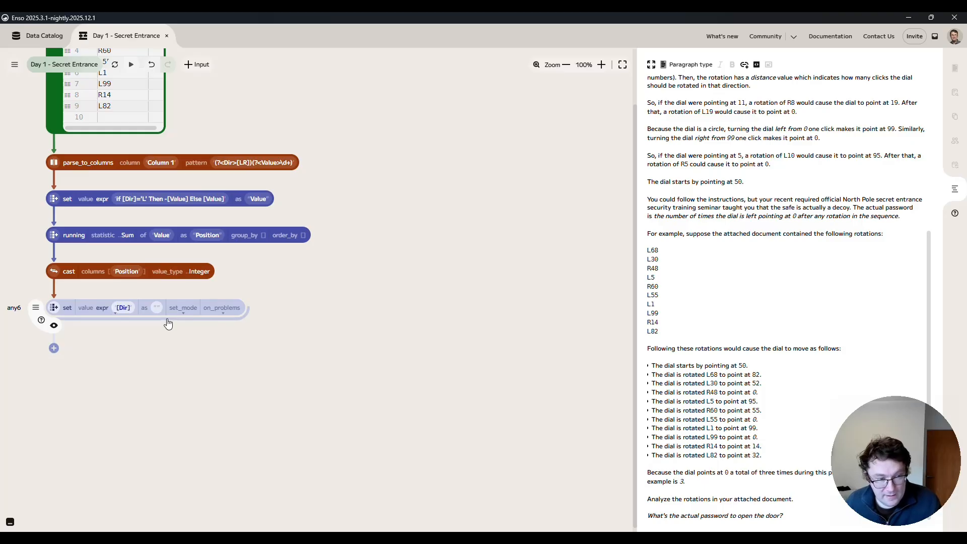
- Enter ([Position]+50)%100 as the expression of the new set component
left_click(121, 305)
type("Pos")
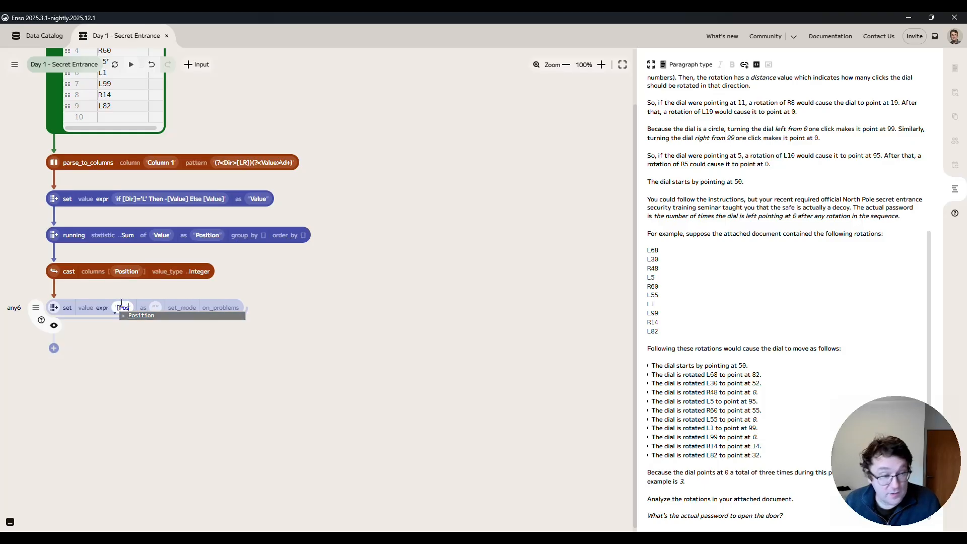
type("ition]")
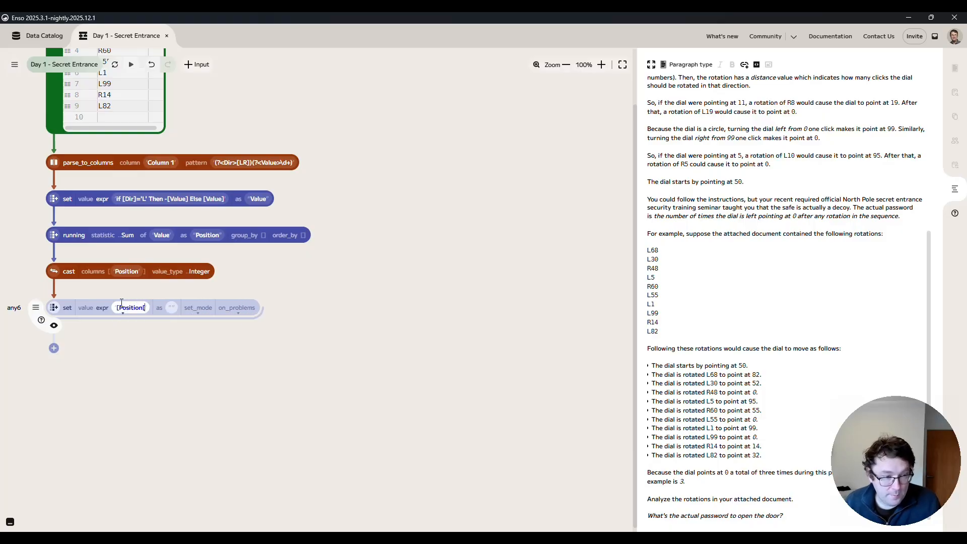
type("+50")
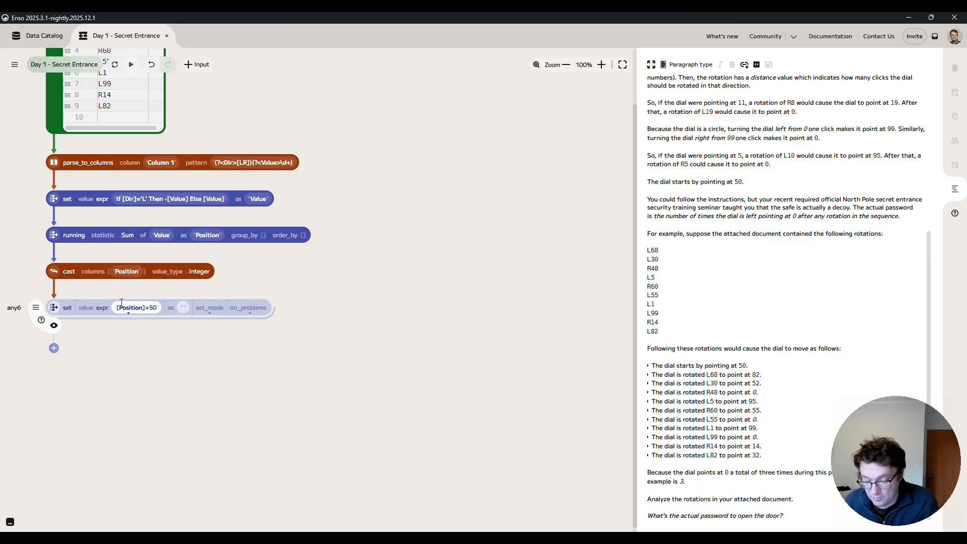
key("Home")
type("(")
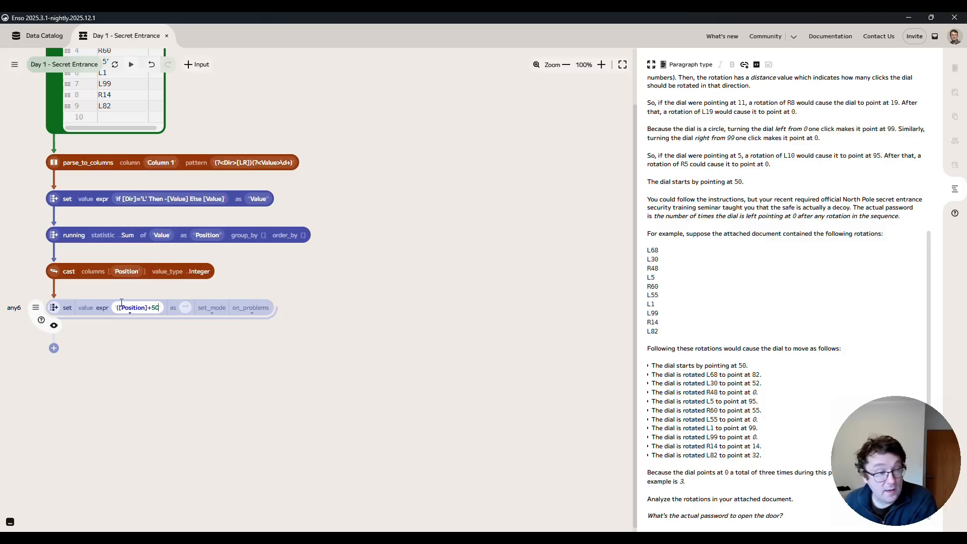
key("End")
type(")")
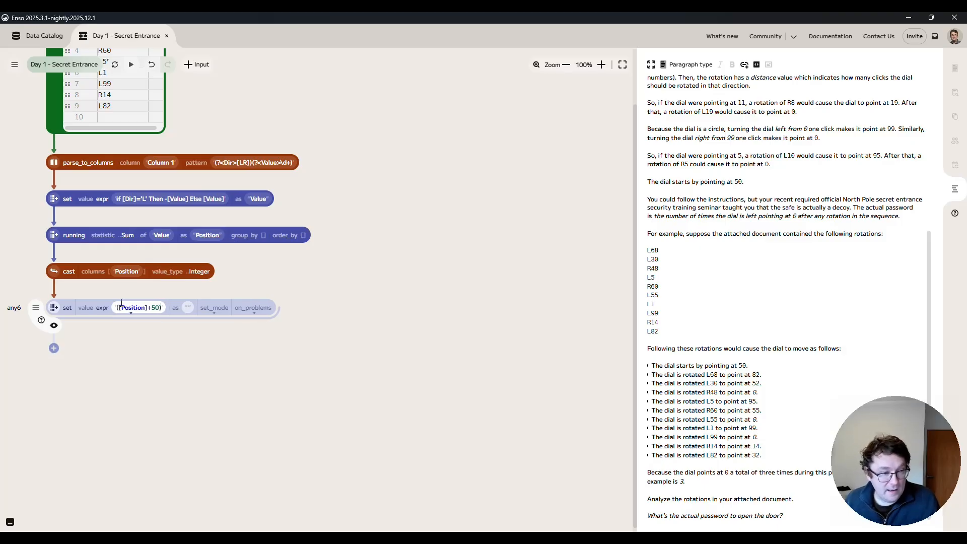
type("%100")
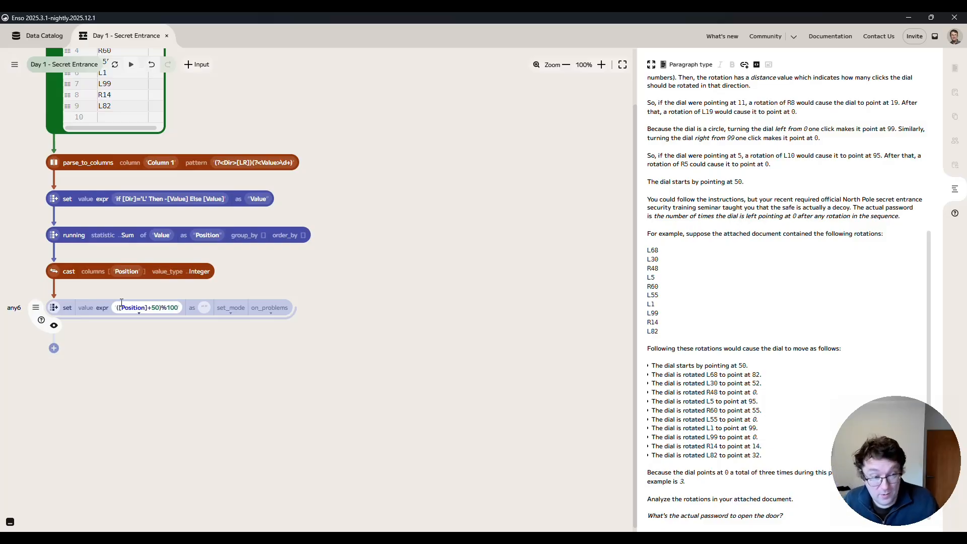
- Name the set component's output column Position, and check all its rows in an enlarged preview before hiding it
key("Tab")
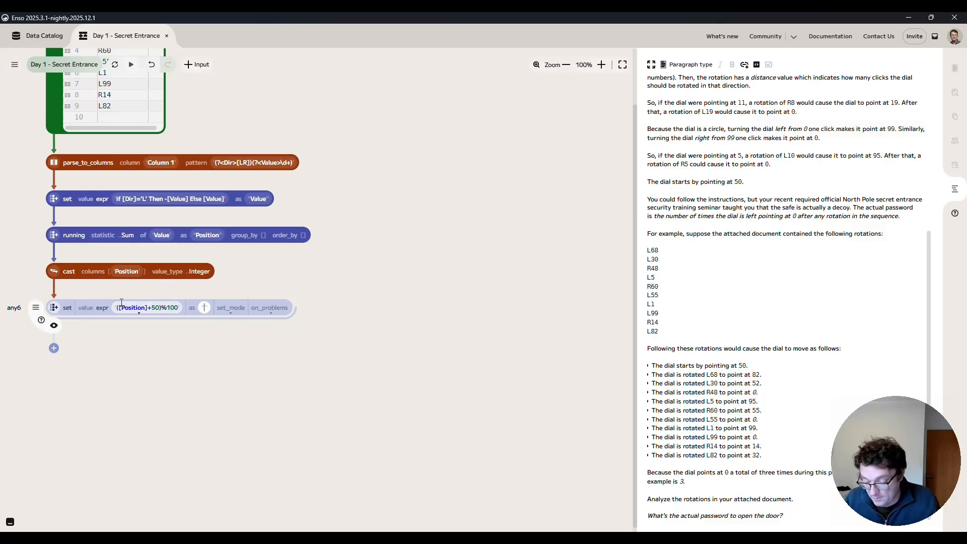
type("Position")
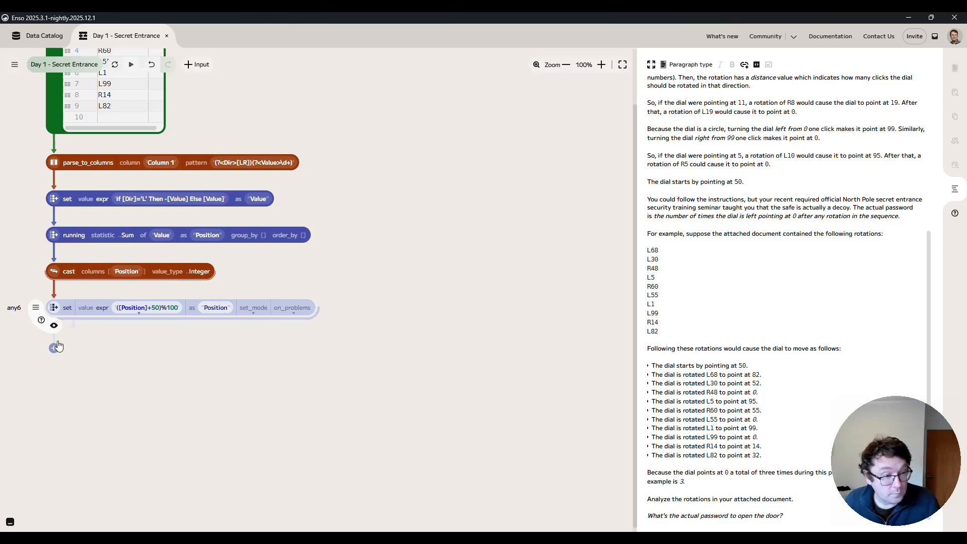
left_click(54, 326)
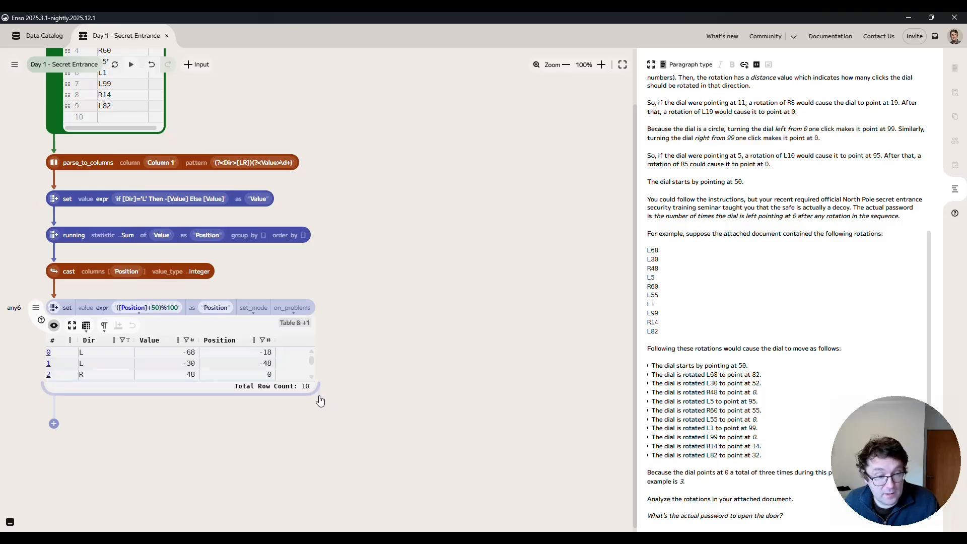
left_click_drag(316, 392, 326, 478)
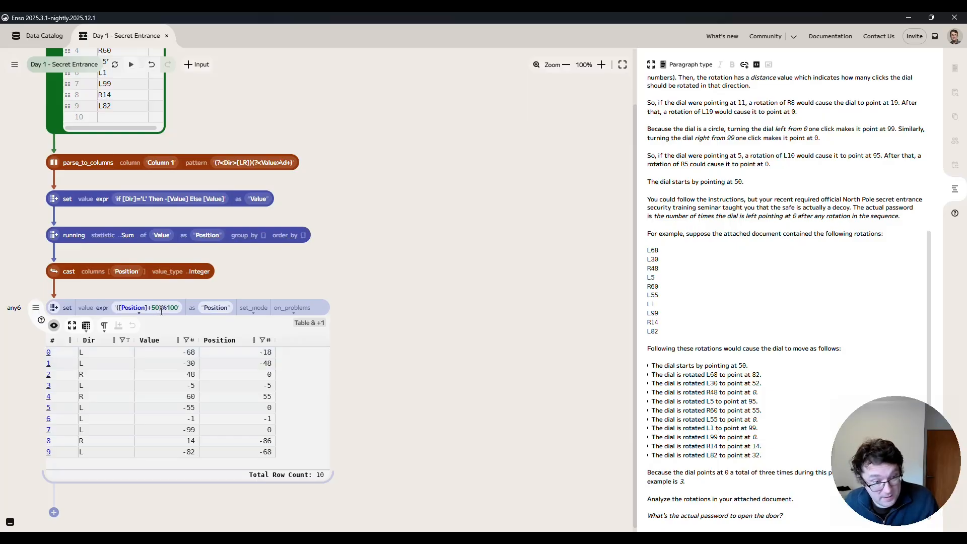
left_click(53, 325)
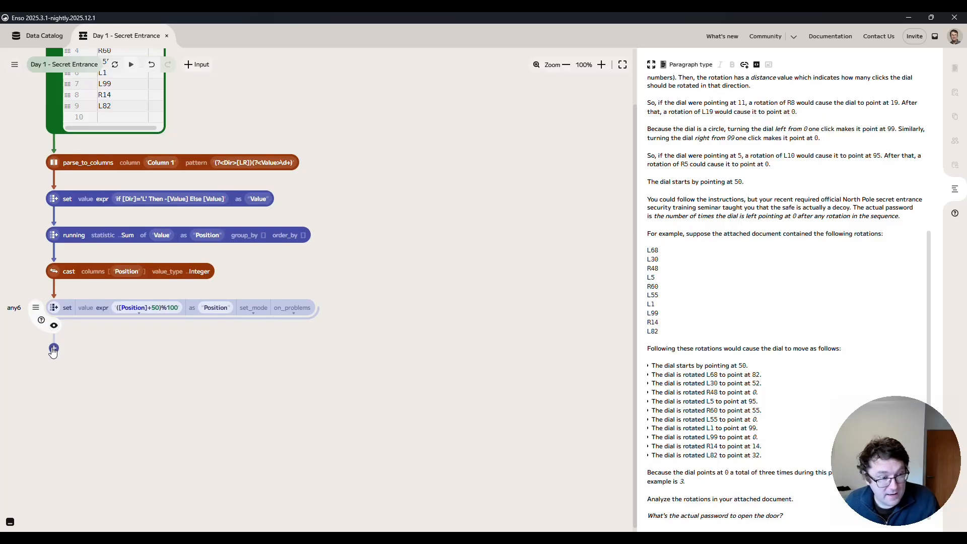
- Add another set component after the modulo one and make its value an Expression
left_click(54, 348)
type("set")
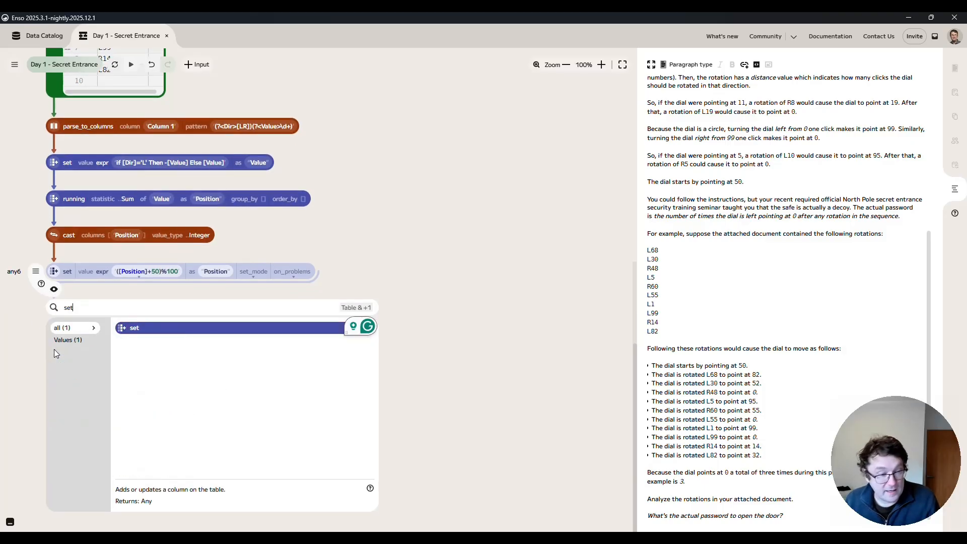
key("Return")
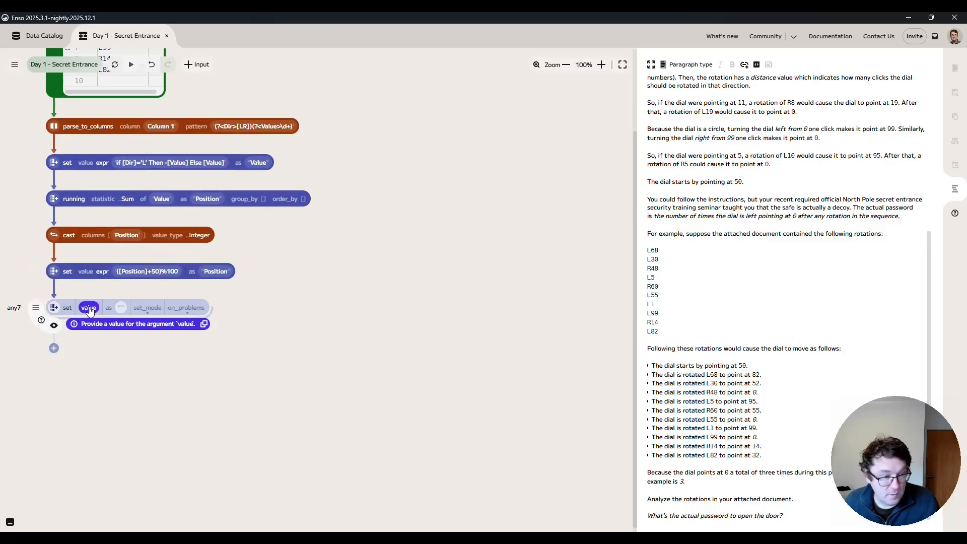
left_click(90, 310)
left_click(96, 338)
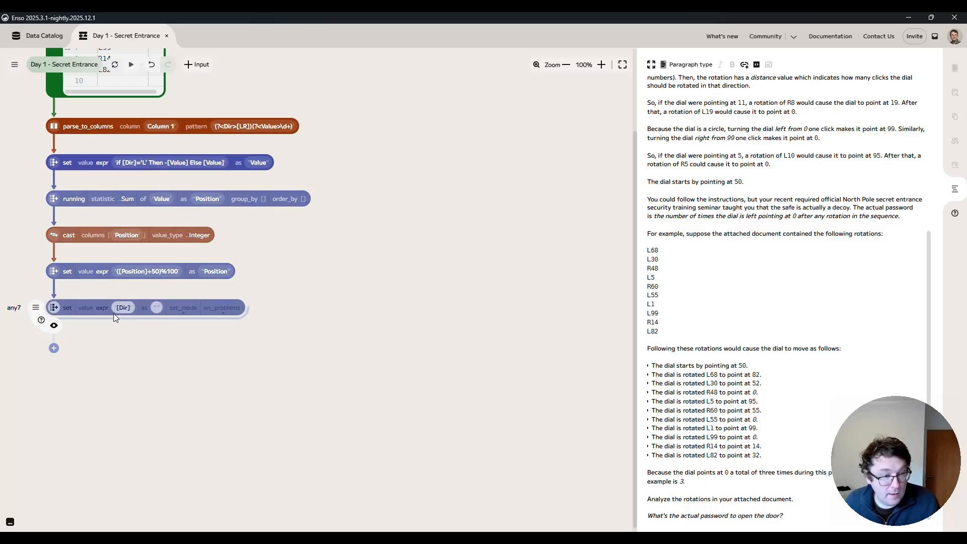
- Enter the expression if [Position]<100 then 100+[Position] else [Position] in the last set component
left_click(115, 311)
type("if [")
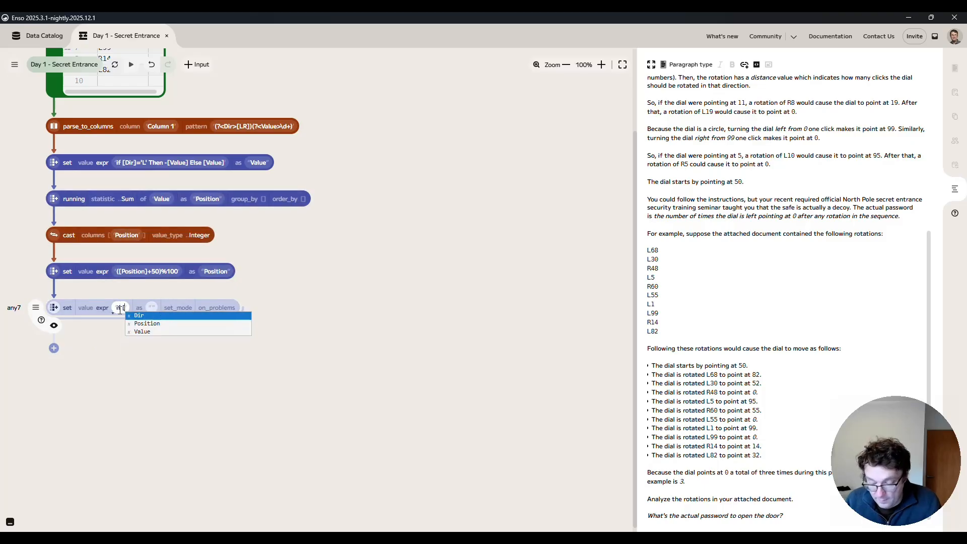
type("Posi")
type("]<100")
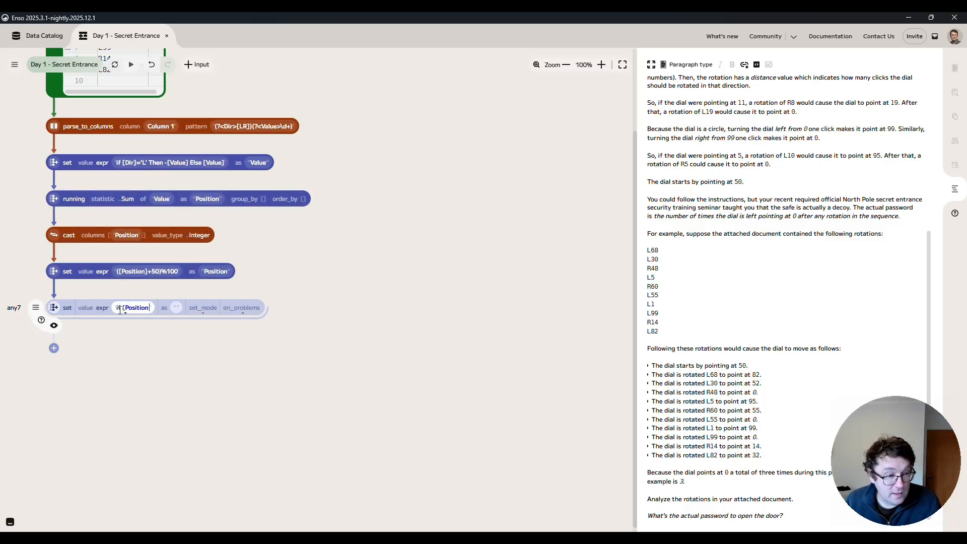
type(" th")
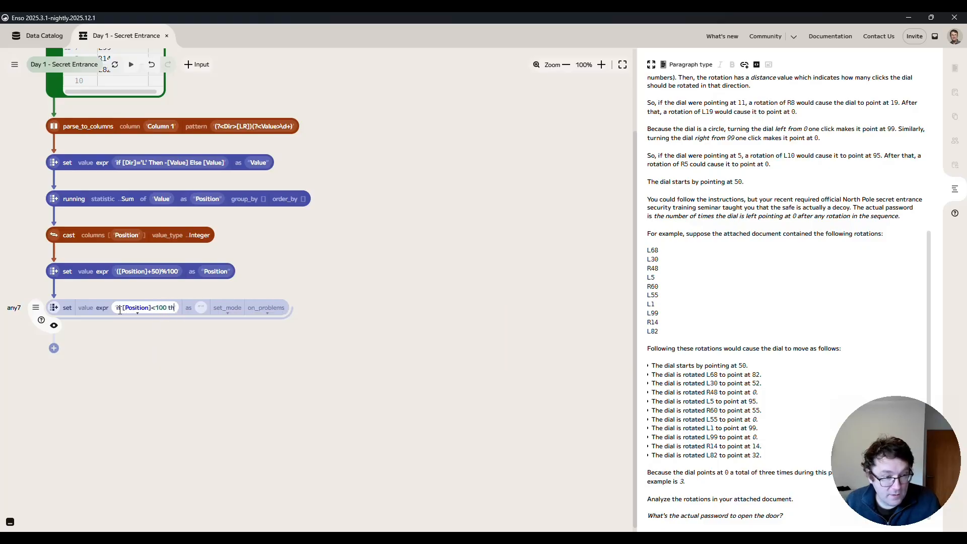
type("rn 1-")
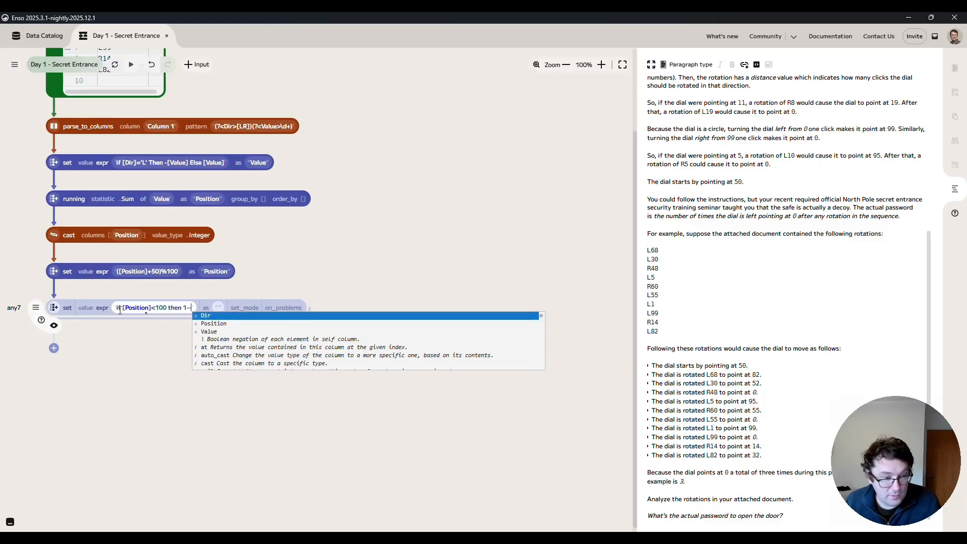
type("00+")
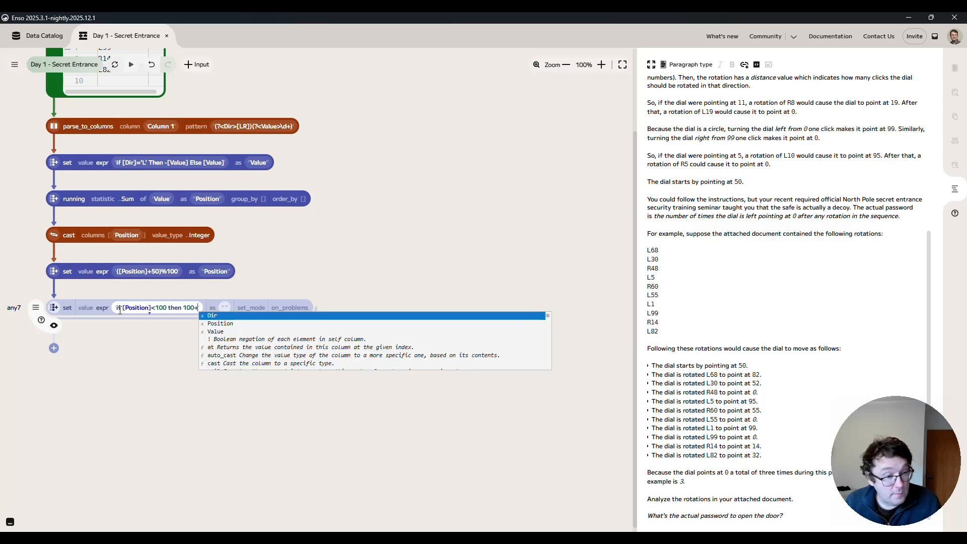
type("[P")
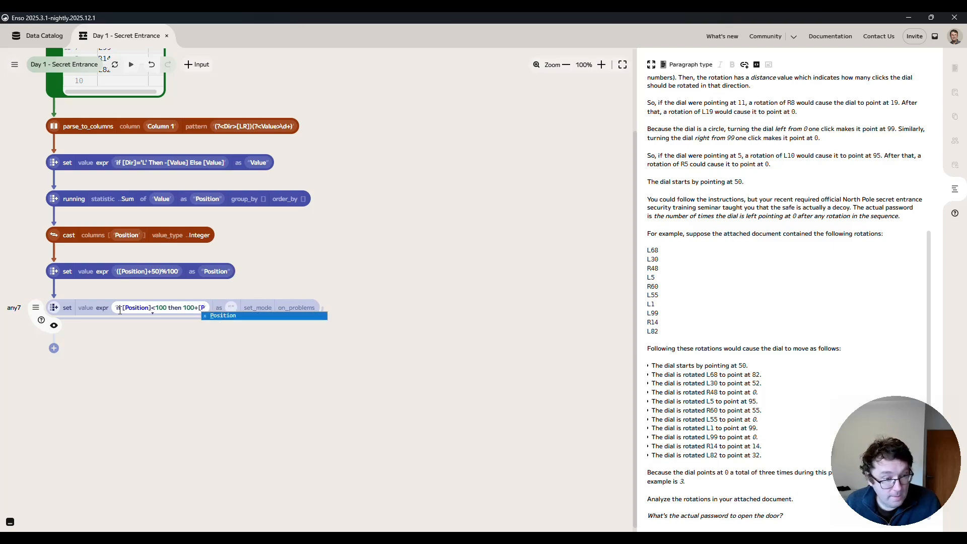
key("Tab")
left_click(120, 310)
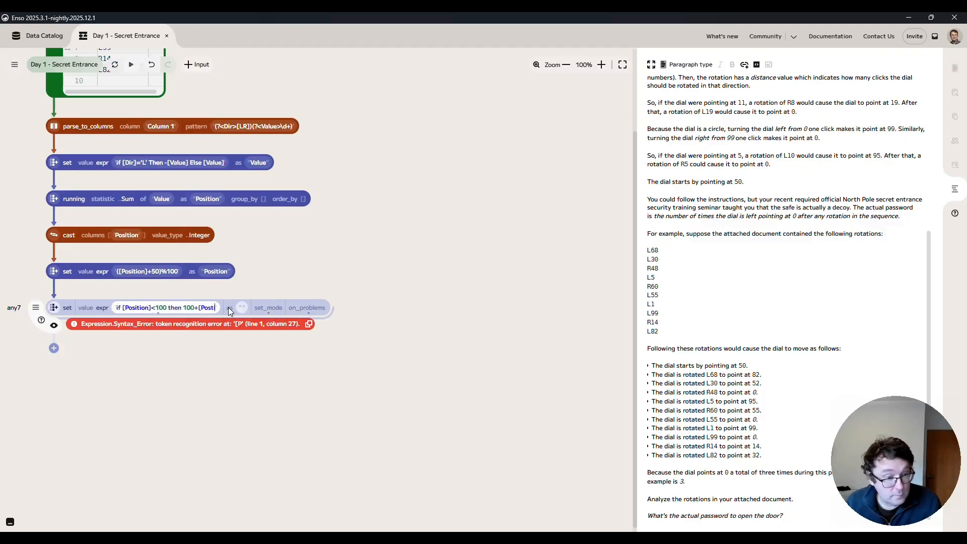
type("osition")
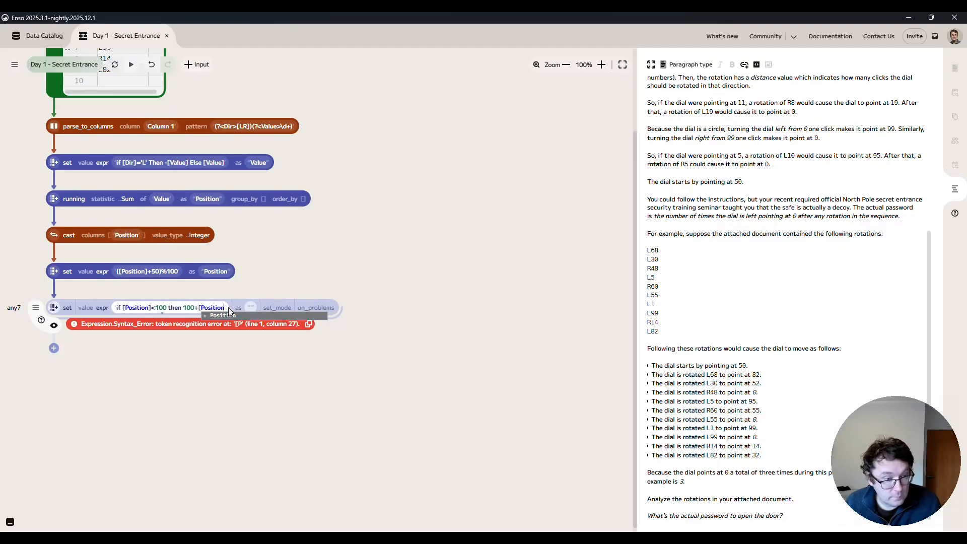
type("]")
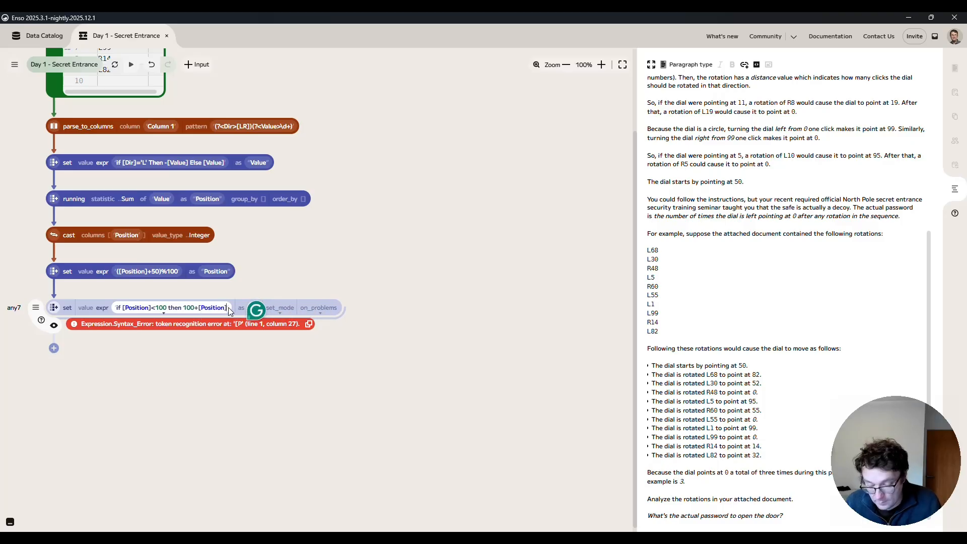
type(" Else [")
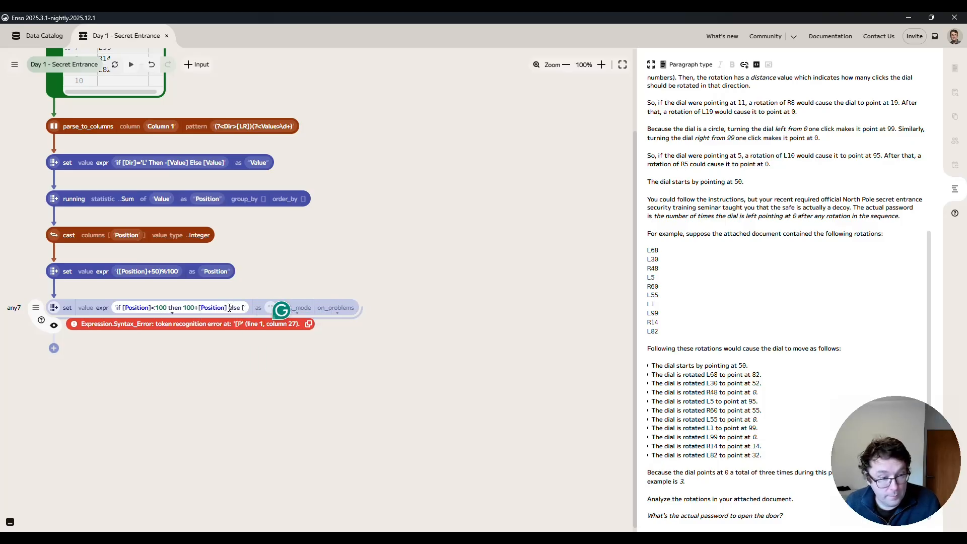
type("Position]")
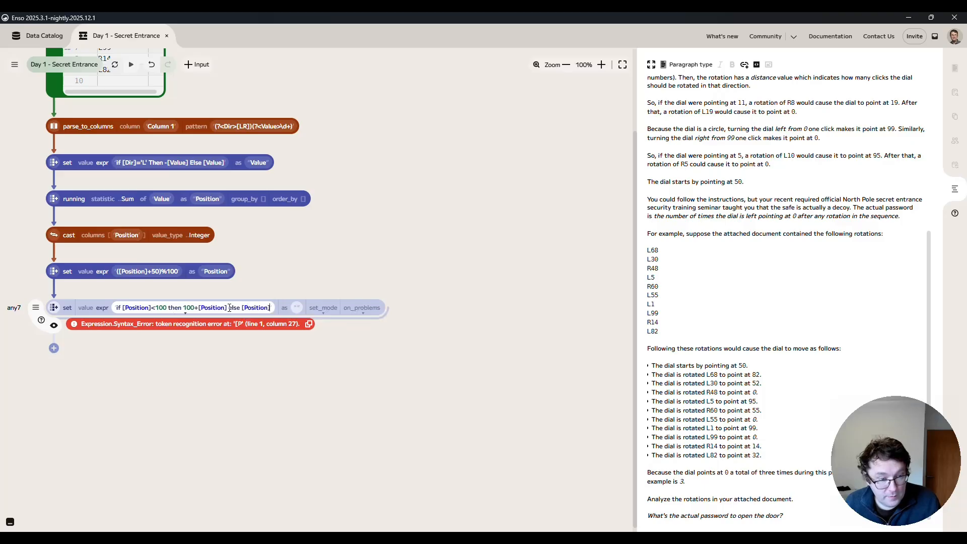
- Name the output column of the conditional set component Position
key("Tab")
type("Position")
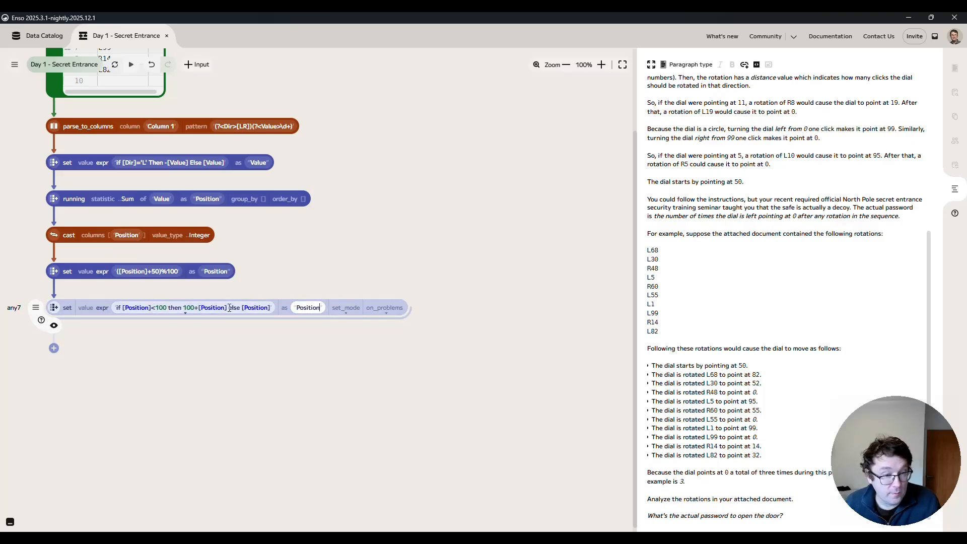
key("Return")
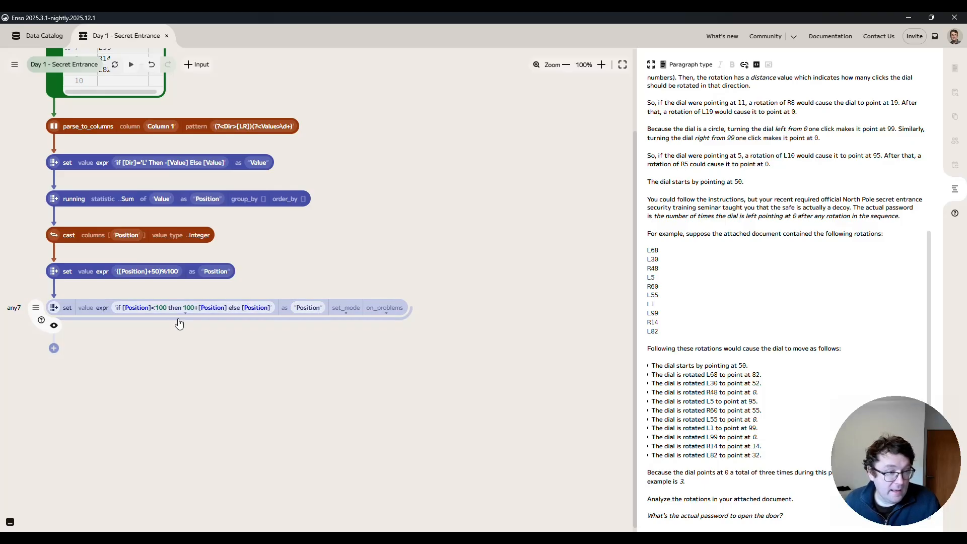
- Add a filter component after the conditional set component and filter on the Position column
left_click(54, 348)
left_click(70, 352)
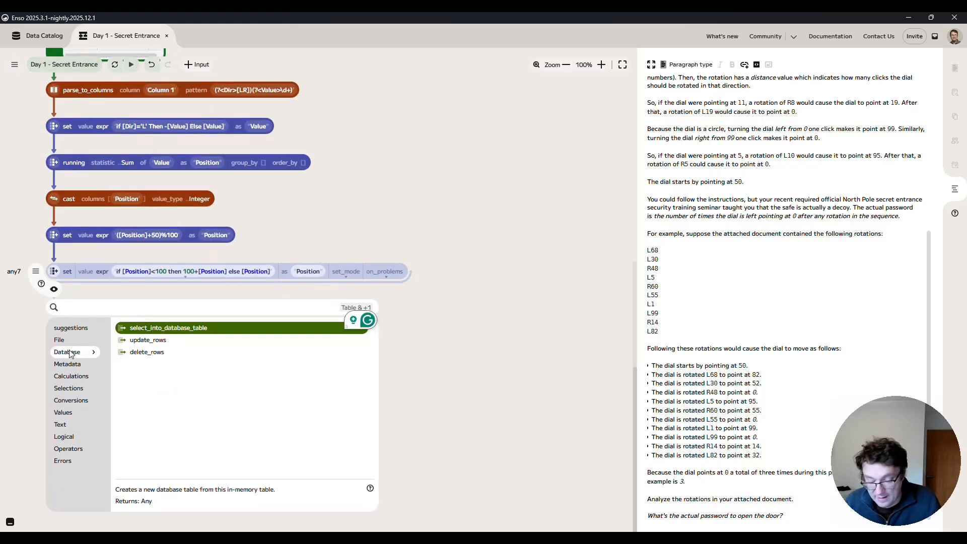
type("fil")
key("Down")
key("Down")
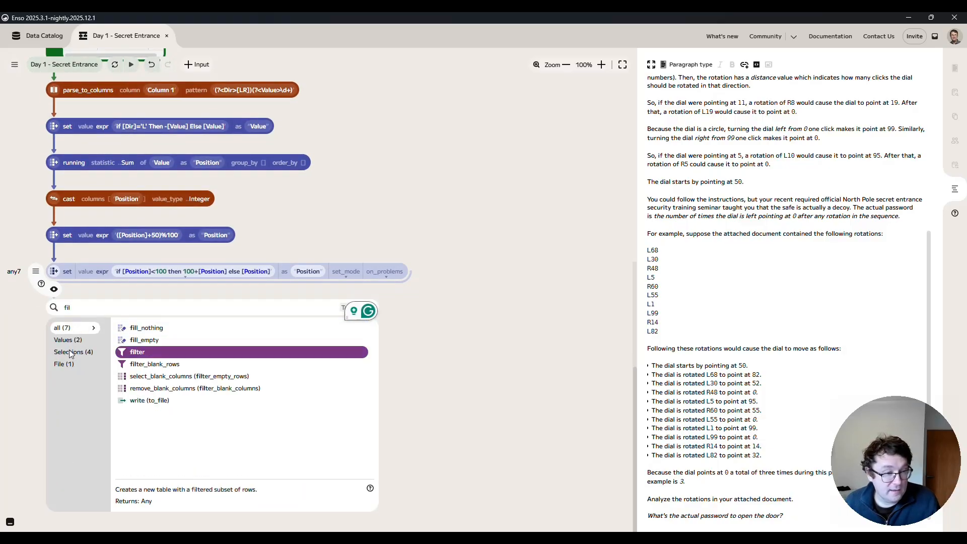
key("Return")
left_click(104, 309)
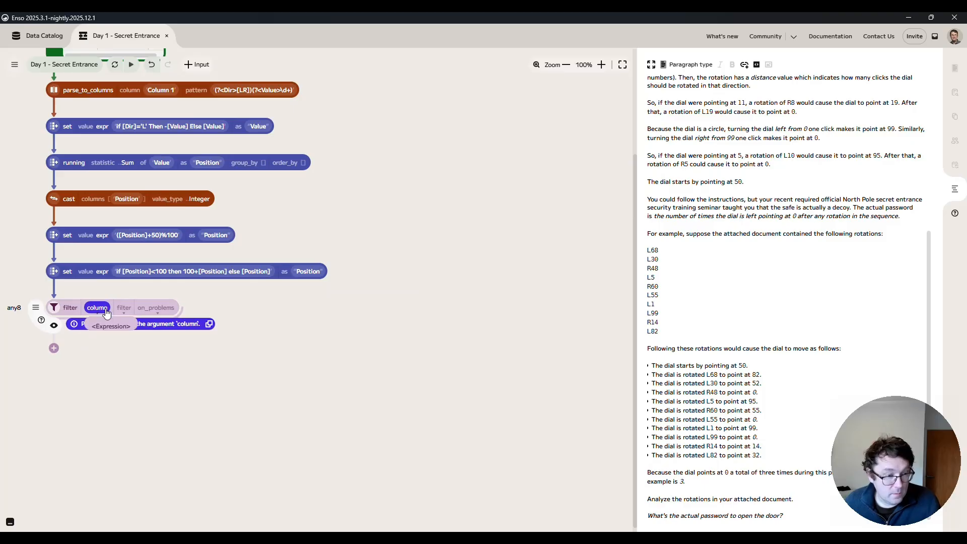
left_click(106, 361)
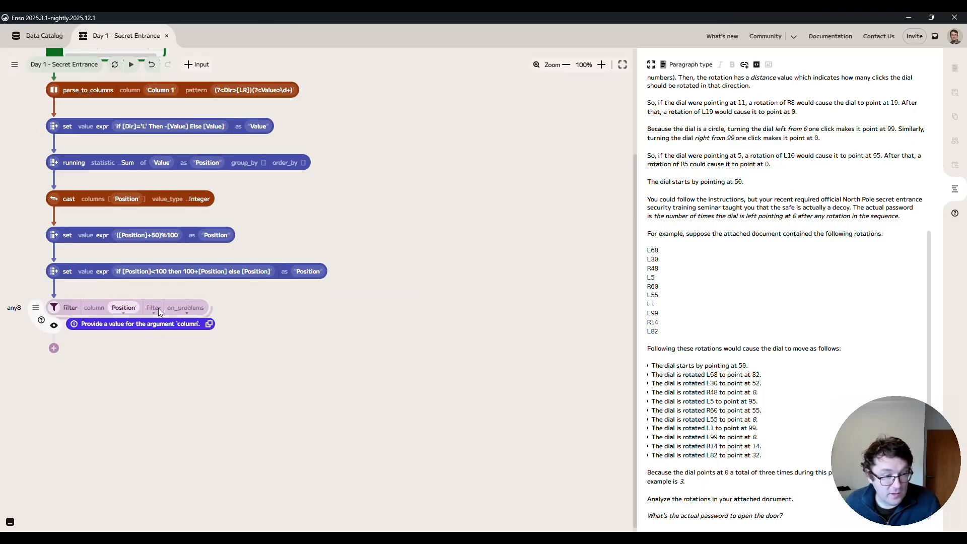
- Set the filter condition to Equal with the value 0
left_click(159, 307)
left_click(196, 326)
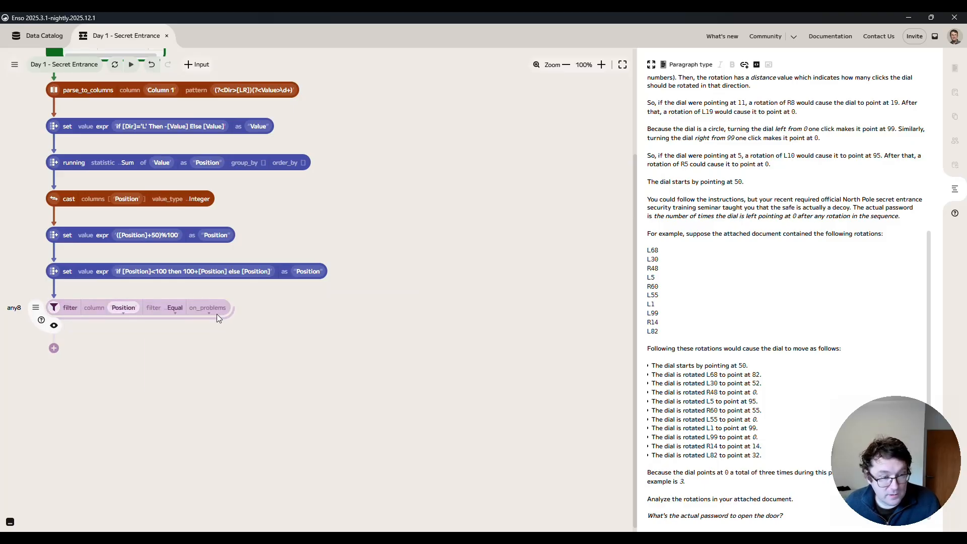
left_click(192, 308)
left_click(200, 326)
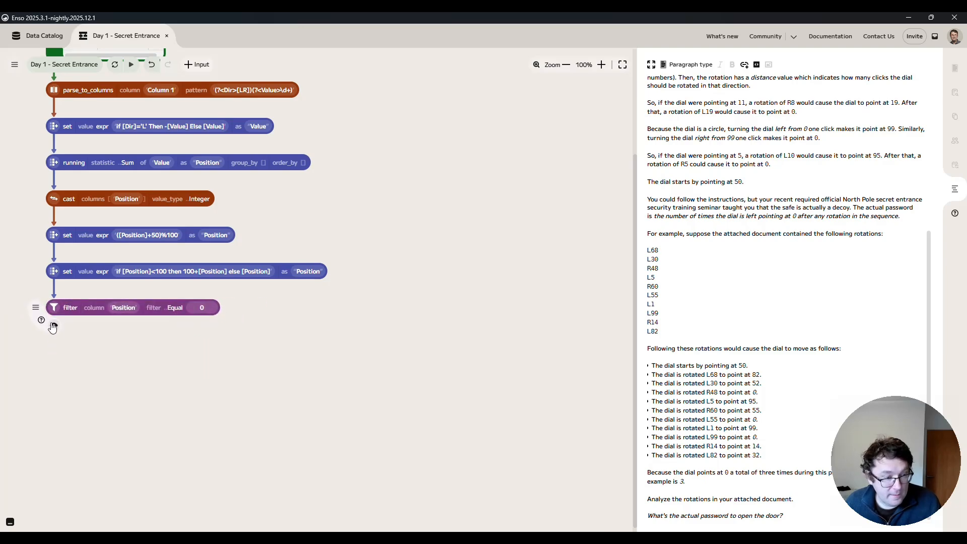
- Add a row_count component after the filter to count the remaining rows
left_click(54, 348)
type("row")
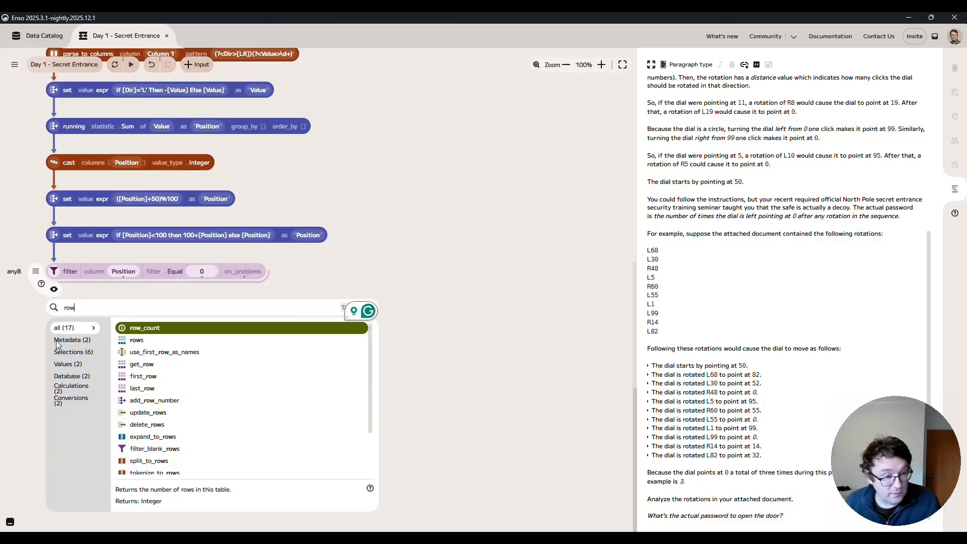
left_click(294, 328)
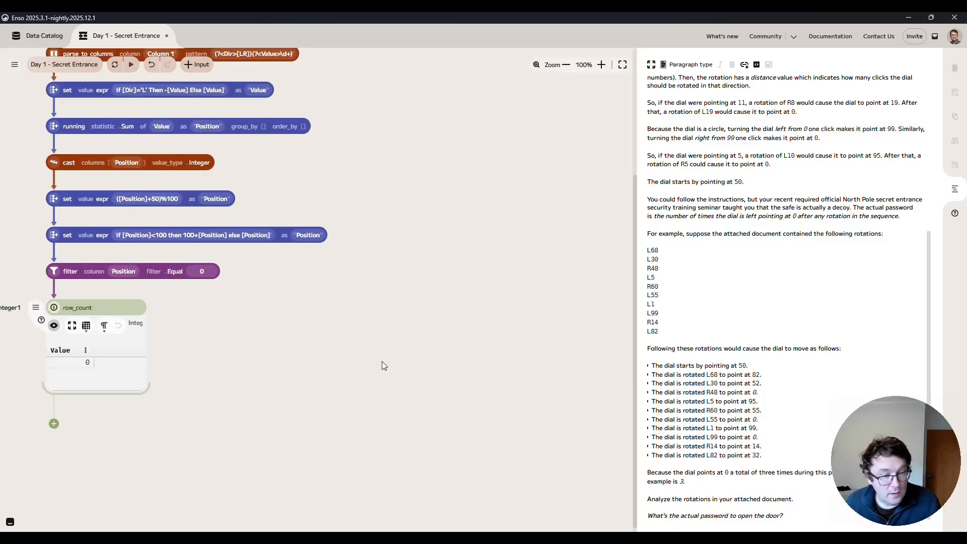
- Check the outputs of both Position set components and change the conditional expression's test to [Position]<0
scroll(297, 325, "up", 2)
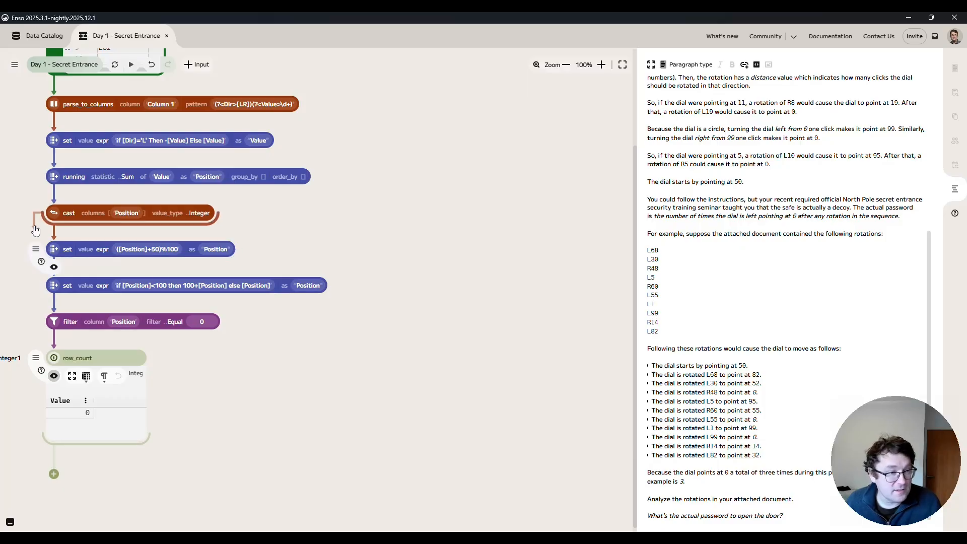
left_click(53, 251)
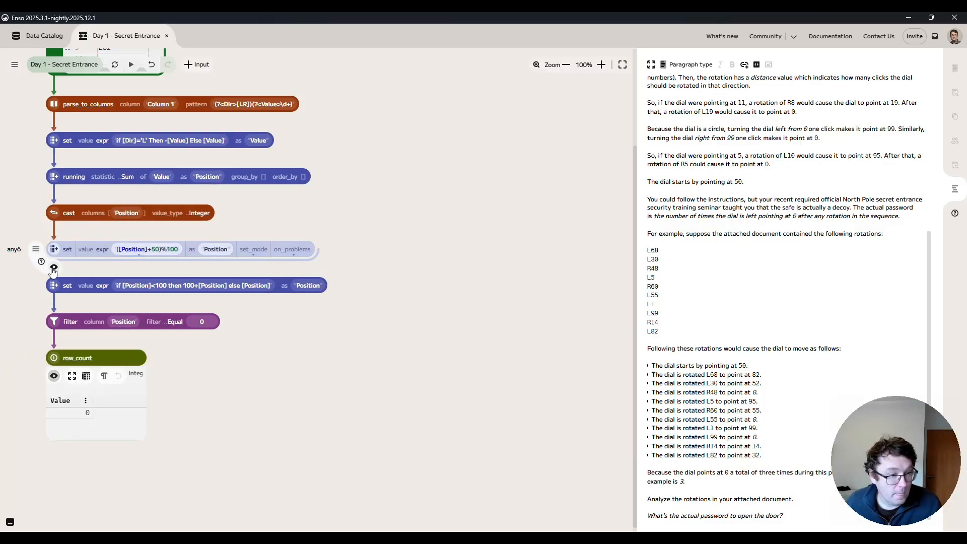
left_click(53, 269)
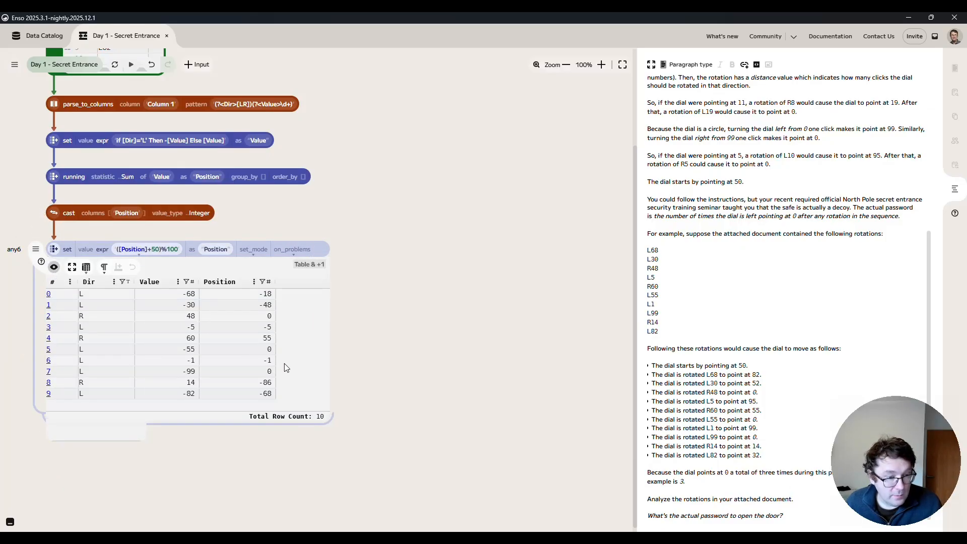
left_click(54, 266)
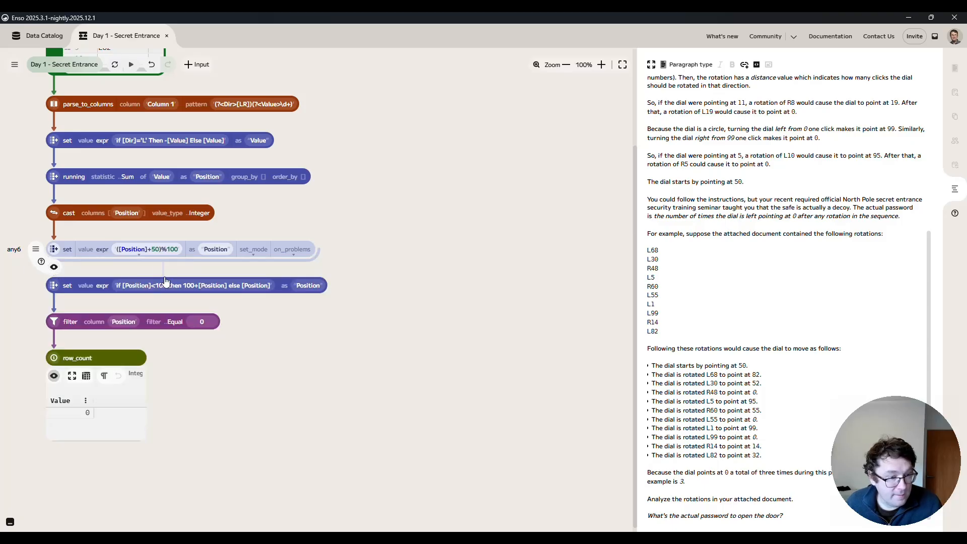
left_click(53, 303)
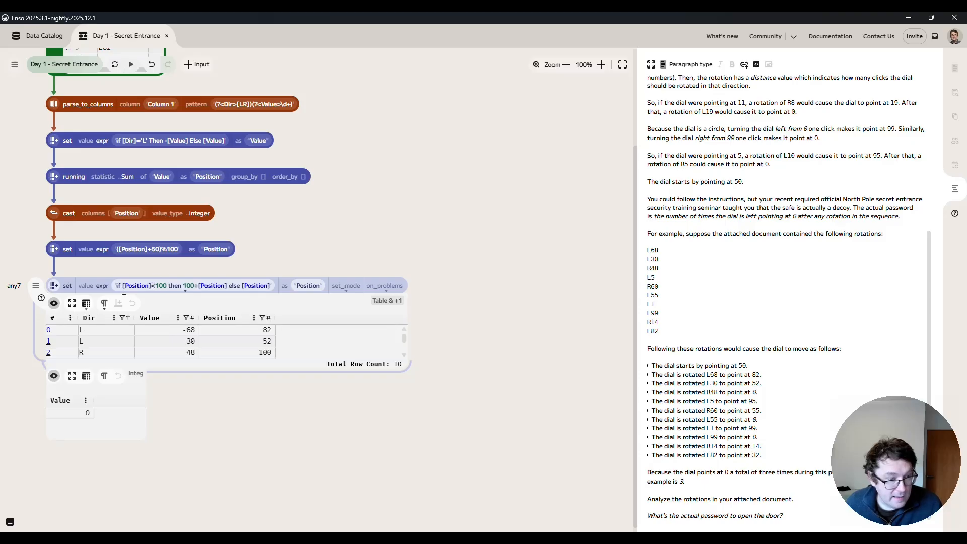
left_click(54, 303)
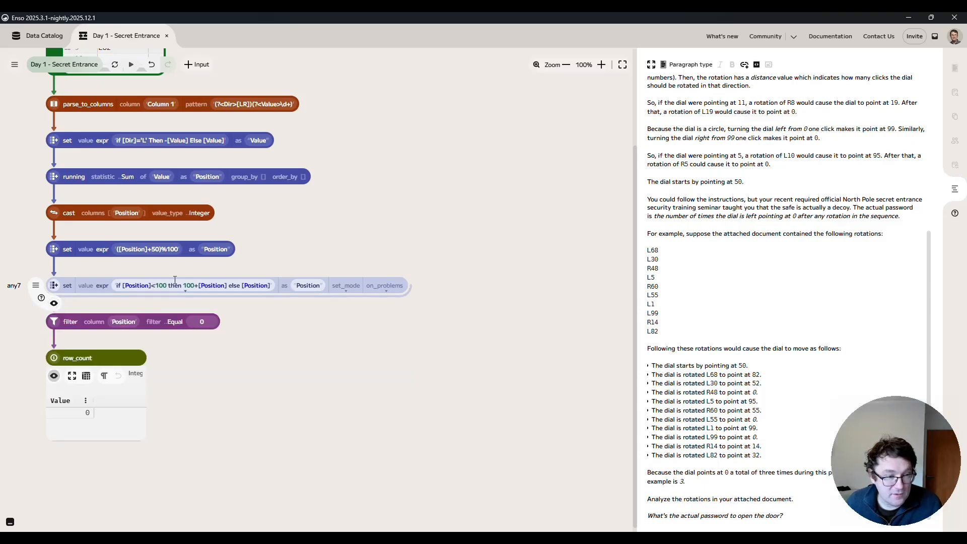
double_click(158, 285)
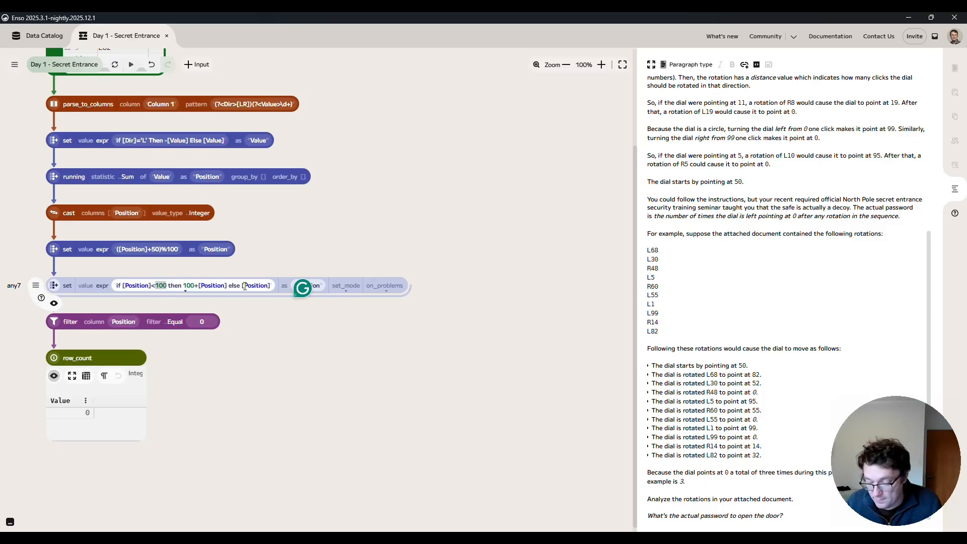
type("0")
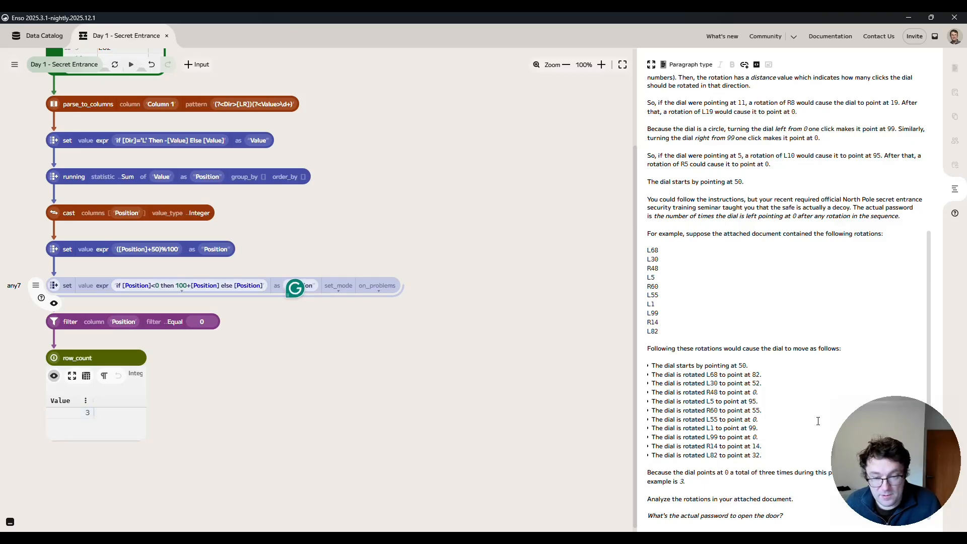
- Add a standalone Data.fetch component on the empty canvas beside the sample rotations table
scroll(488, 345, "up", 3)
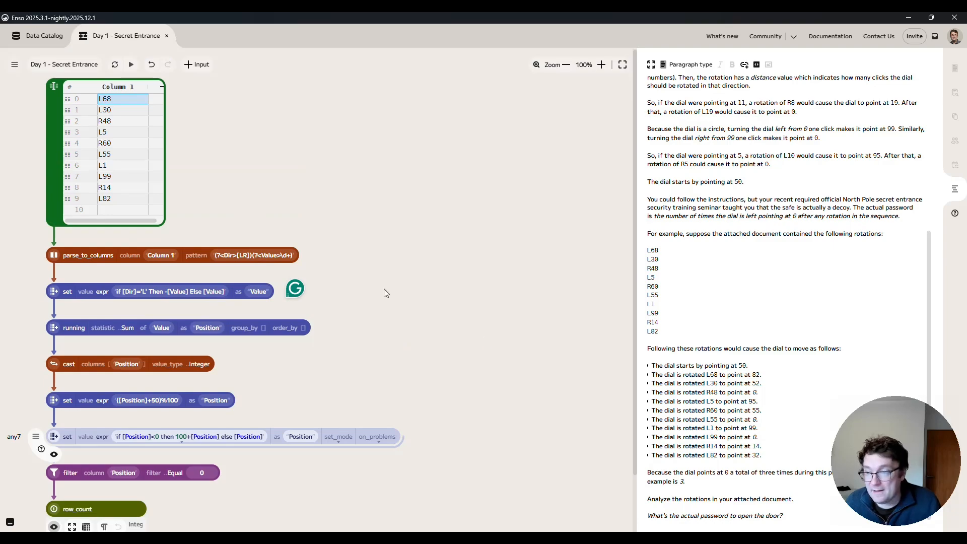
left_click(252, 130)
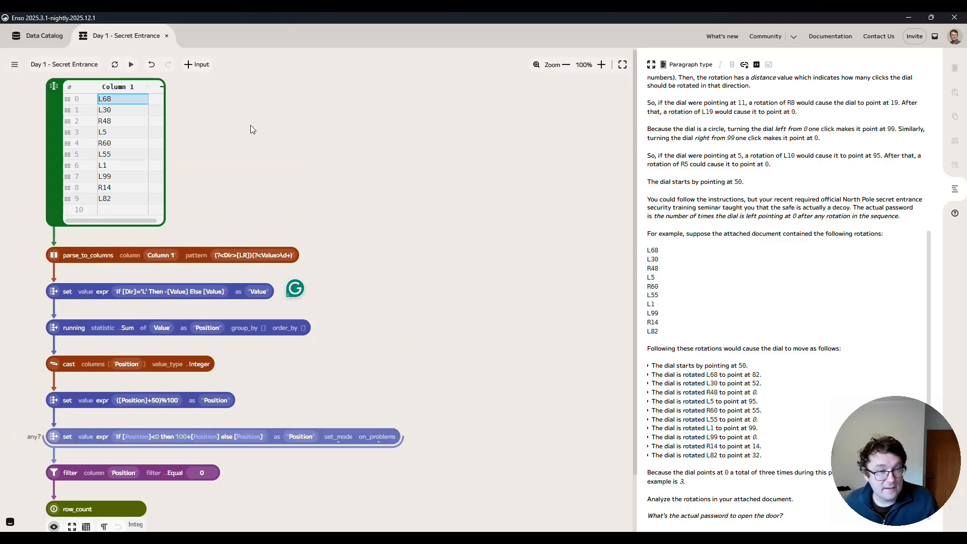
key("Return")
type("Data.fet")
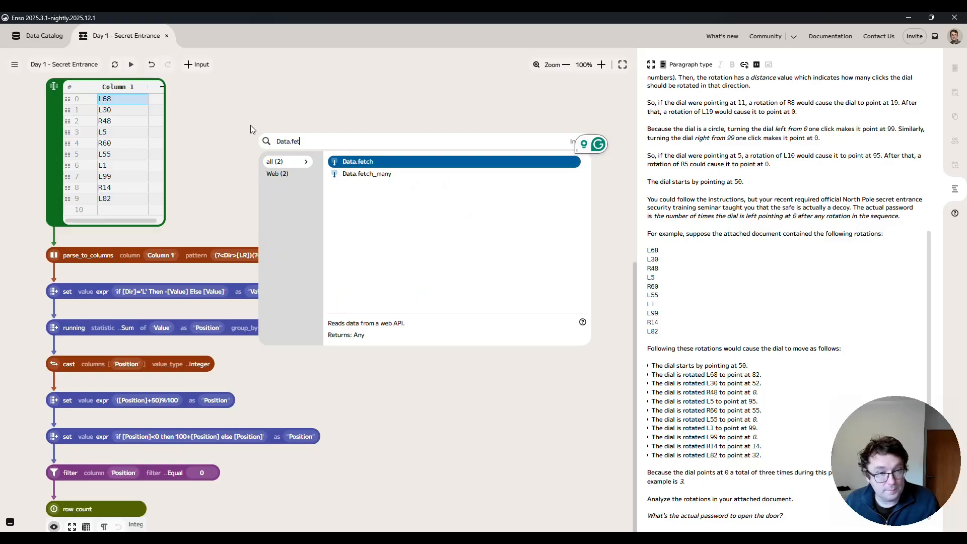
key("Return")
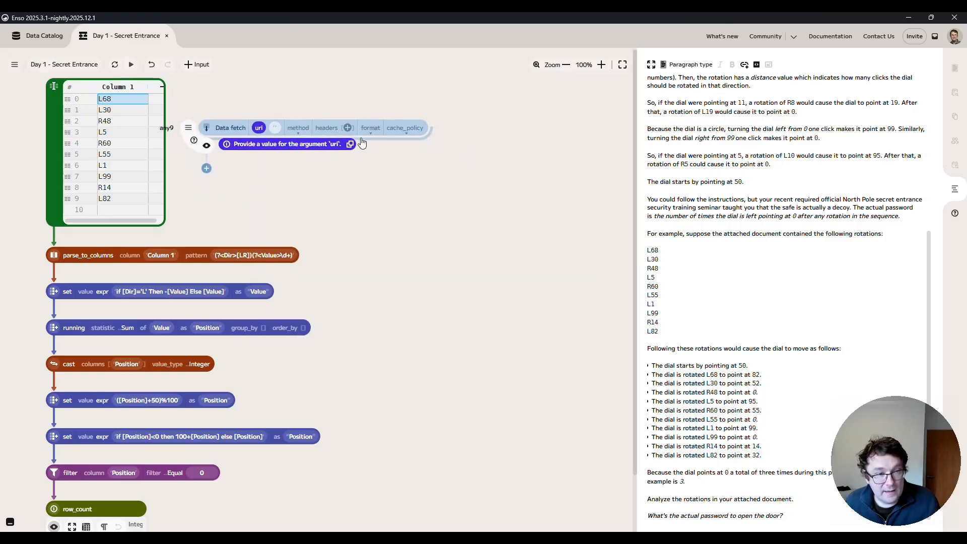
key("alt+Tab")
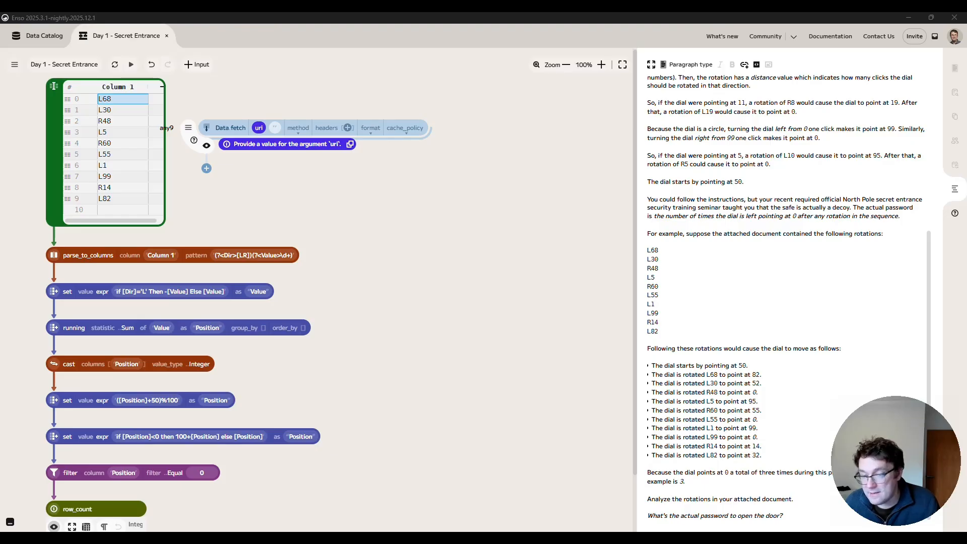
left_click(275, 128)
type("https://adventofcode.com/2025/day/1/input")
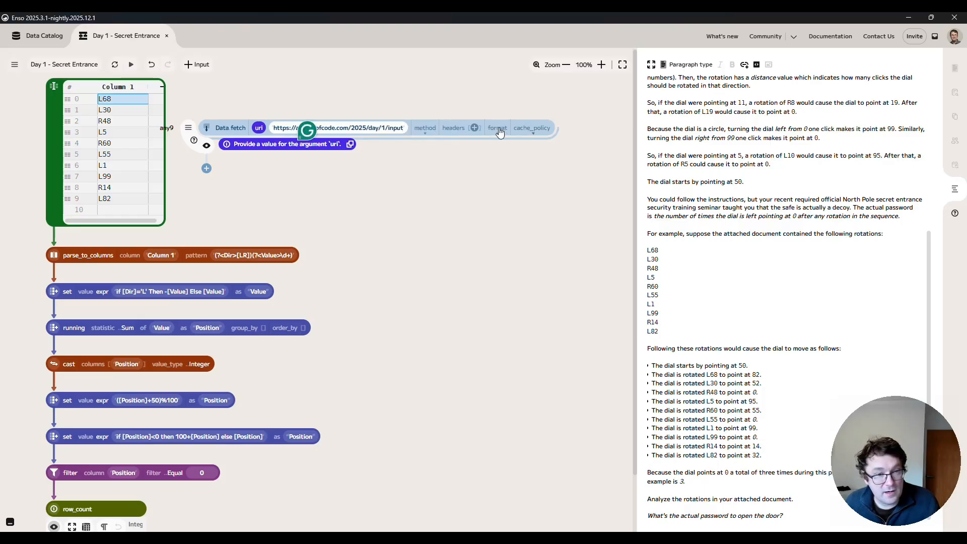
key("Return")
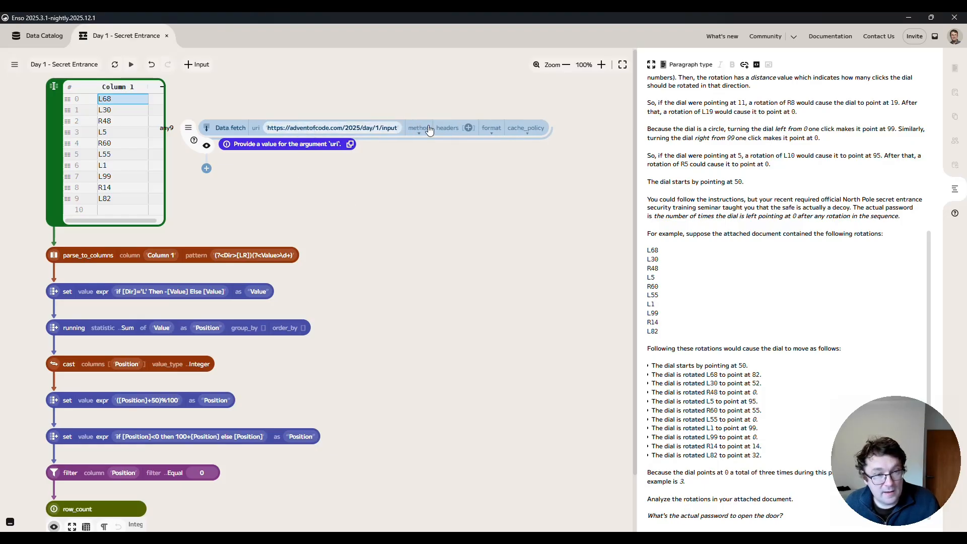
- Add a request header named cookies to the Data.fetch component and hide the puzzle description for more room
left_click(469, 128)
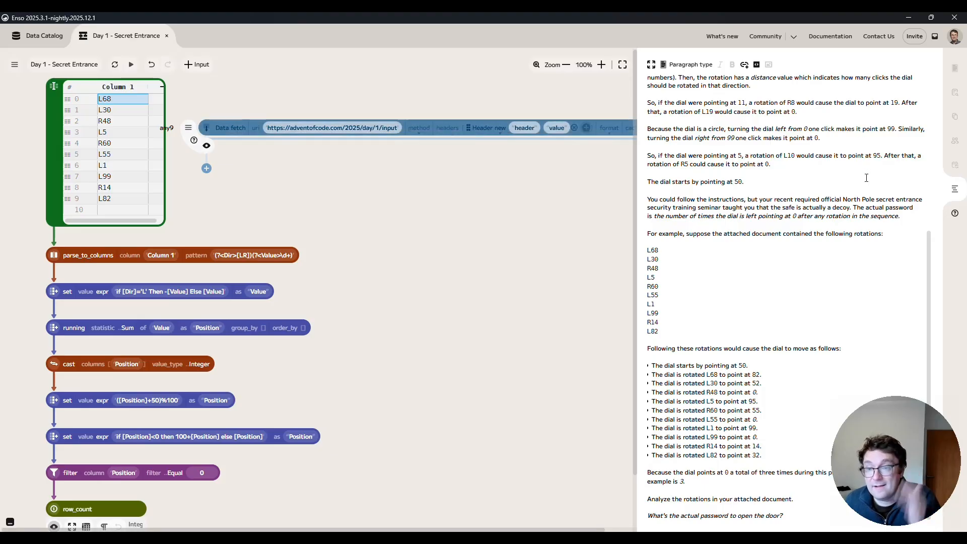
left_click(955, 194)
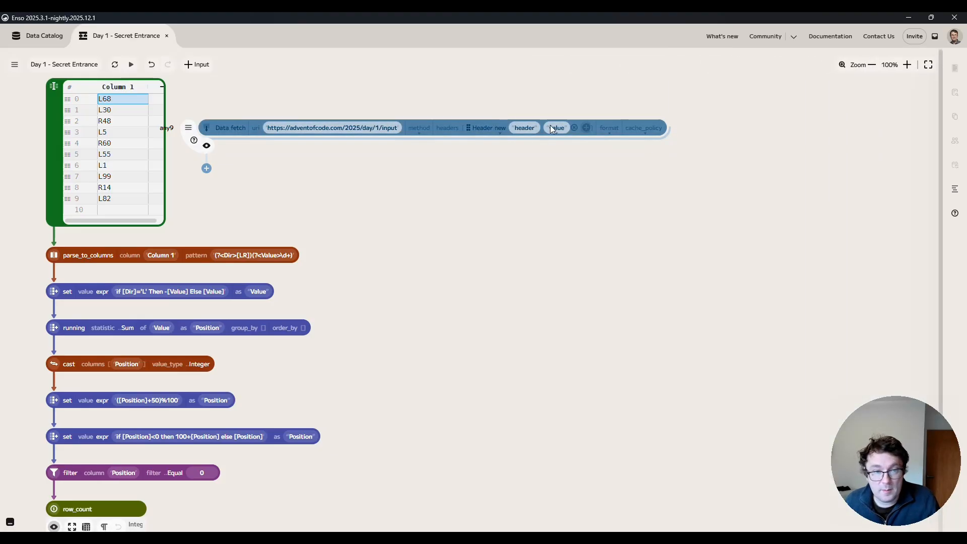
left_click(520, 126)
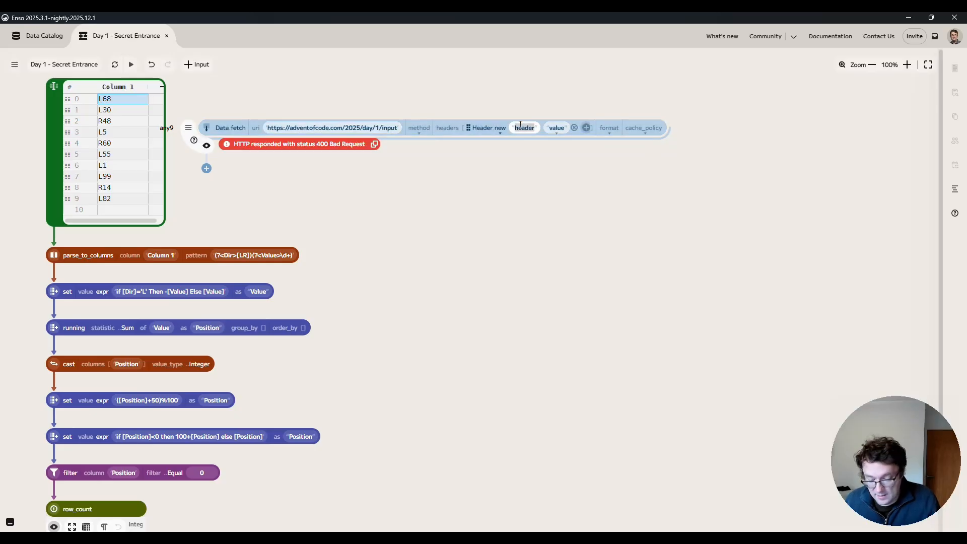
type("cookies")
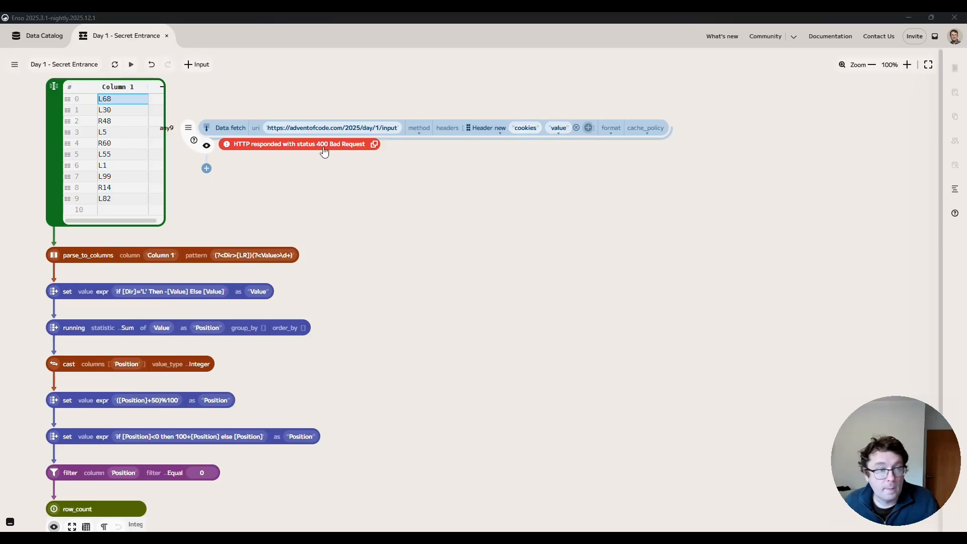
- Rename the Data.fetch request header to Cookies with a capital C
left_click(356, 128)
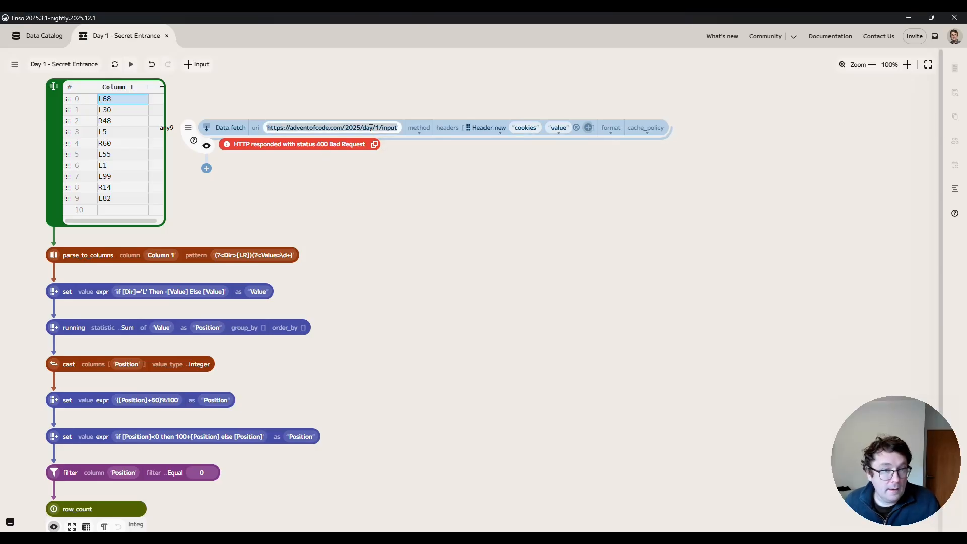
left_click(537, 129)
type("Cookie")
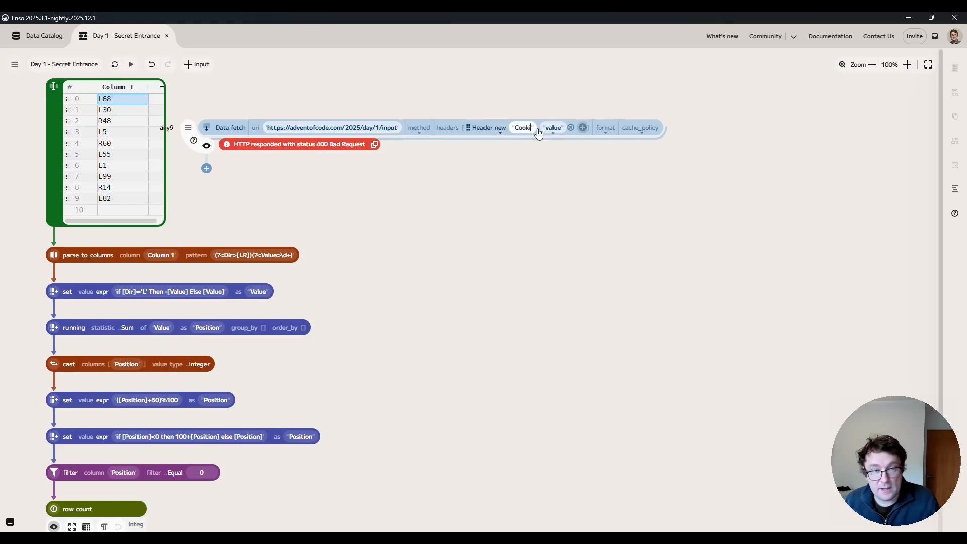
left_click(564, 129)
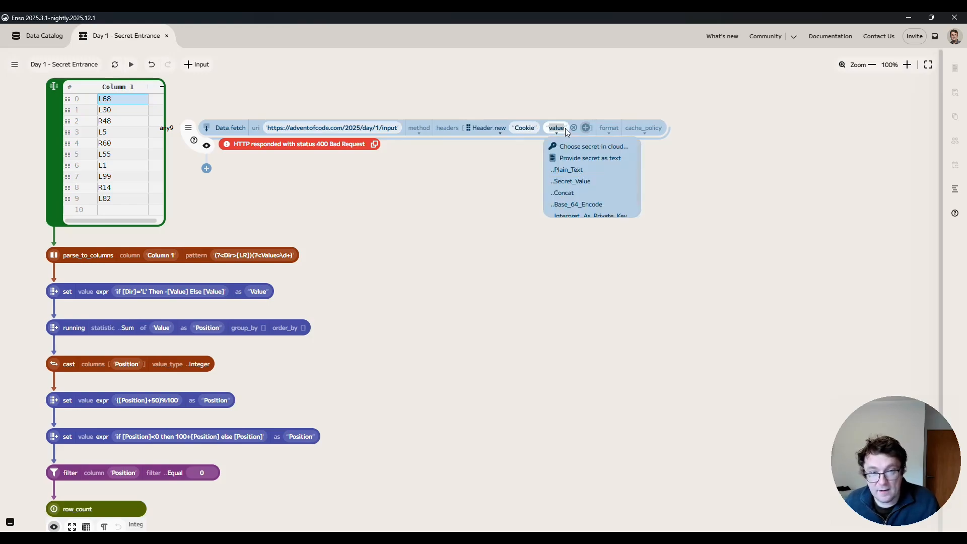
left_click(533, 129)
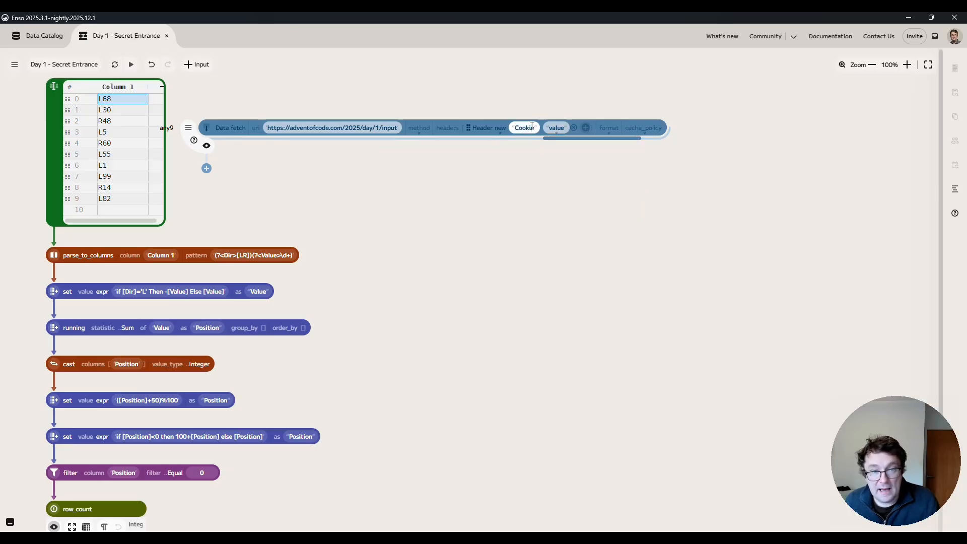
type("s")
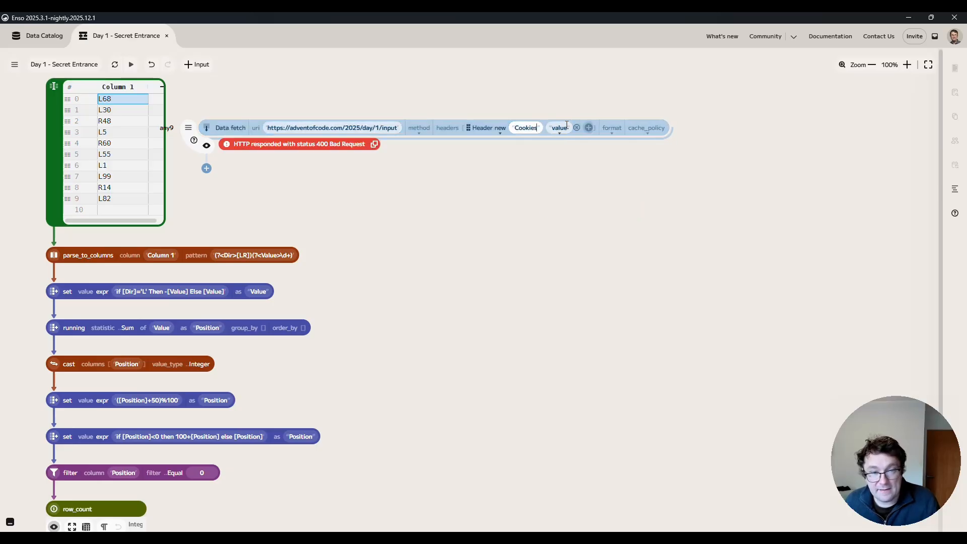
left_click(563, 128)
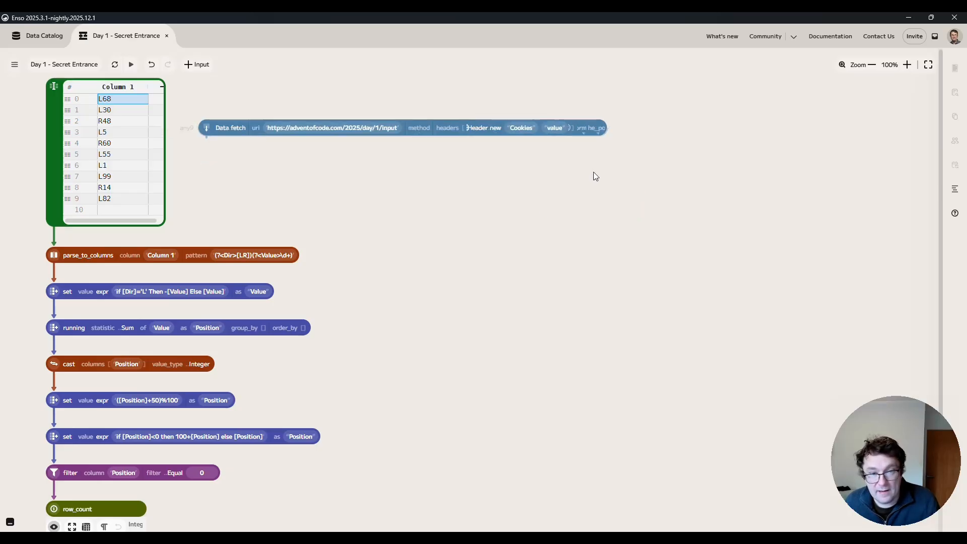
- Use the cloud secret AoCSession as the value of the Data.fetch request header
left_click(556, 129)
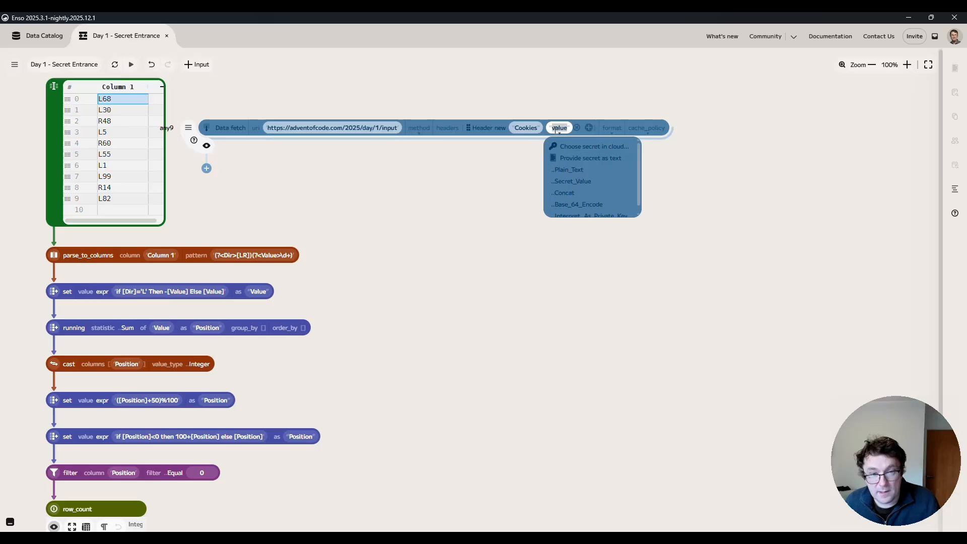
left_click(598, 147)
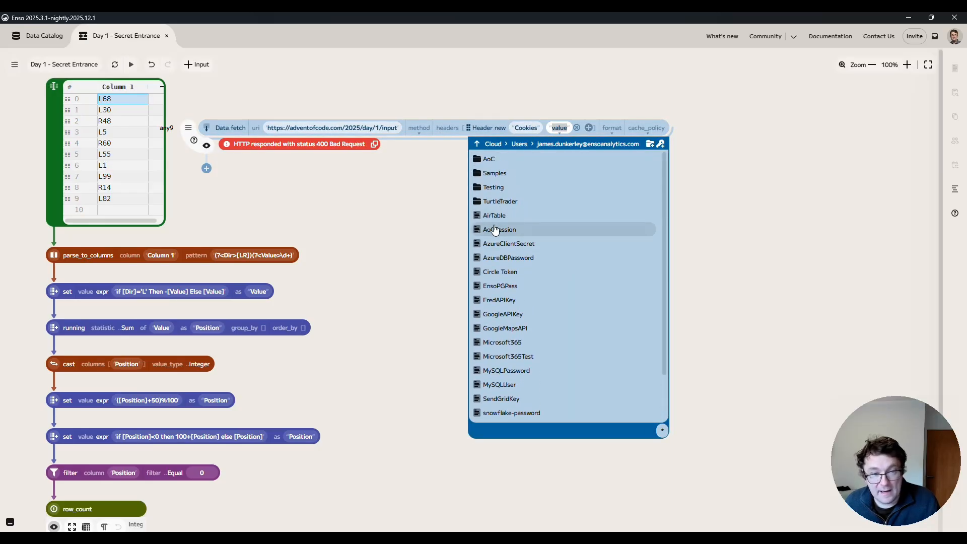
left_click(507, 229)
left_click(581, 216)
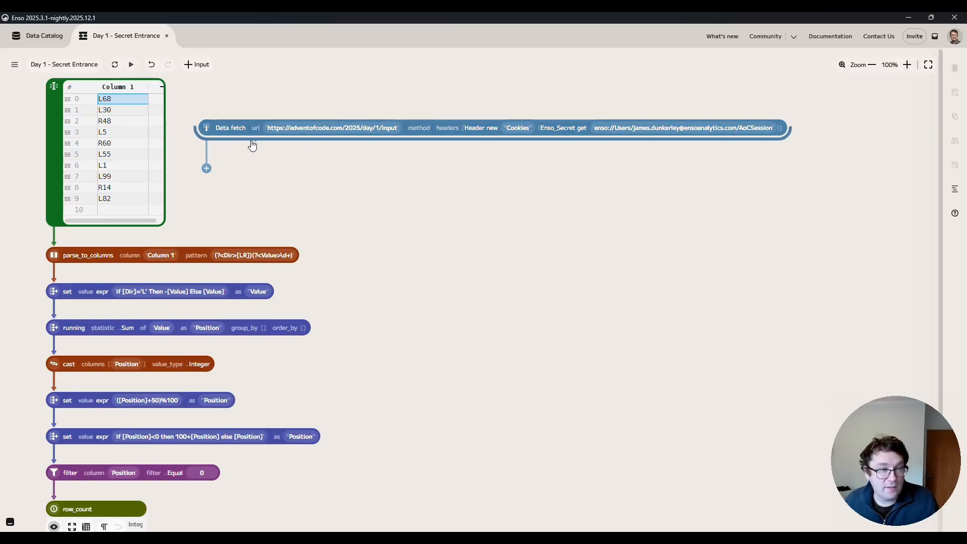
- Show the Data.fetch output preview and correct the request header name to Cookie
left_click(208, 146)
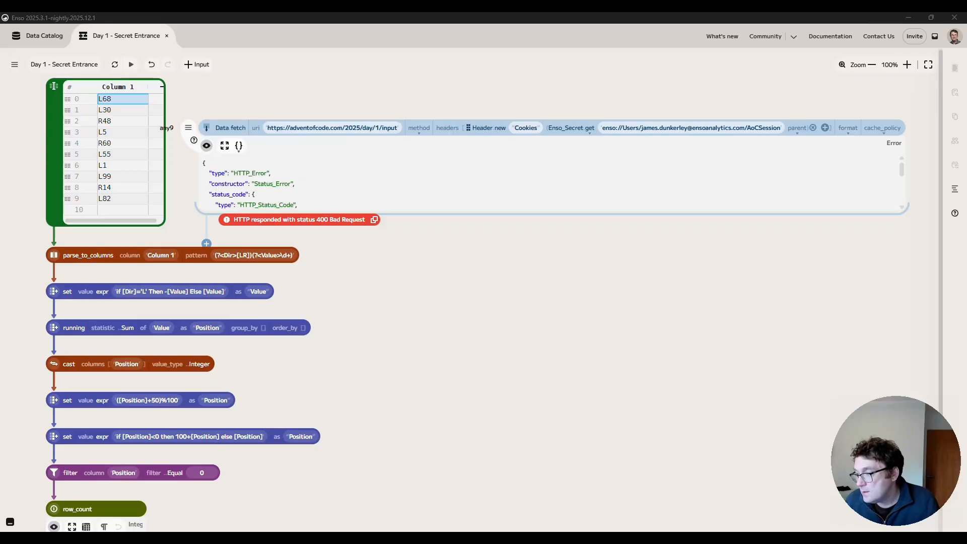
left_click(536, 127)
key("BackSpace")
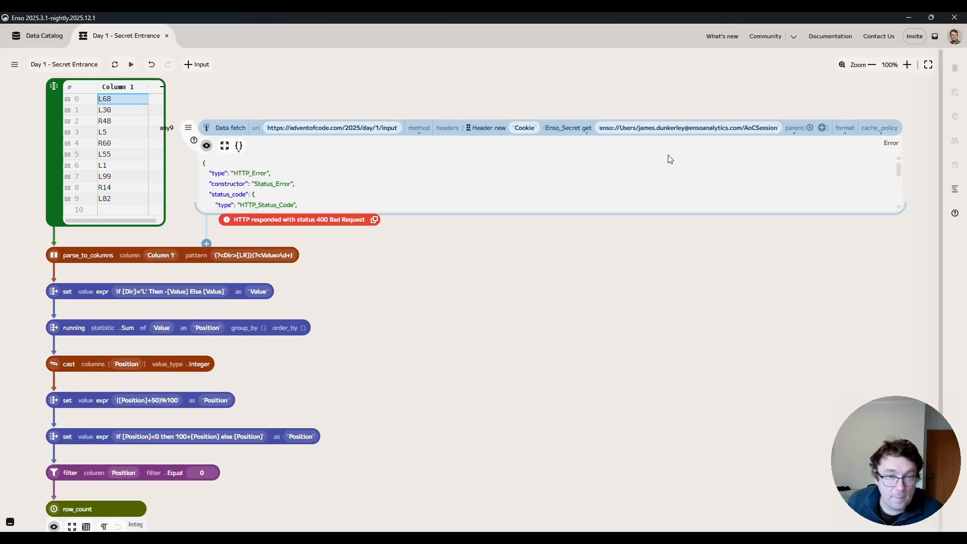
key("Return")
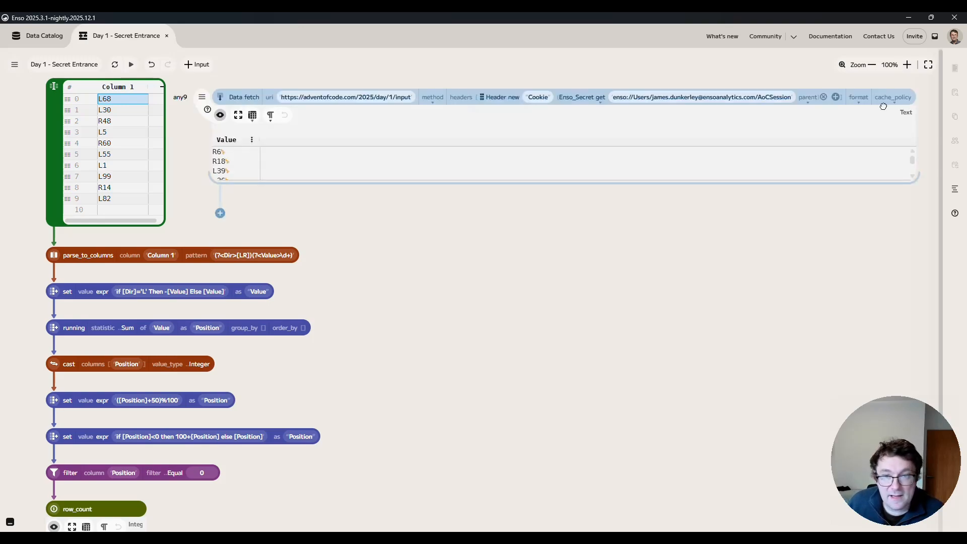
- Set the Data.fetch format to Delimited and connect its output to the parse_to_columns component
left_click(866, 105)
scroll(874, 164, "down", 2)
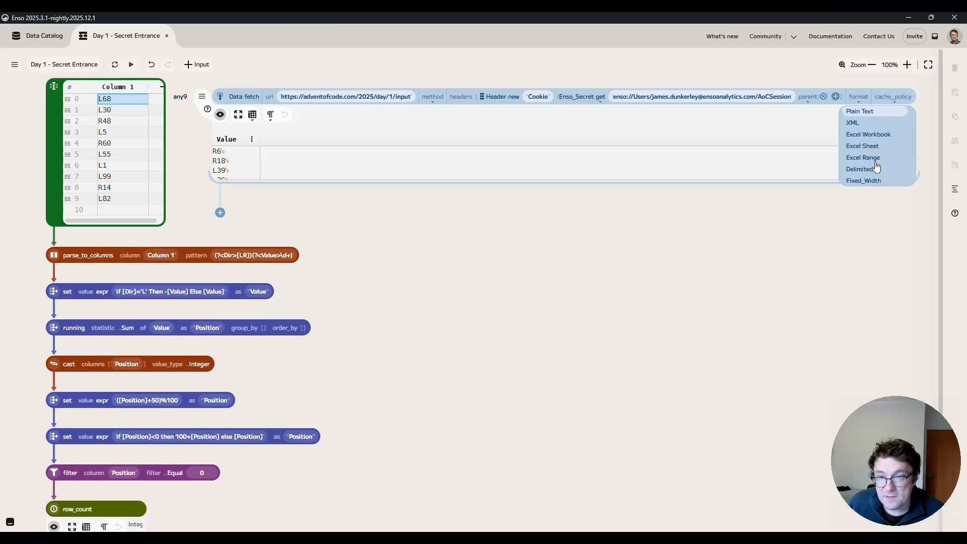
scroll(876, 166, "up", 2)
scroll(876, 166, "down", 3)
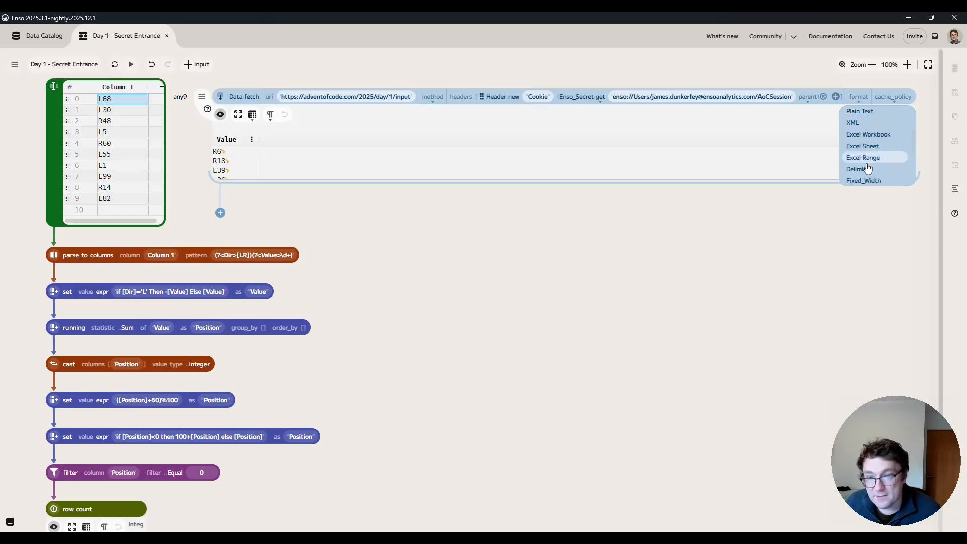
left_click(874, 165)
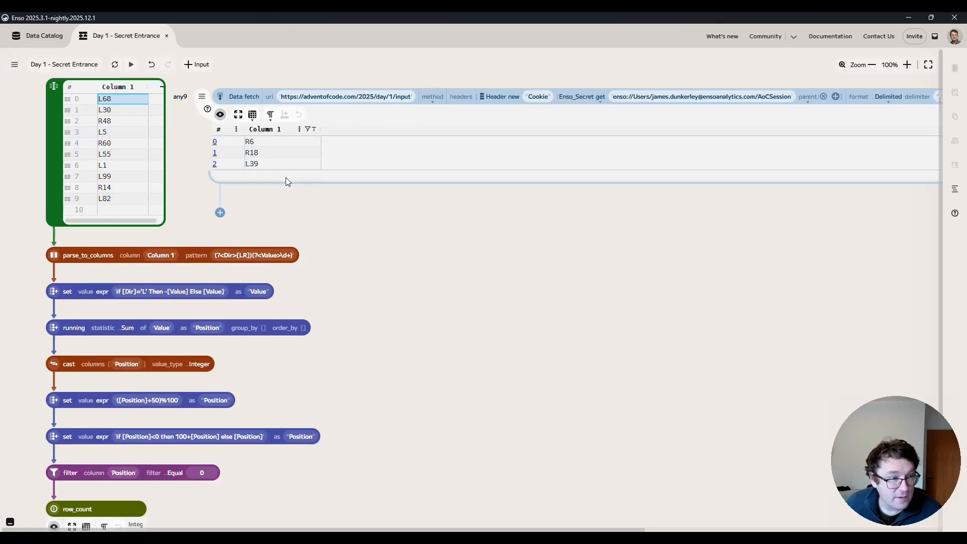
left_click_drag(283, 187, 54, 248)
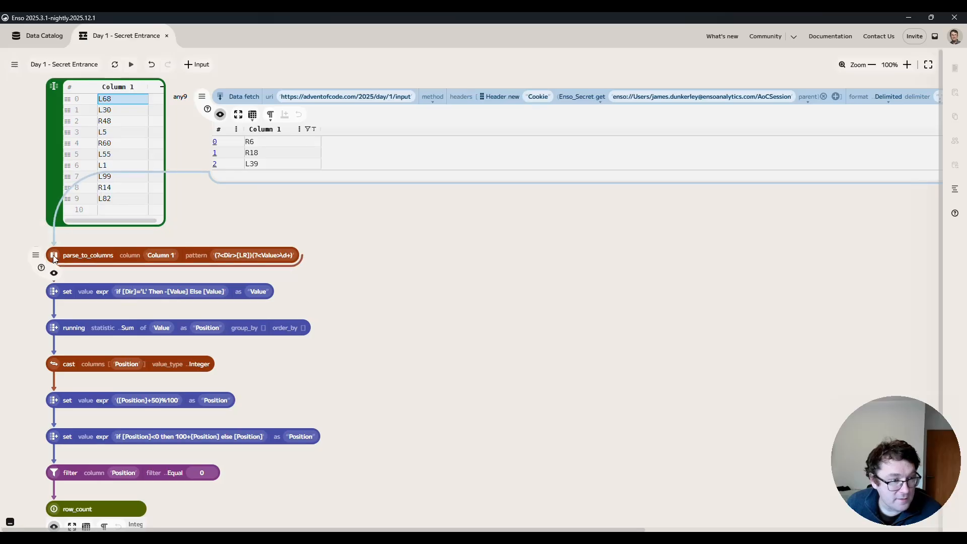
- Reconnect the parse_to_columns component's input to the sample rotations table instead of the fetched puzzle input
scroll(487, 306, "down", 5)
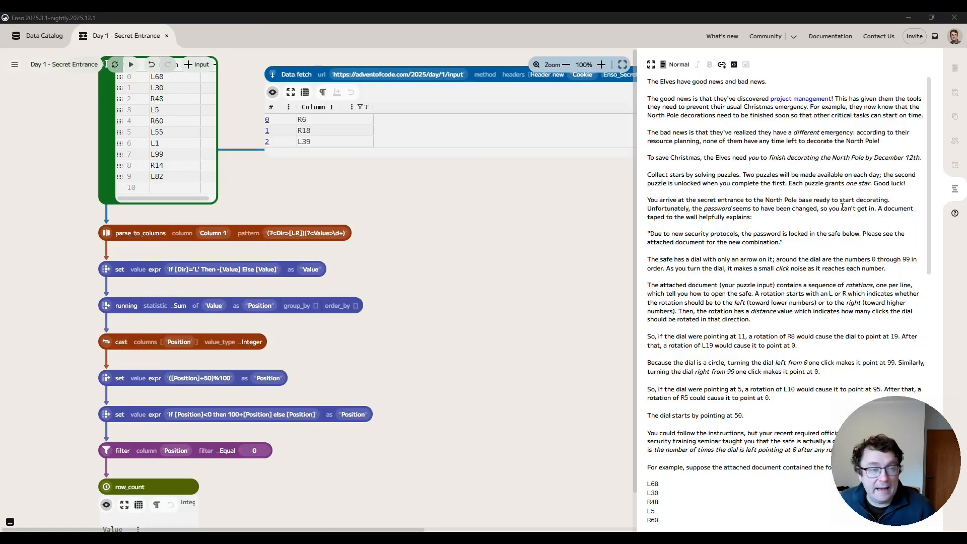
scroll(848, 237, "down", 10)
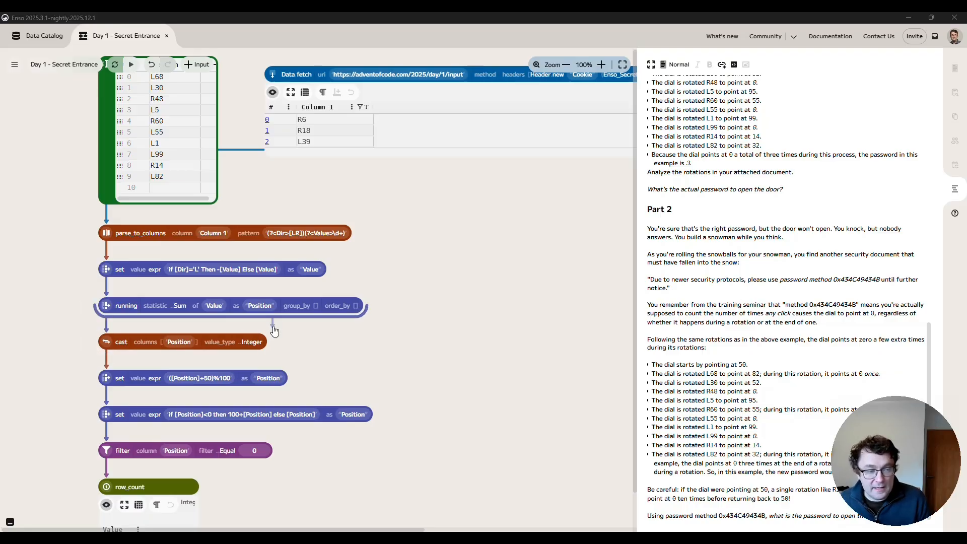
left_click(279, 347)
scroll(280, 347, "down", 2)
scroll(280, 349, "up", 1)
key("Escape")
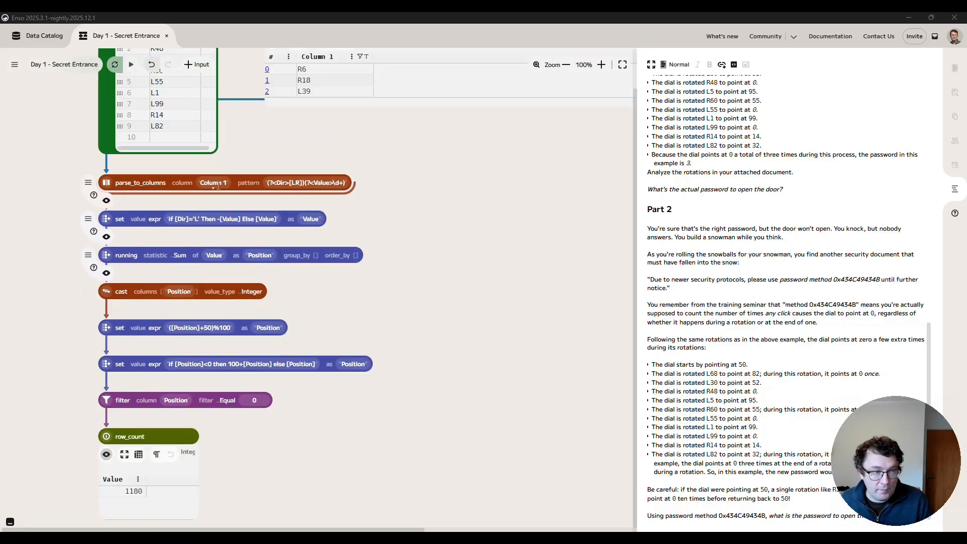
left_click(107, 184)
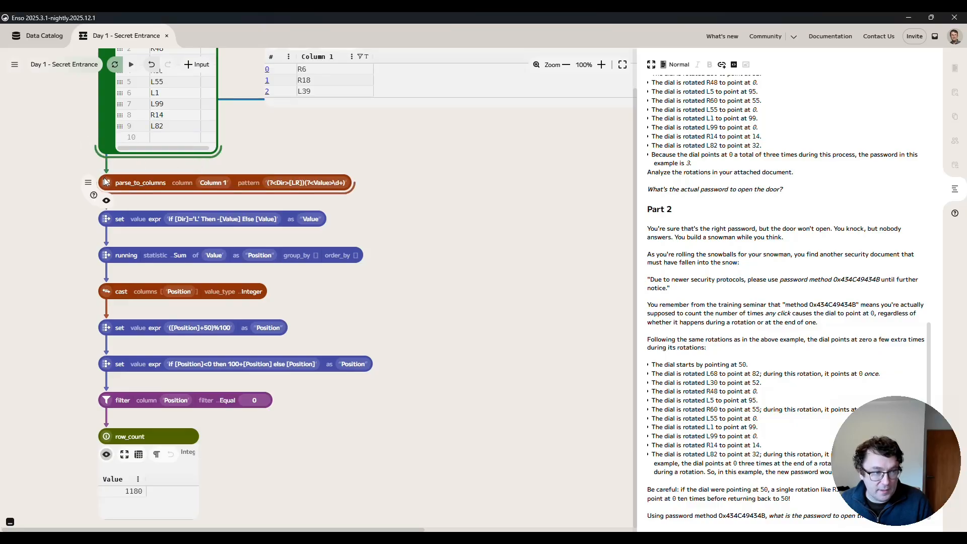
left_click(531, 257)
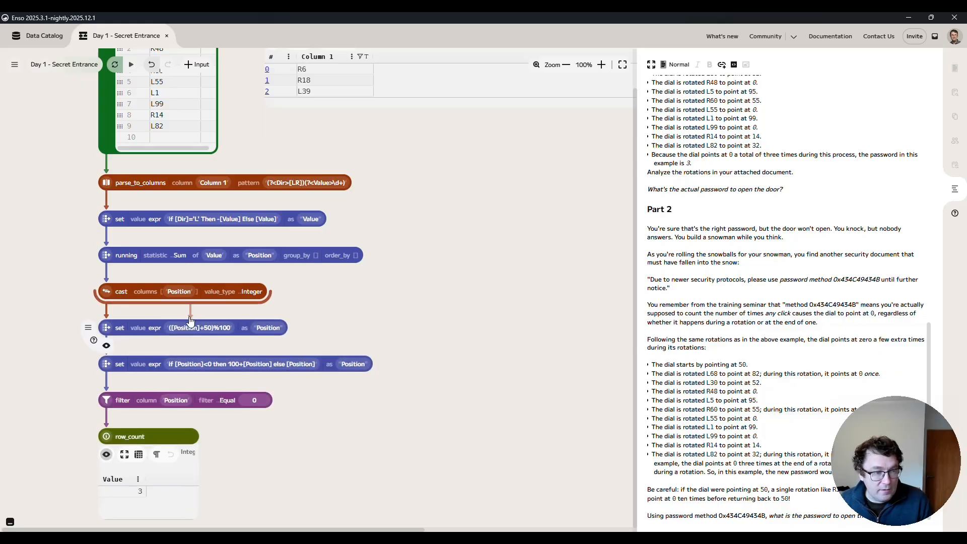
- Duplicate the set component with the expression ([Position]+50)%100 and place the copy beside the original, fed from the cast component
left_click(113, 328)
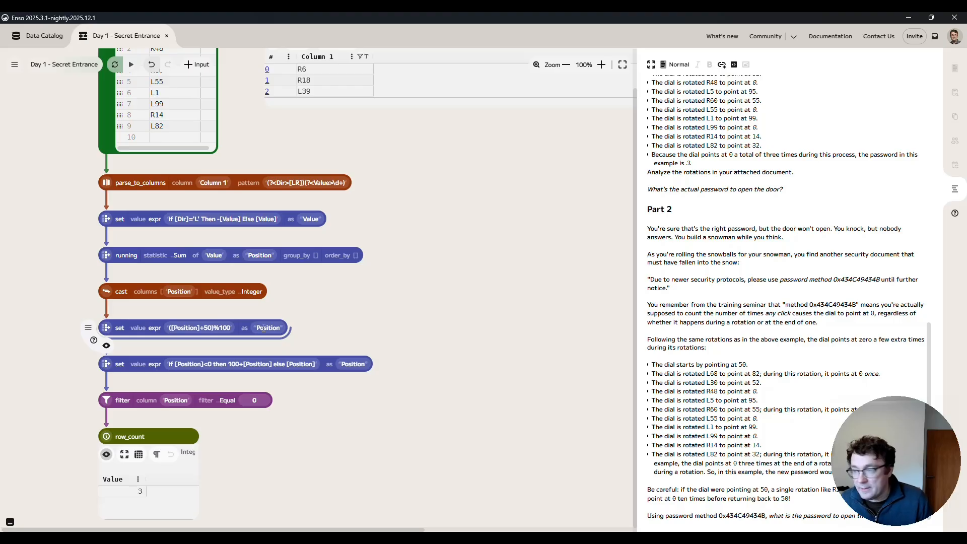
left_click(128, 327)
key("ctrl+c")
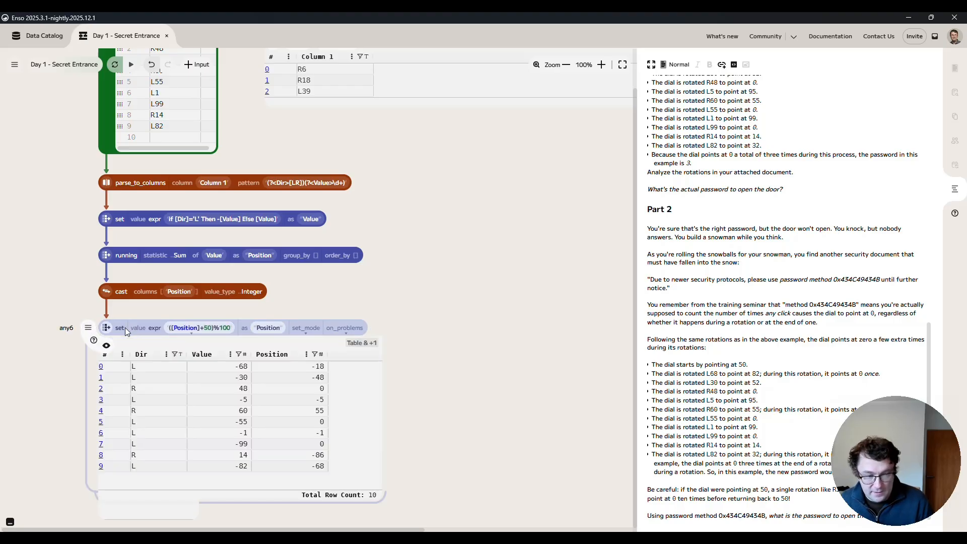
key("ctrl+v")
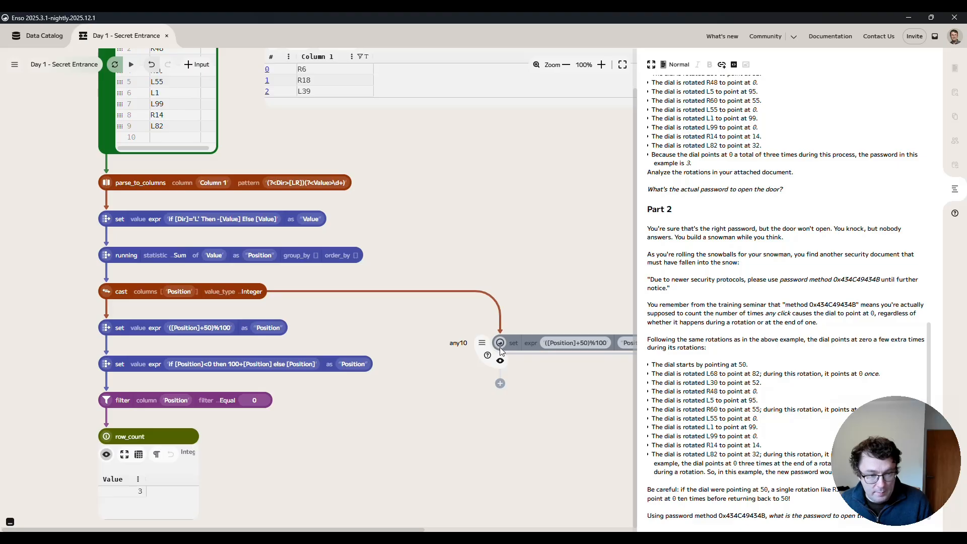
left_click_drag(499, 345, 417, 328)
- Change the duplicated set component's expression to [Position]+50 and check its output preview
left_click(509, 328)
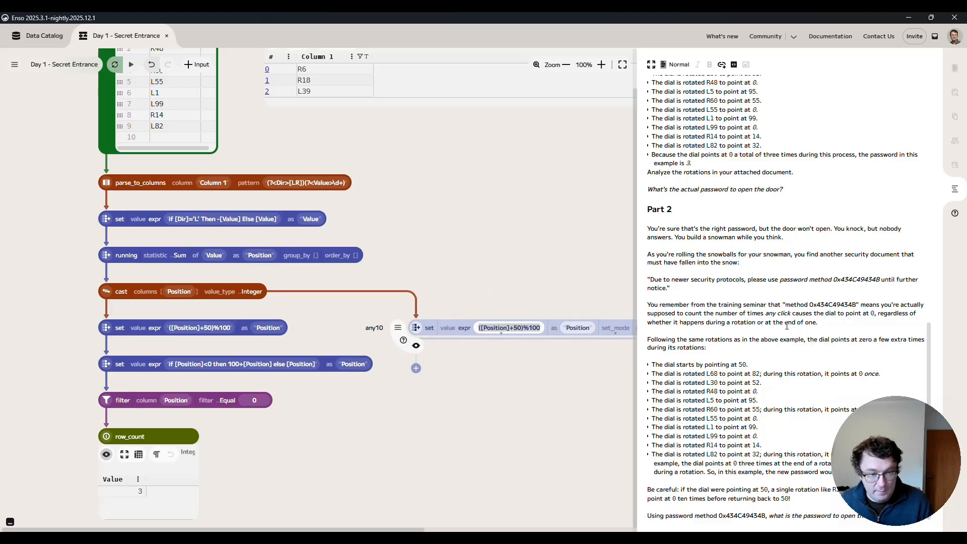
key("End")
key("Home")
key("Delete")
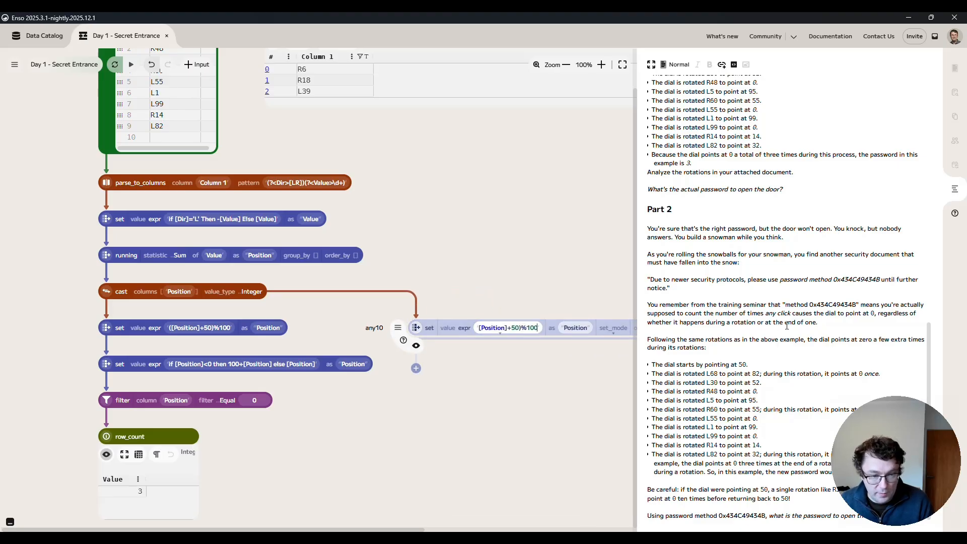
key("Delete")
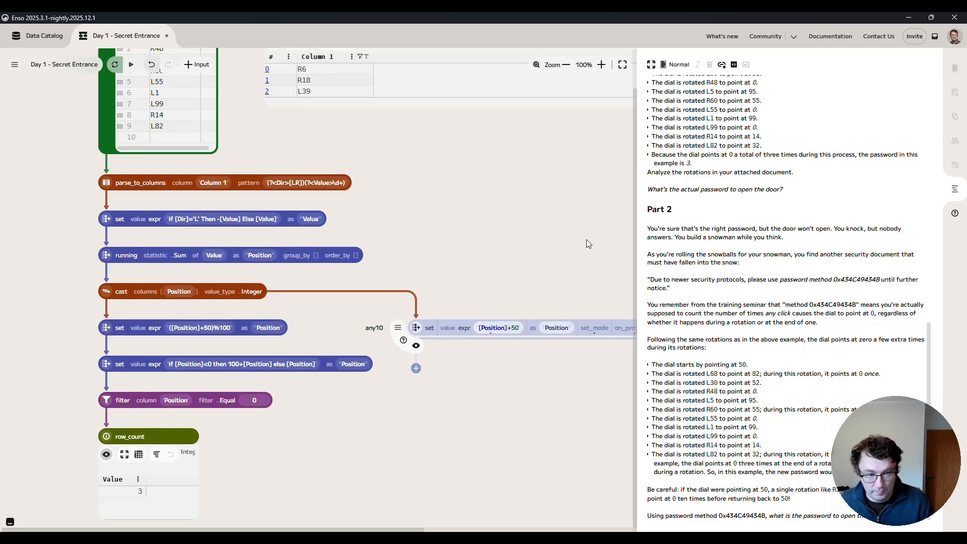
left_click_drag(586, 240, 426, 147)
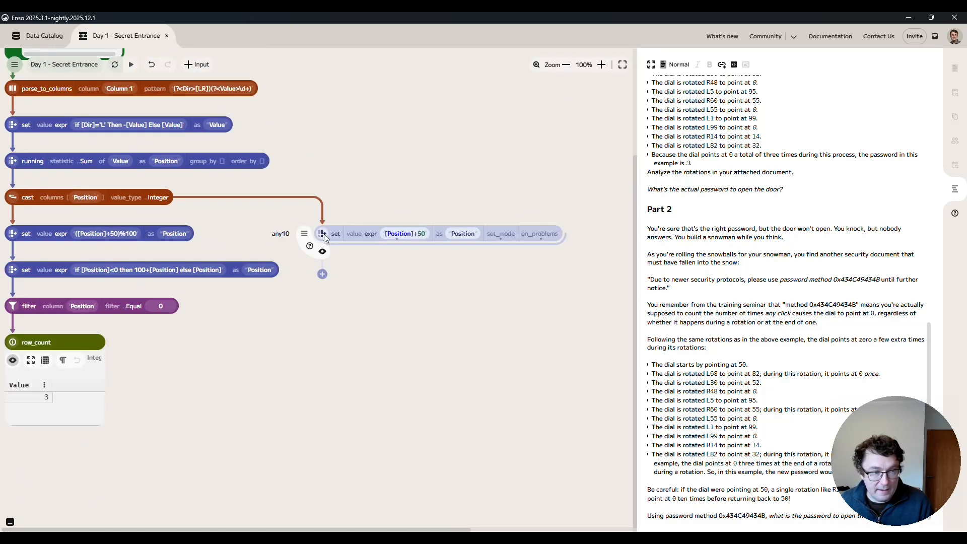
left_click(322, 250)
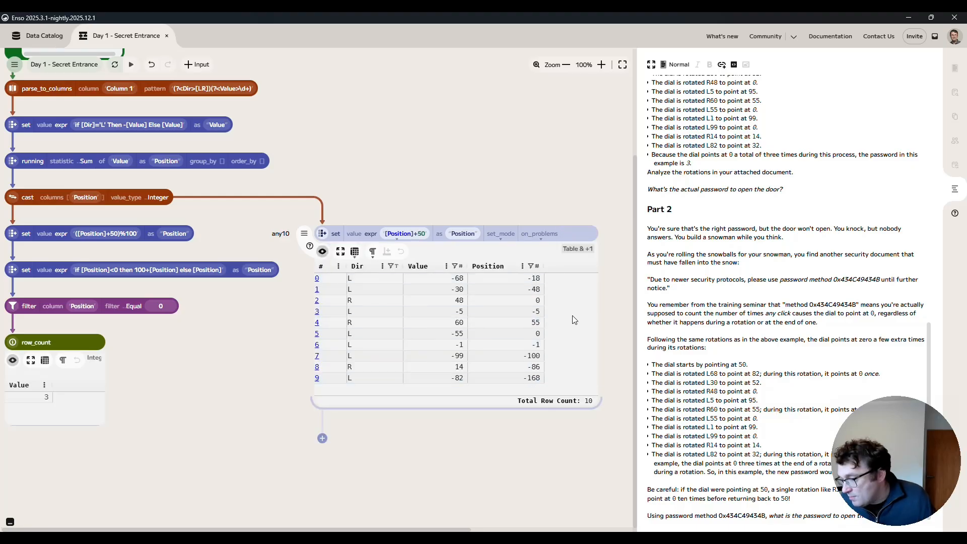
left_click(321, 254)
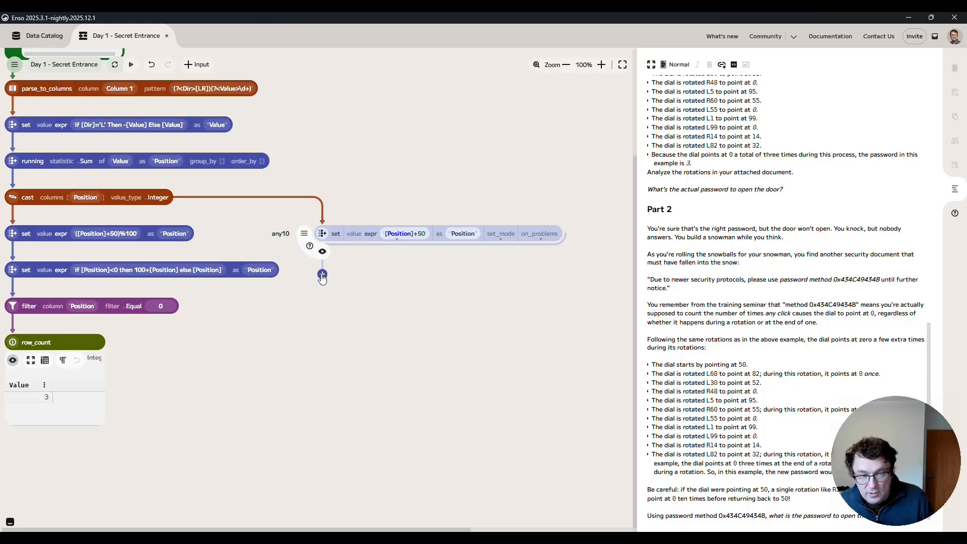
- Add an offset component after the duplicated set component on the Position column, with fill_with set to Nothing
left_click(323, 275)
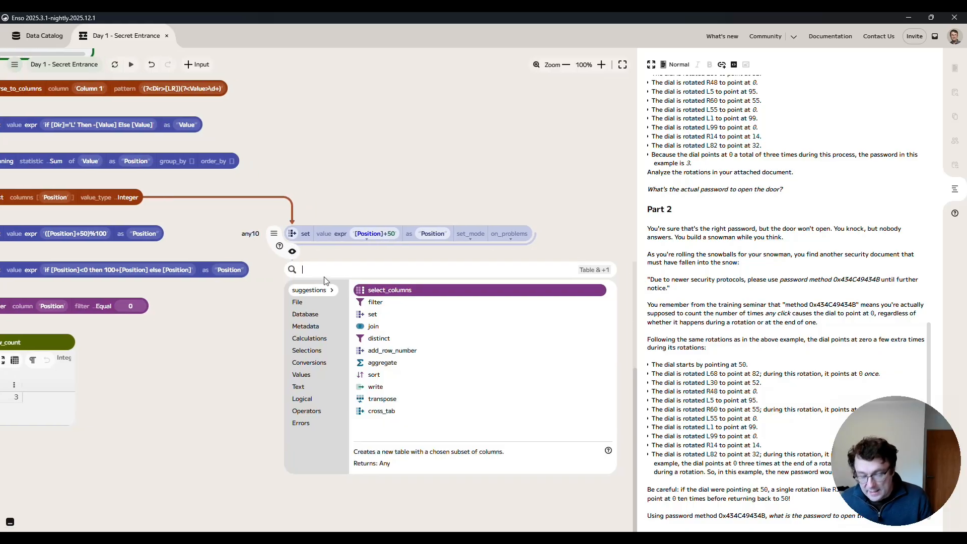
type("off")
key("Return")
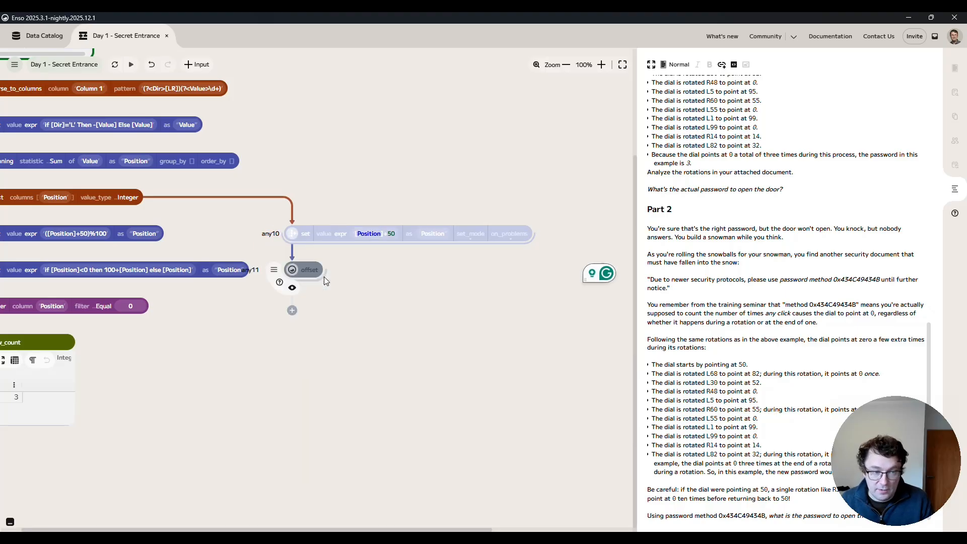
left_click(331, 278)
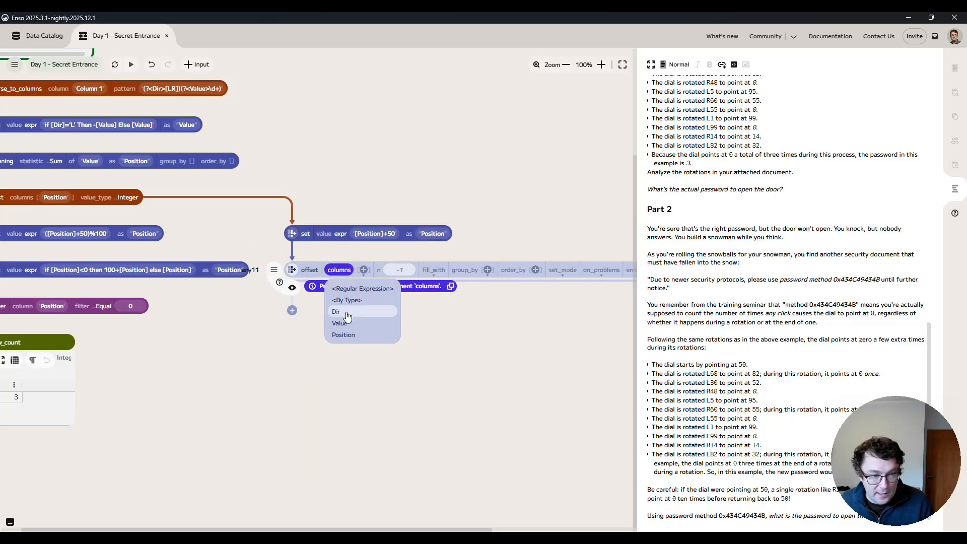
left_click(480, 270)
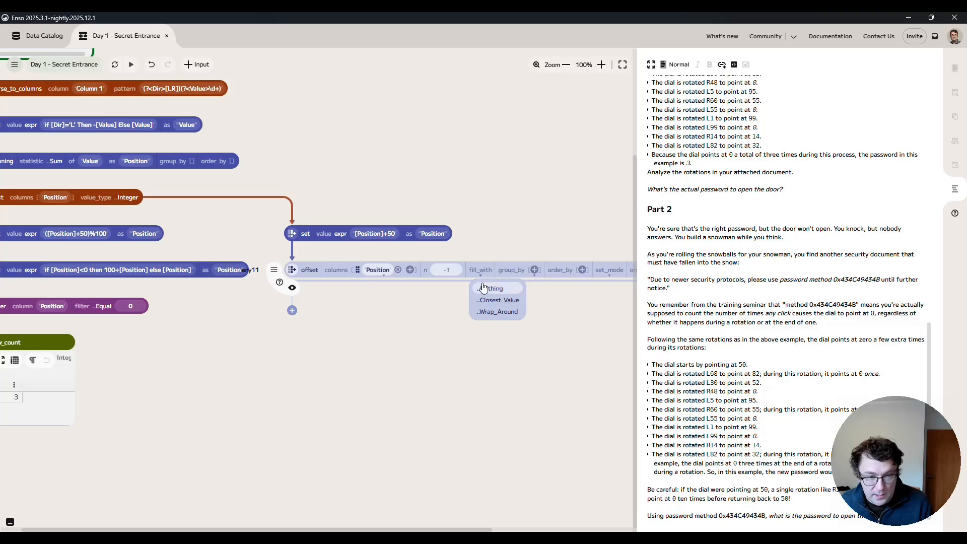
left_click(486, 286)
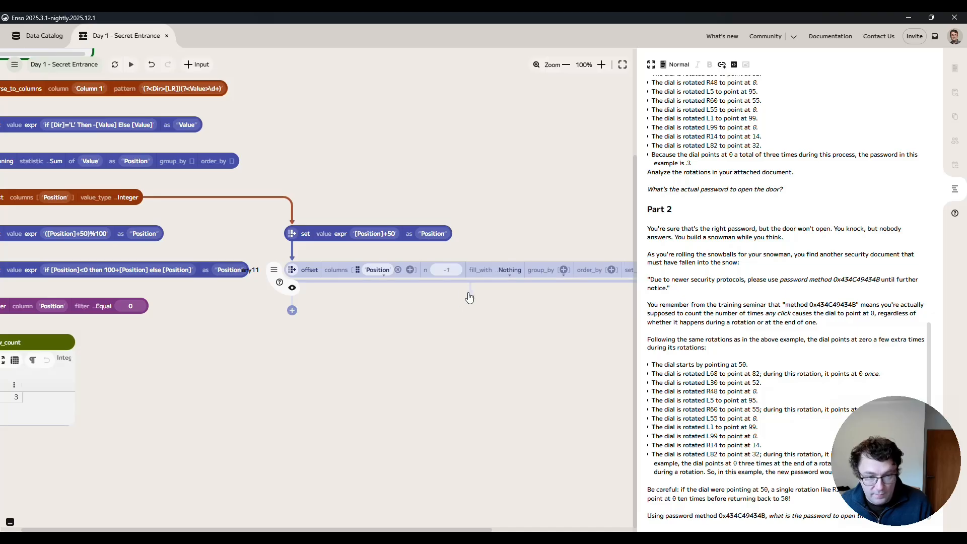
- Add a rename_columns component after the offset component
left_click(291, 311)
type("re")
key("Down")
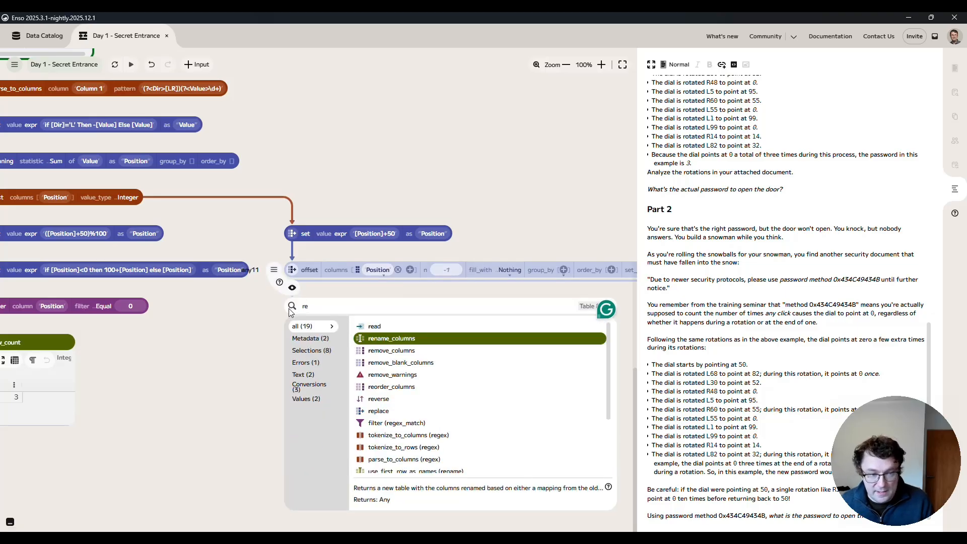
key("Return")
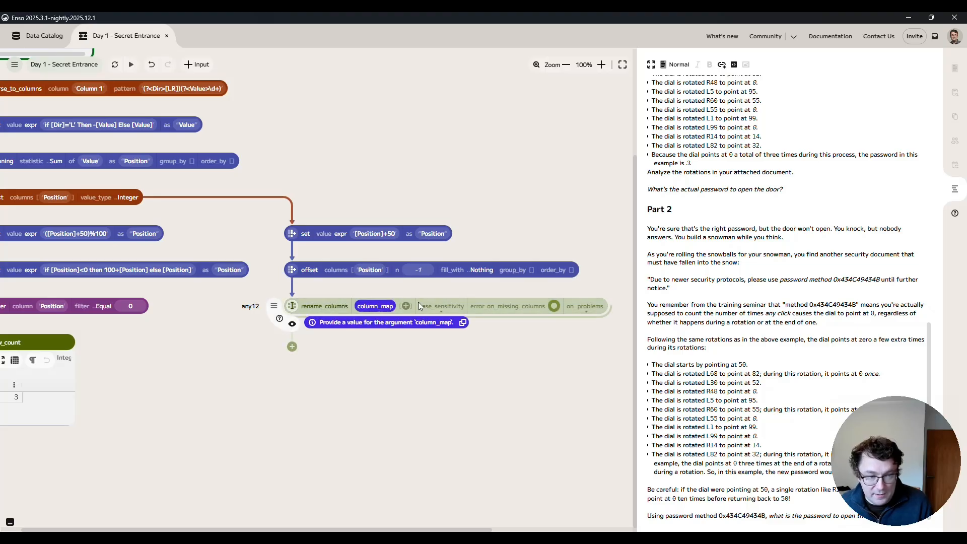
- Map the column offset([Position], -1, ..Nothing) to the new name PrevPosition in rename_columns and check the output preview
left_click(406, 307)
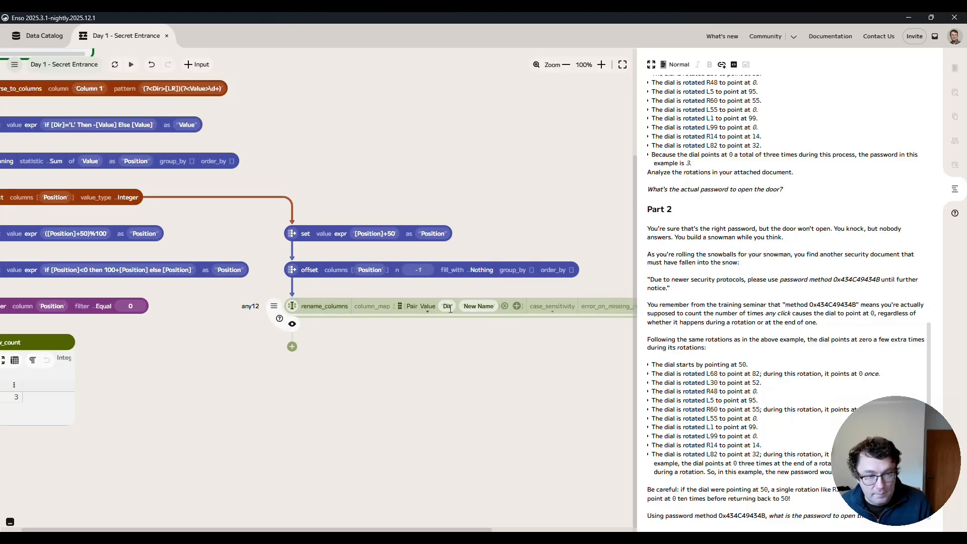
left_click(446, 307)
left_click(477, 372)
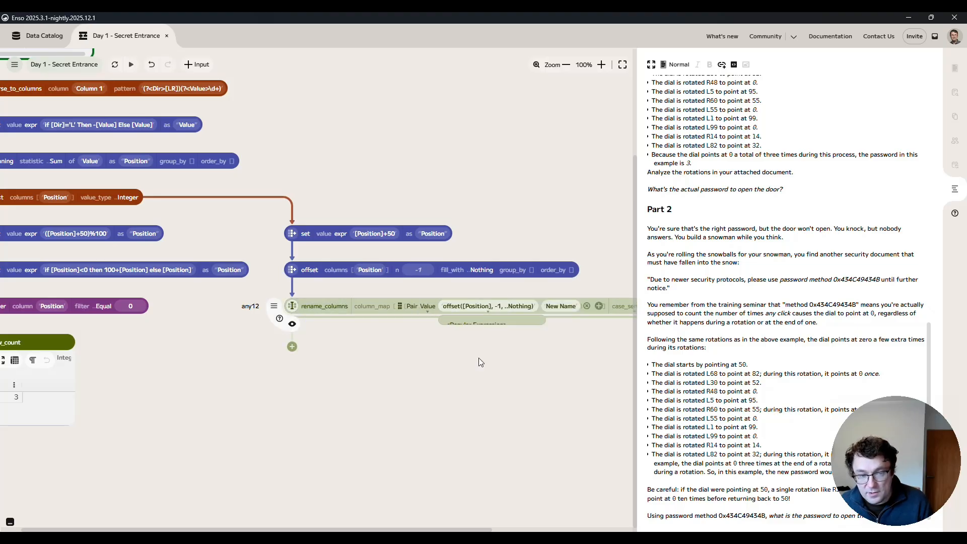
left_click(567, 303)
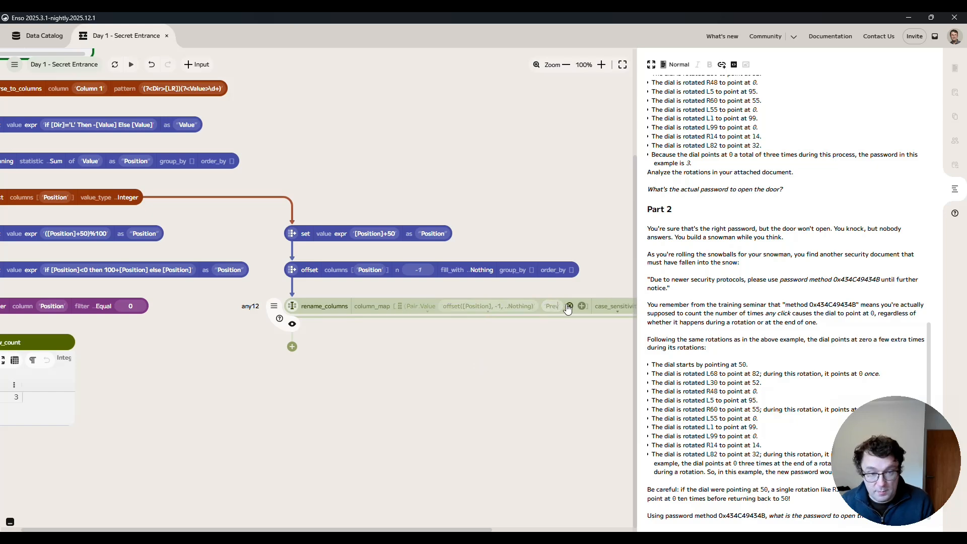
type("PrevPosition")
key("Return")
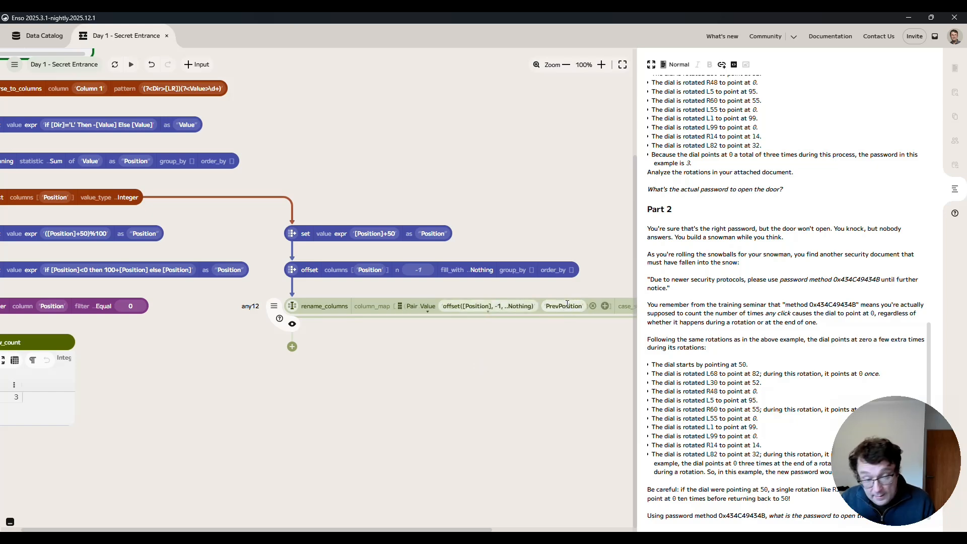
left_click(501, 376)
scroll(393, 380, "up", 1)
scroll(321, 417, "down", 1)
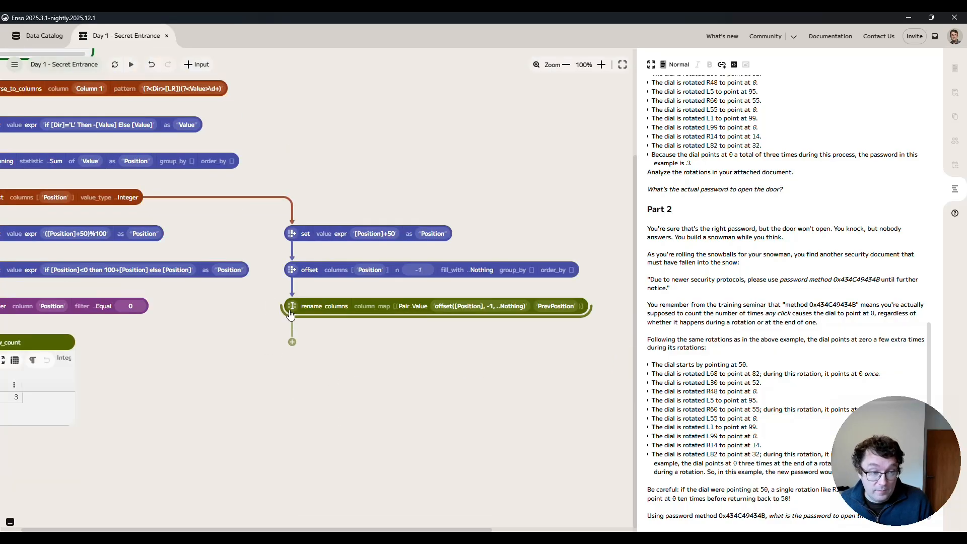
left_click(291, 312)
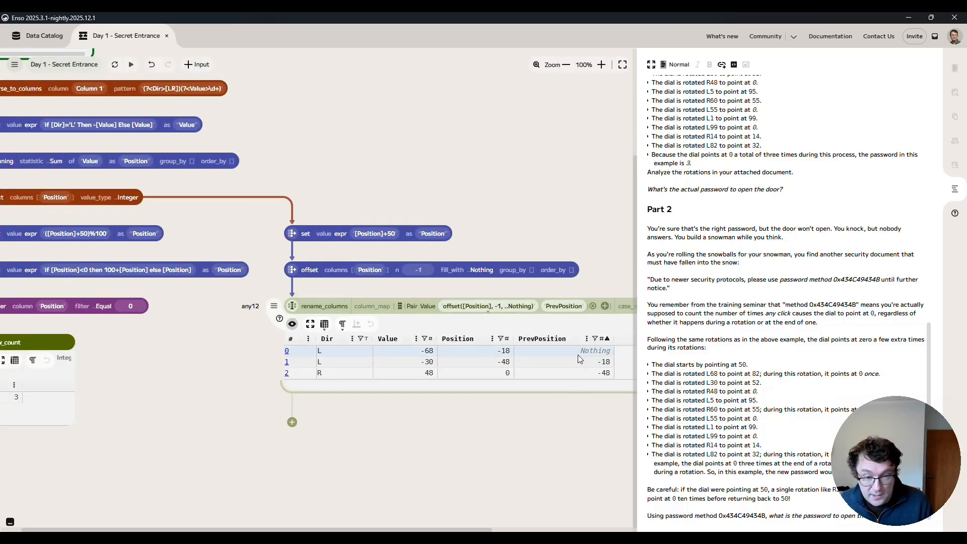
left_click(291, 325)
- Add a fill_nothing component after rename_columns that fills the PrevPosition column with the default number 50
left_click(292, 345)
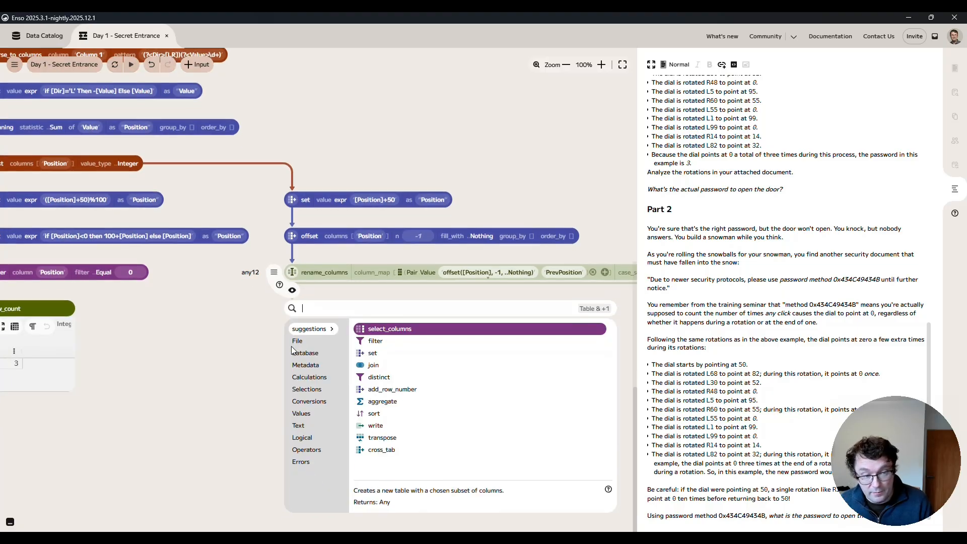
type("fill")
key("Return")
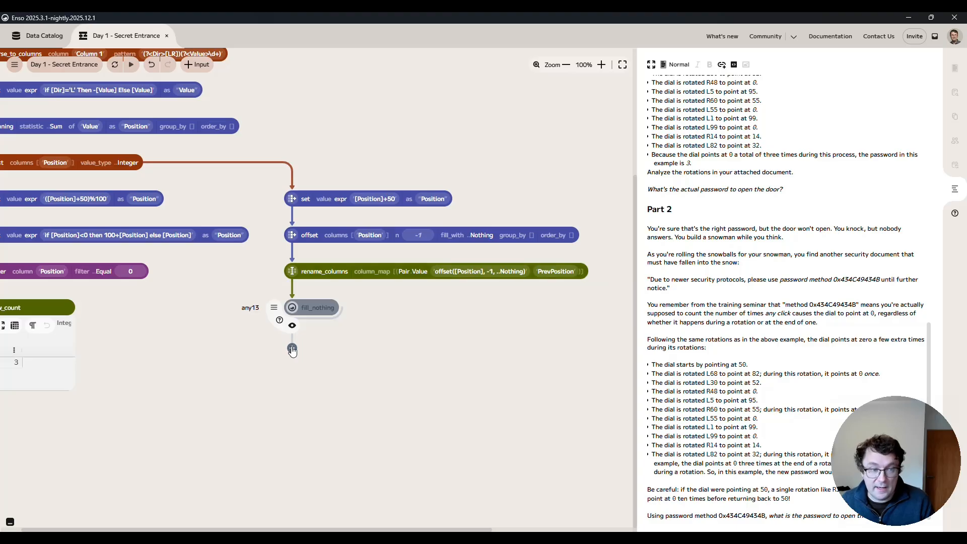
left_click(358, 315)
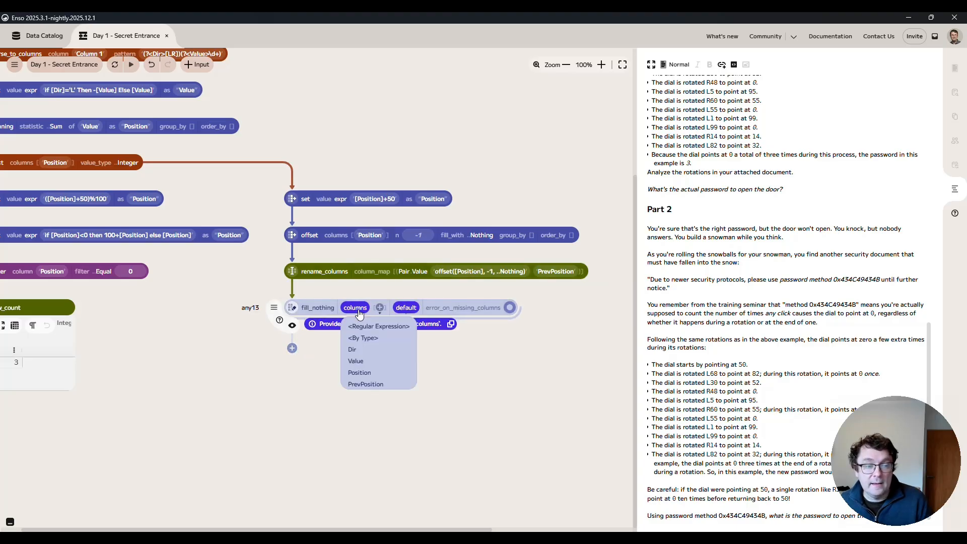
left_click(366, 383)
left_click(465, 307)
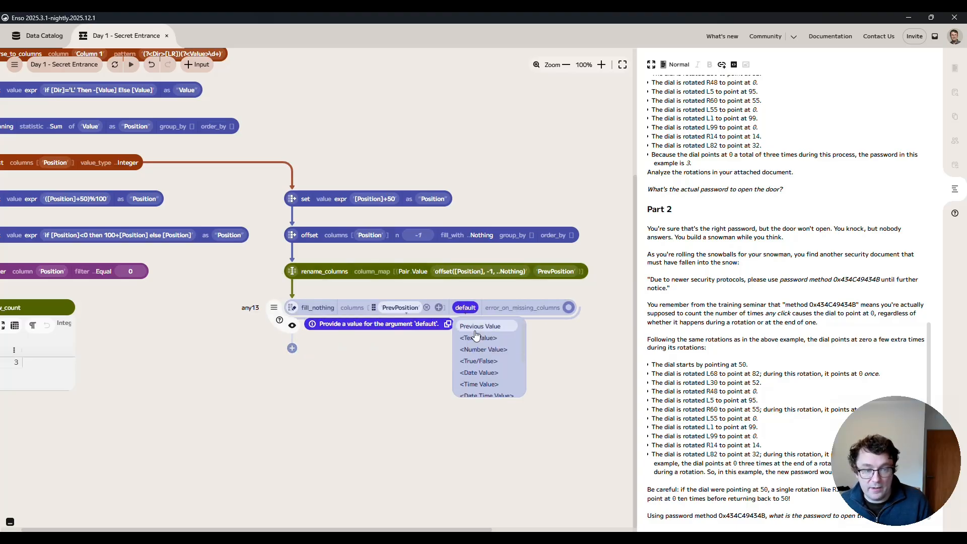
left_click(482, 348)
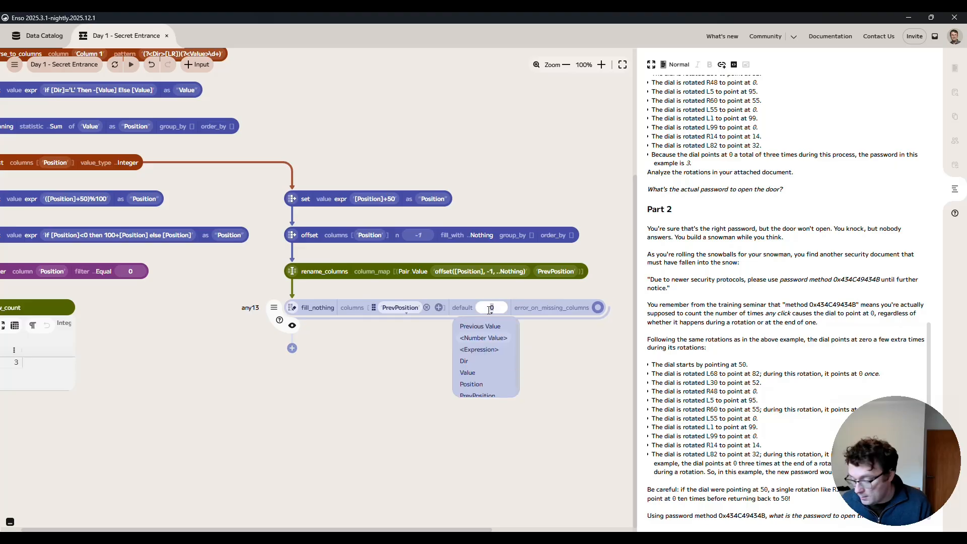
type("5")
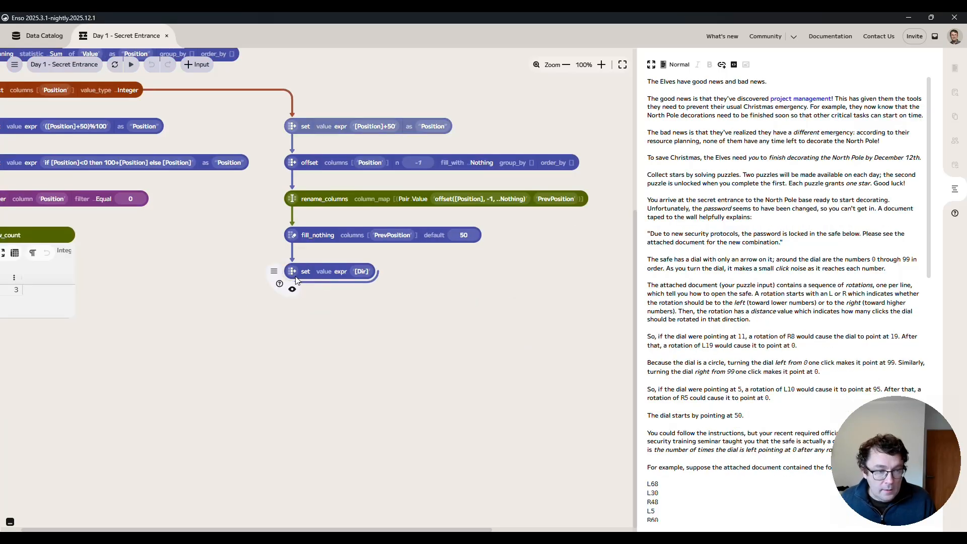
- Show the output preview of the set component that follows fill_nothing
mouse_move(310, 267)
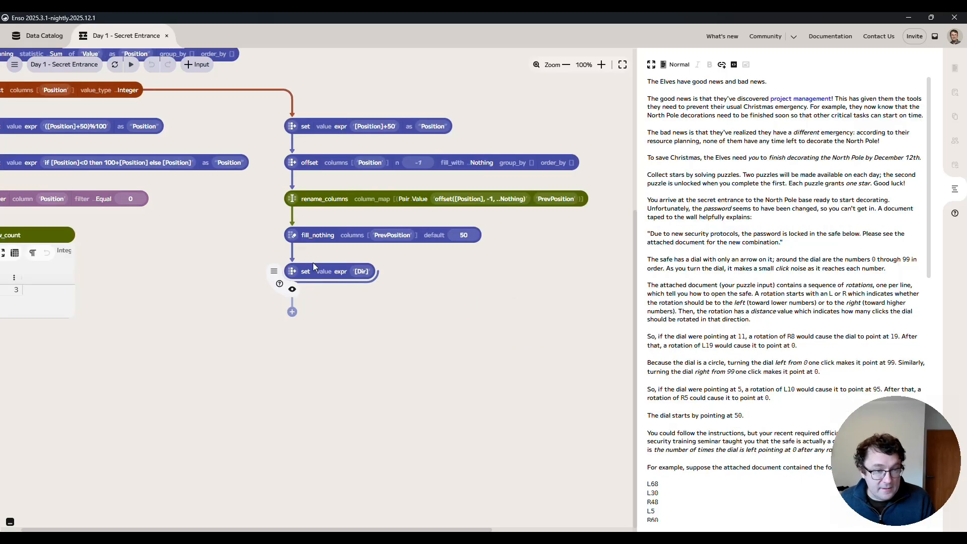
left_click(293, 291)
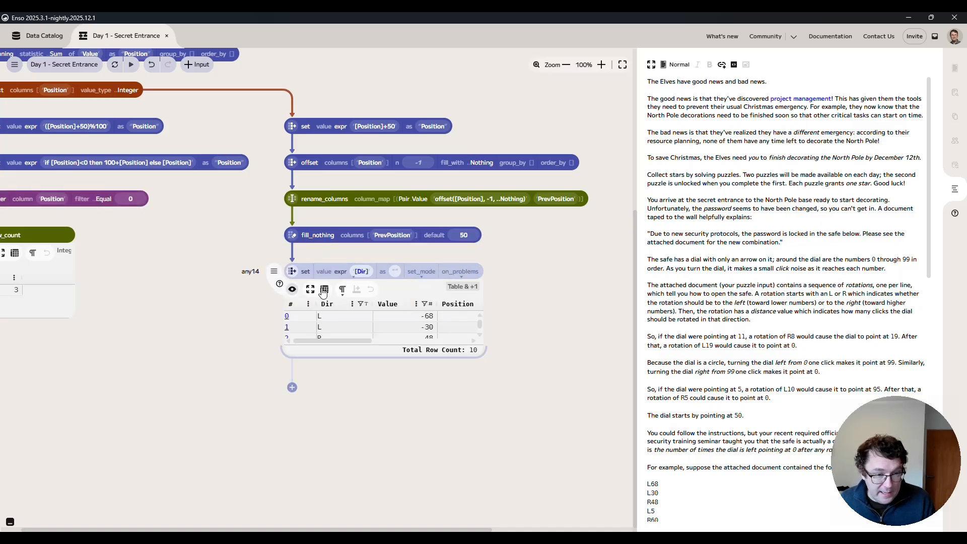
- Set the expression after fill_nothing to if [Dir]='L' then -1 else 1, name its column Sign, and hide the preview
left_click(369, 277)
type("if ")
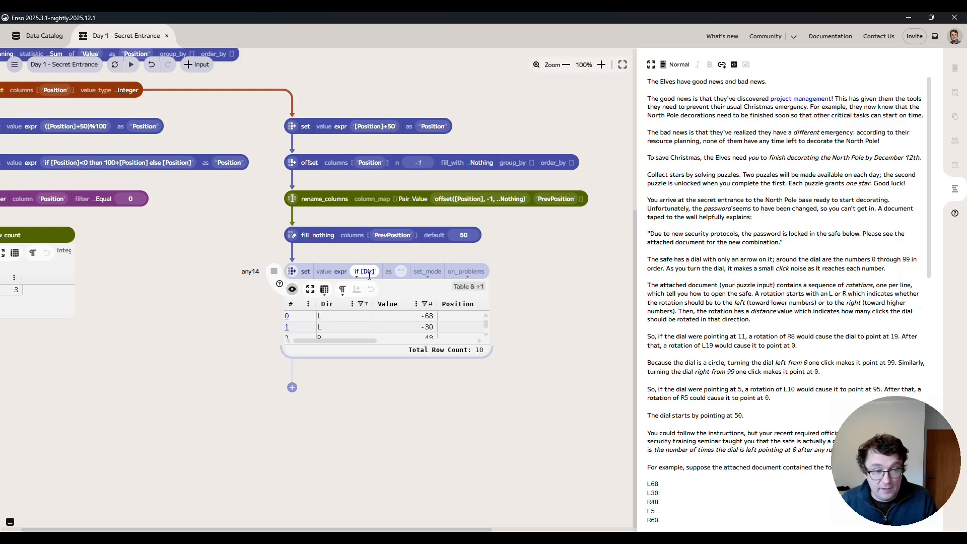
type("='L' Th")
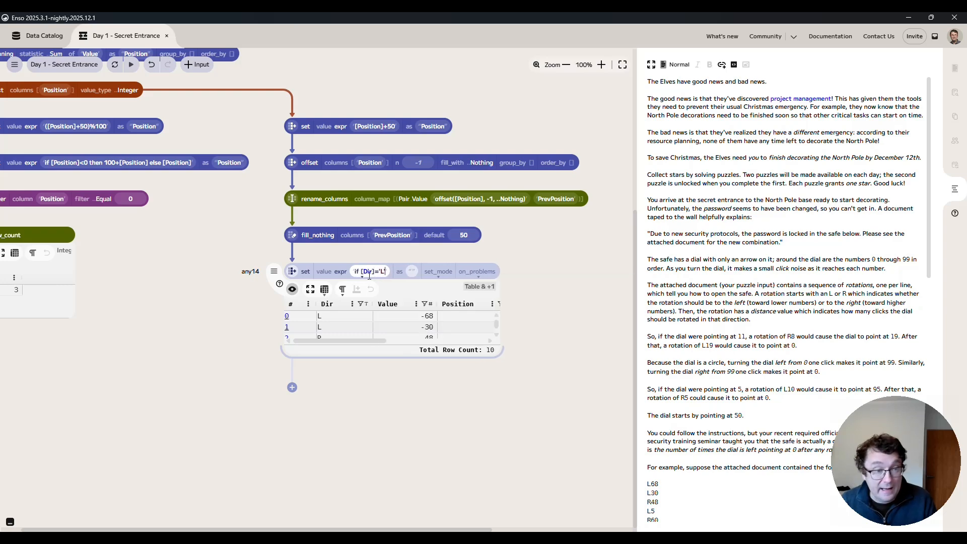
type("en")
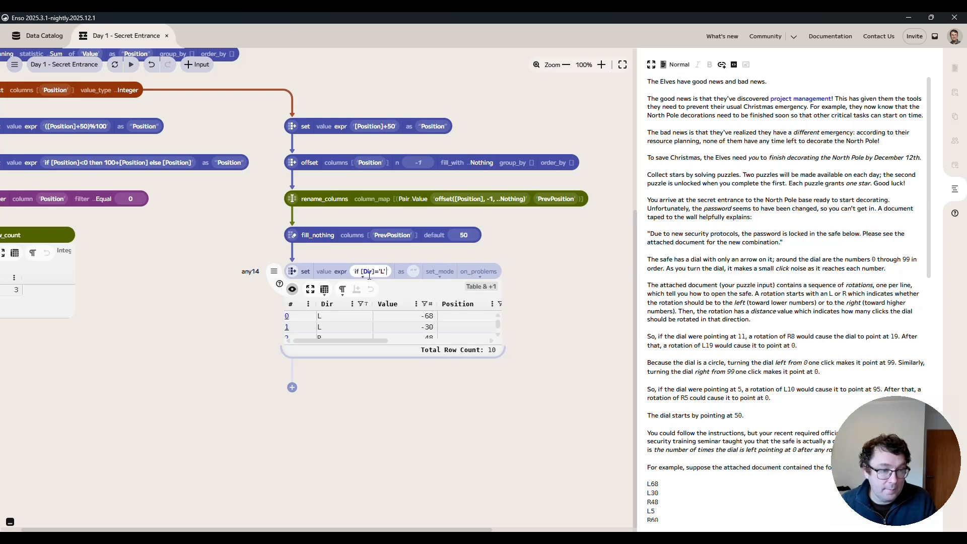
type(" -1 lels")
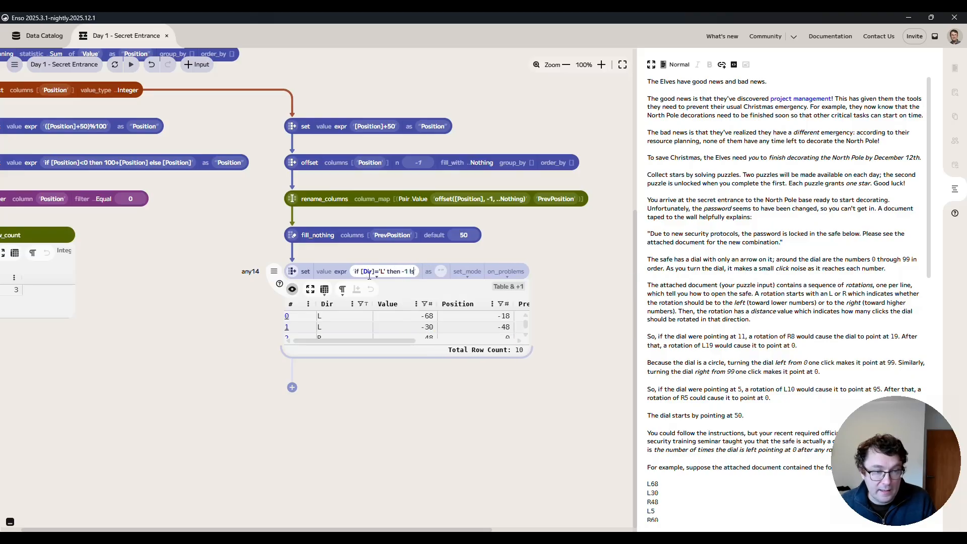
key("BackSpace")
key("BackSpace")
key("BackSpace")
key("BackSpace")
type("else 1")
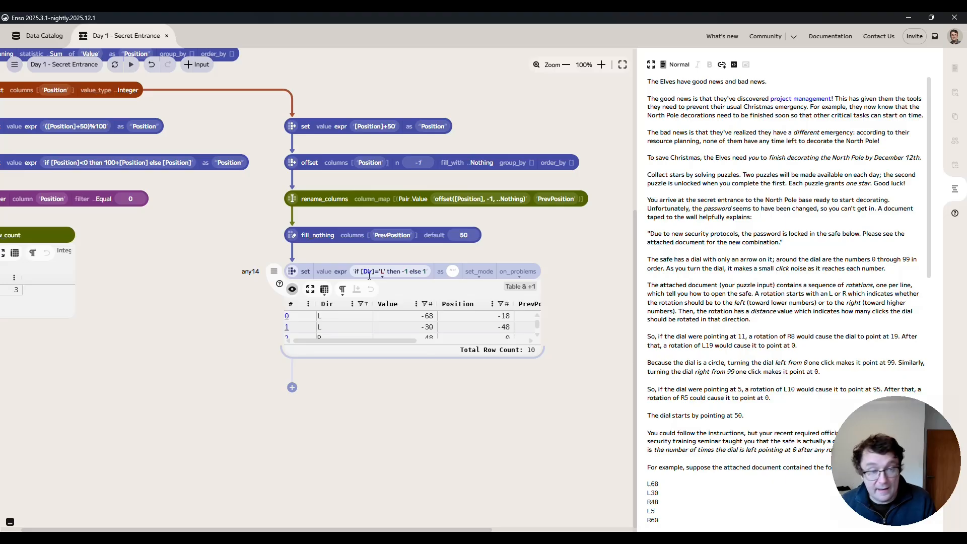
type("Sign")
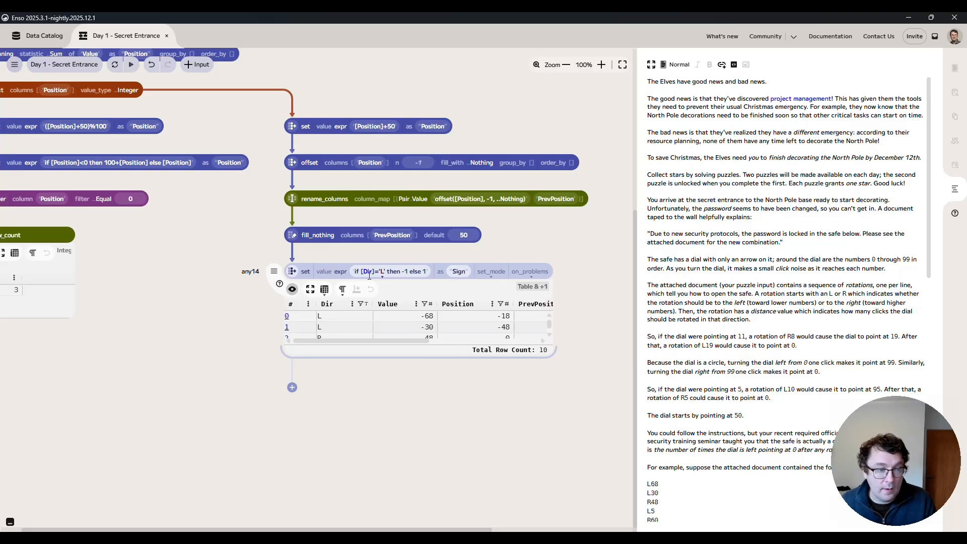
left_click(294, 290)
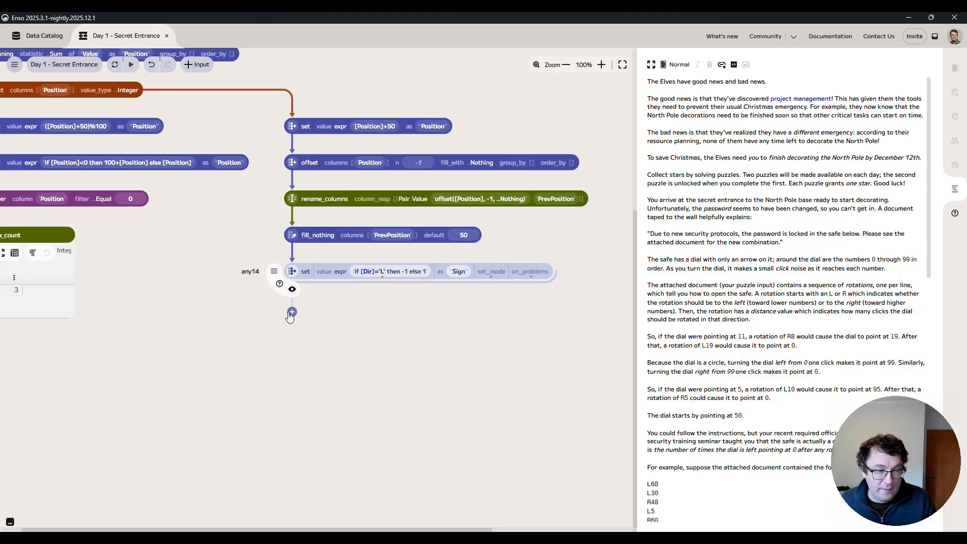
- Add another set component after the Sign component and begin its expression with floor([Sign]*[Position]/100)-
left_click(292, 313)
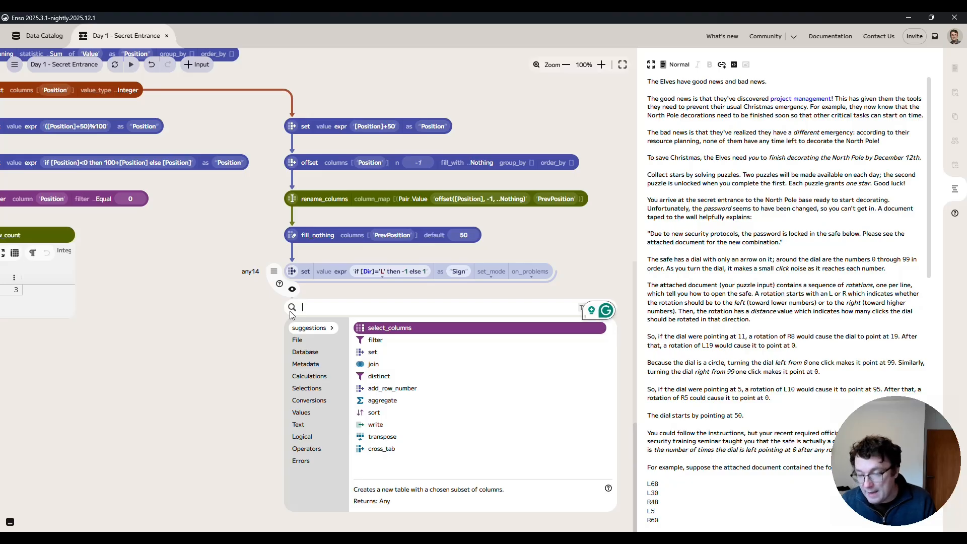
type("set")
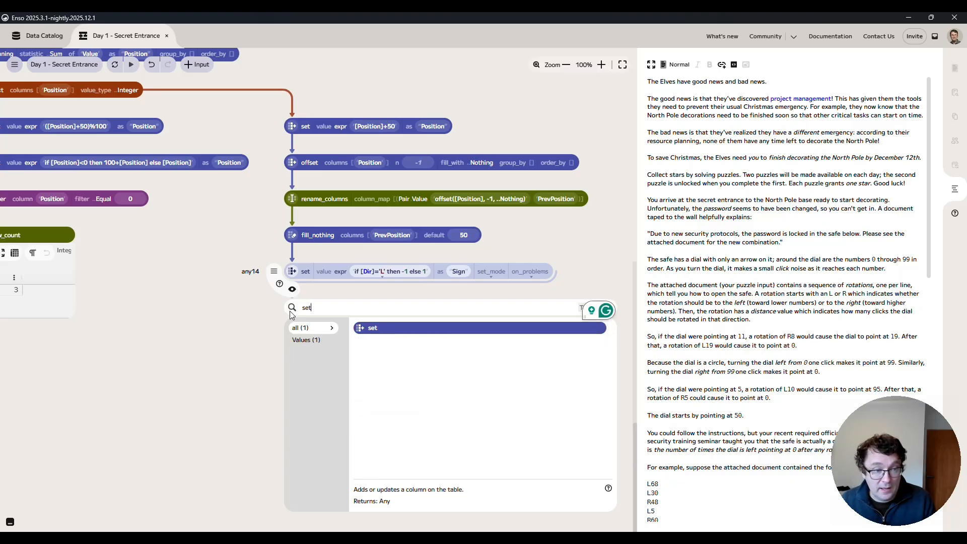
key("Return")
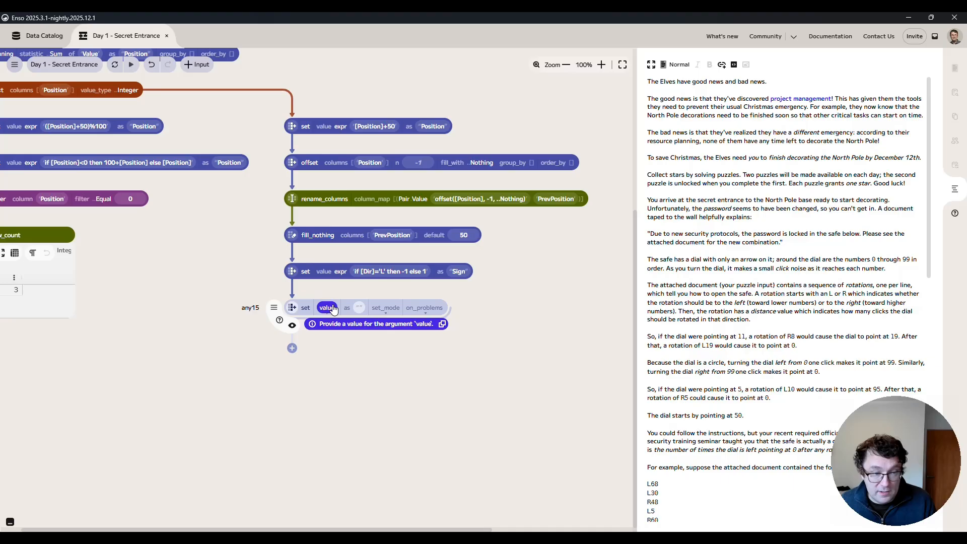
left_click(329, 308)
left_click(335, 338)
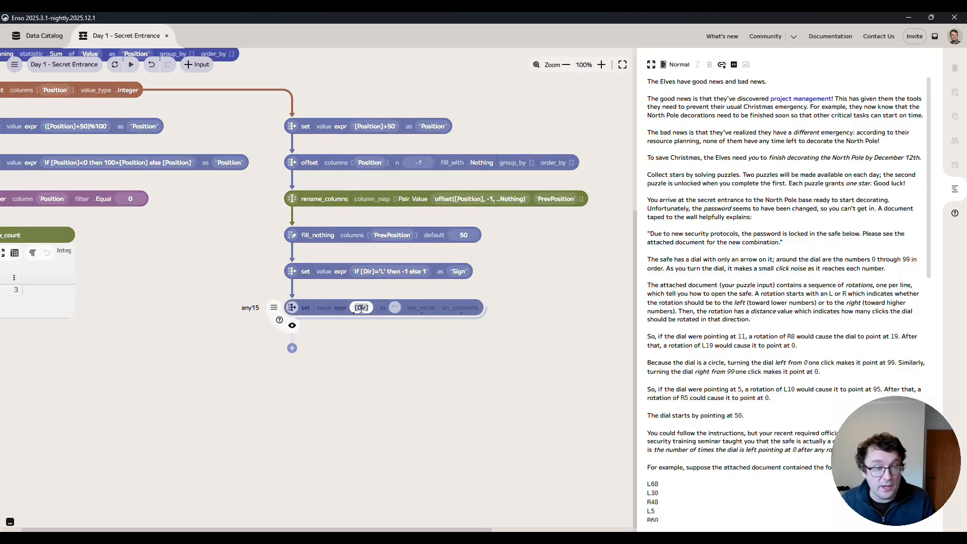
type("flor")
key("BackSpace")
key("BackSpace")
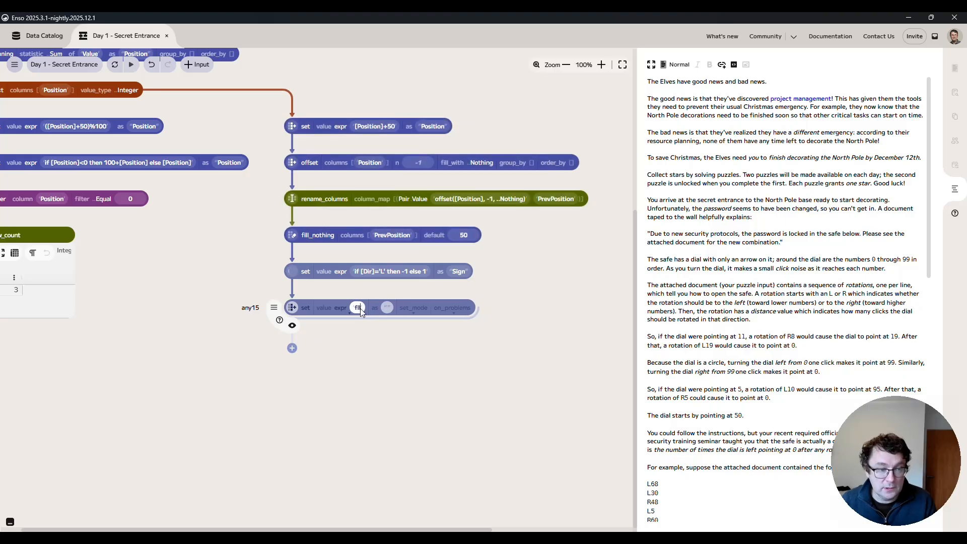
type("oor([")
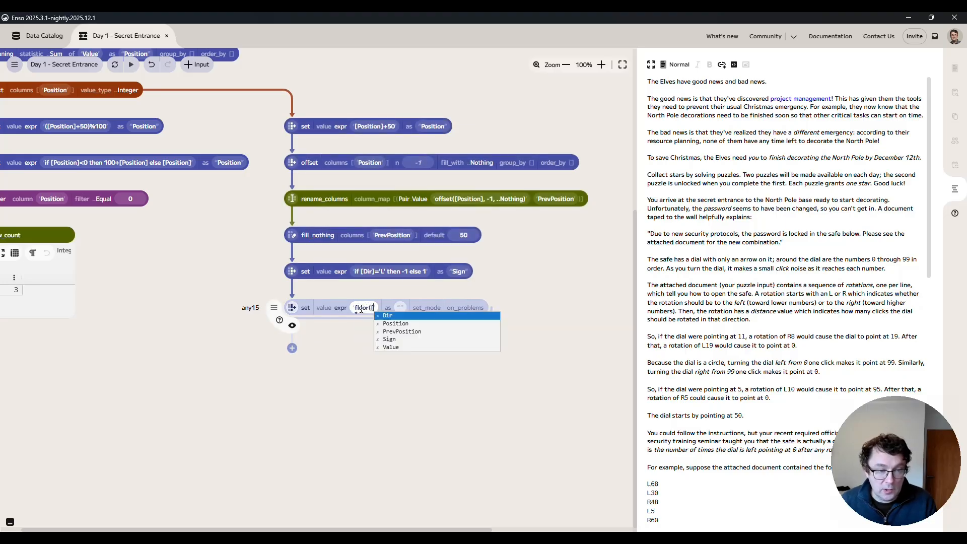
type("Sign]*[")
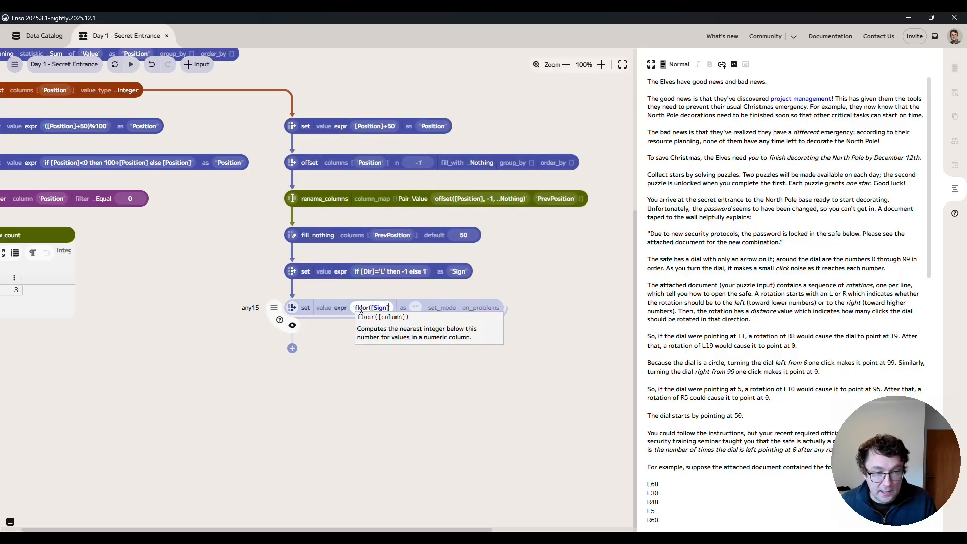
key("Down")
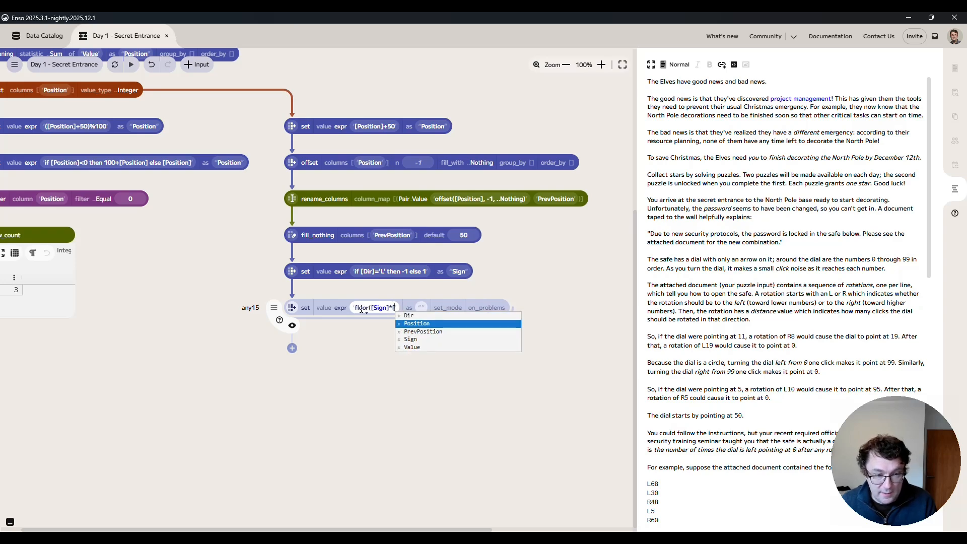
key("Return")
type("/100")
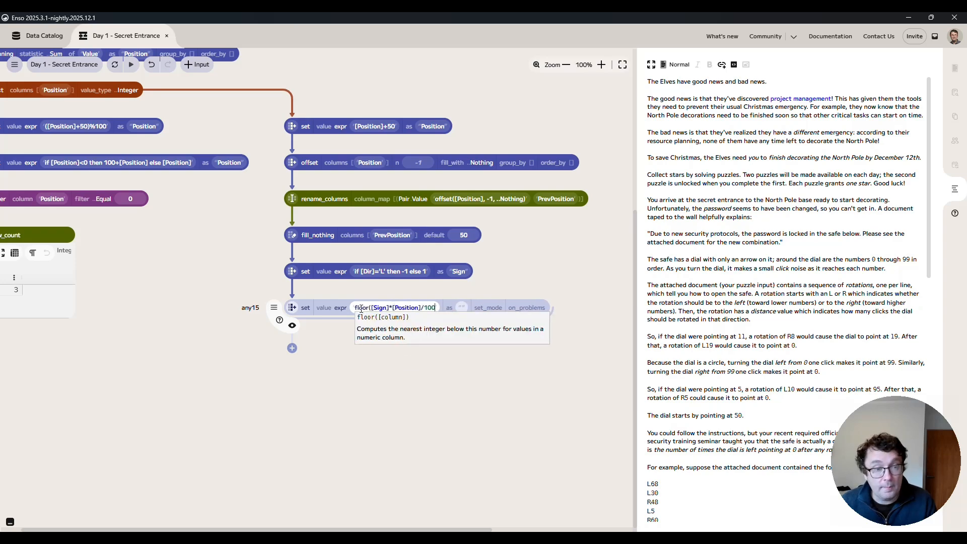
type(")-[")
key("BackSpace")
- Complete the expression by subtracting floor([Sign]*[PrevPosition]/100) and name the resulting column Crosses
key("Left")
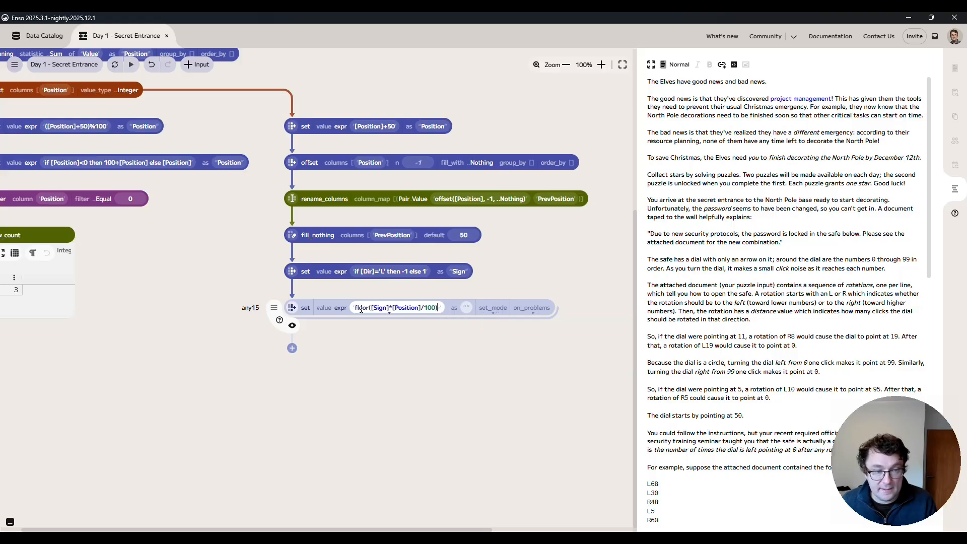
key("shift+Home")
key("ctrl+c")
key("End")
key("ctrl+v")
key("Left")
key("Left")
key("Left")
key("Left")
key("Left")
key("Left")
key("Left")
key("Left")
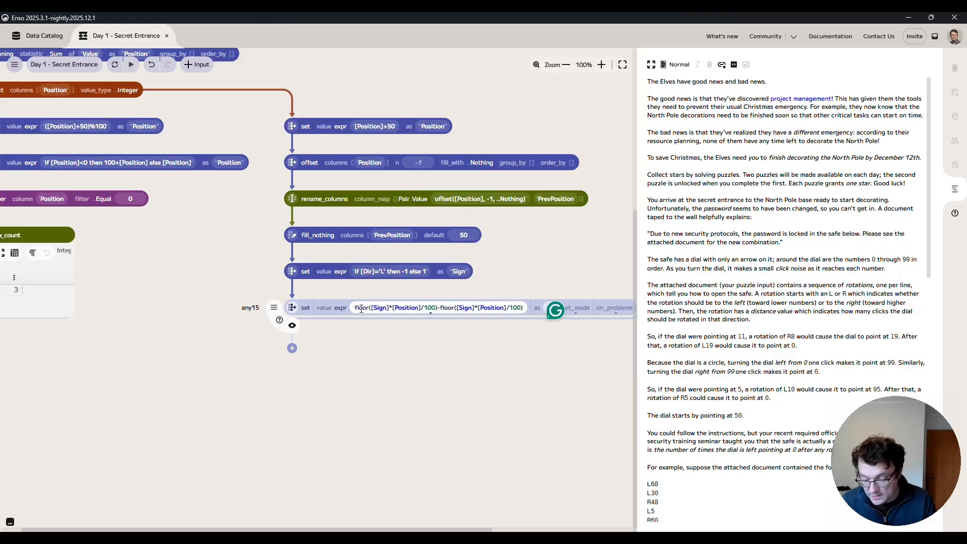
type("Prev")
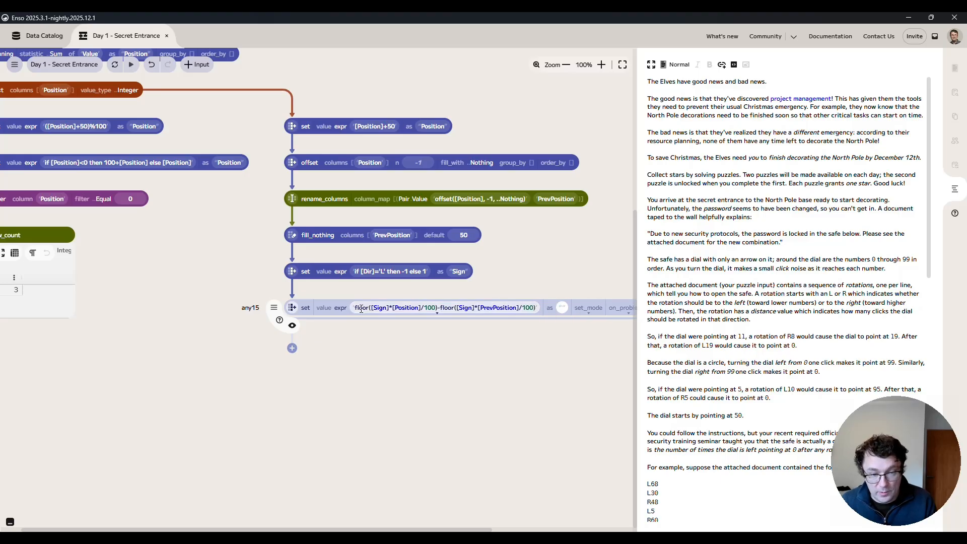
type("Crosses")
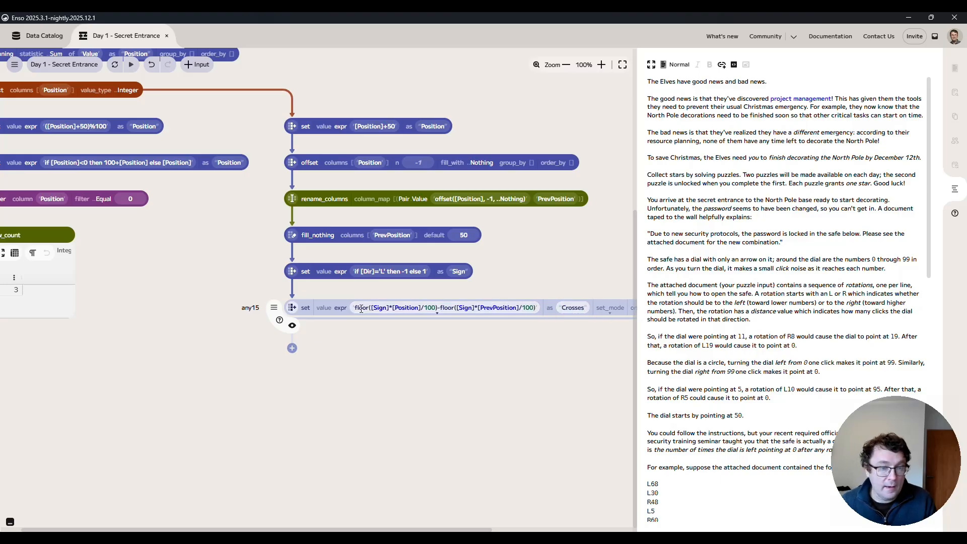
- Preview the Crosses component's output in an enlarged table to examine every row, and hide the preview
left_click(292, 325)
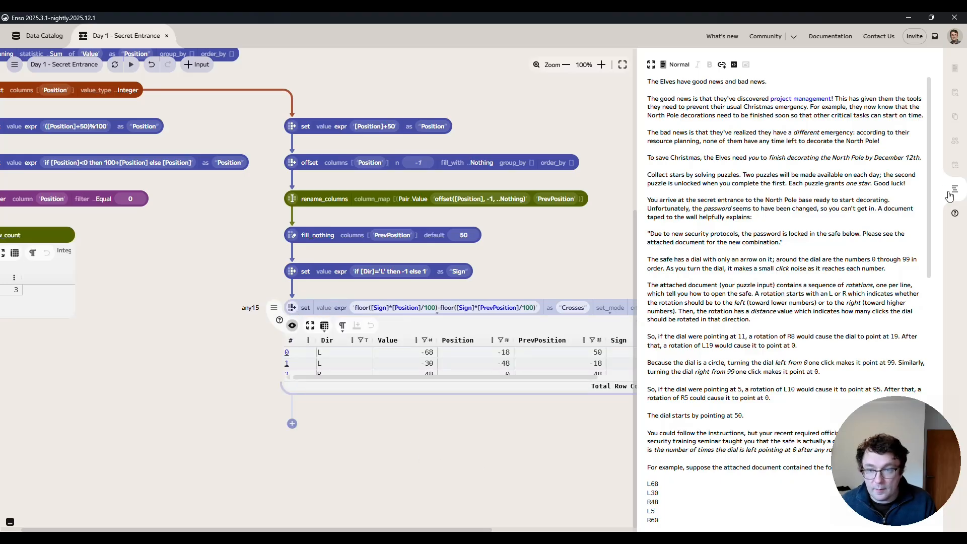
left_click_drag(265, 397, 95, 294)
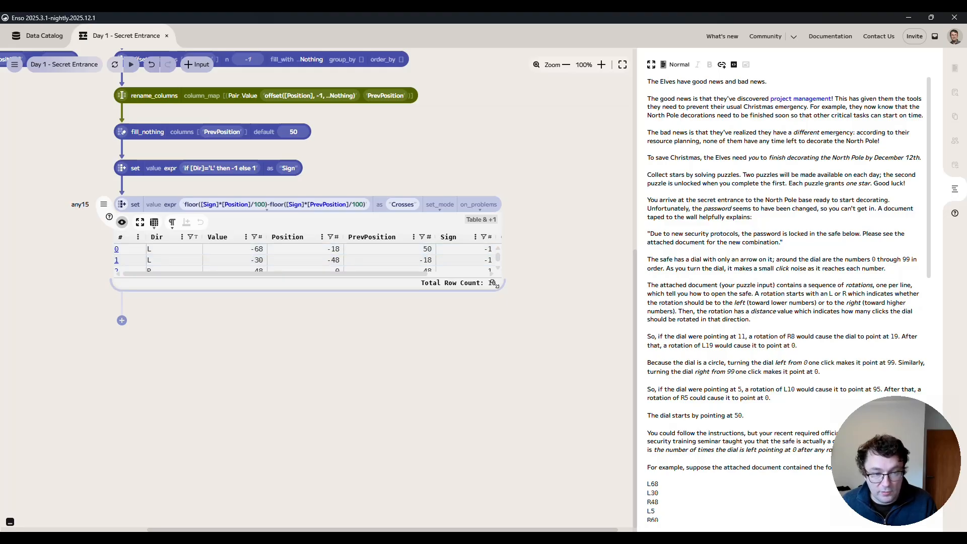
left_click_drag(494, 285, 609, 412)
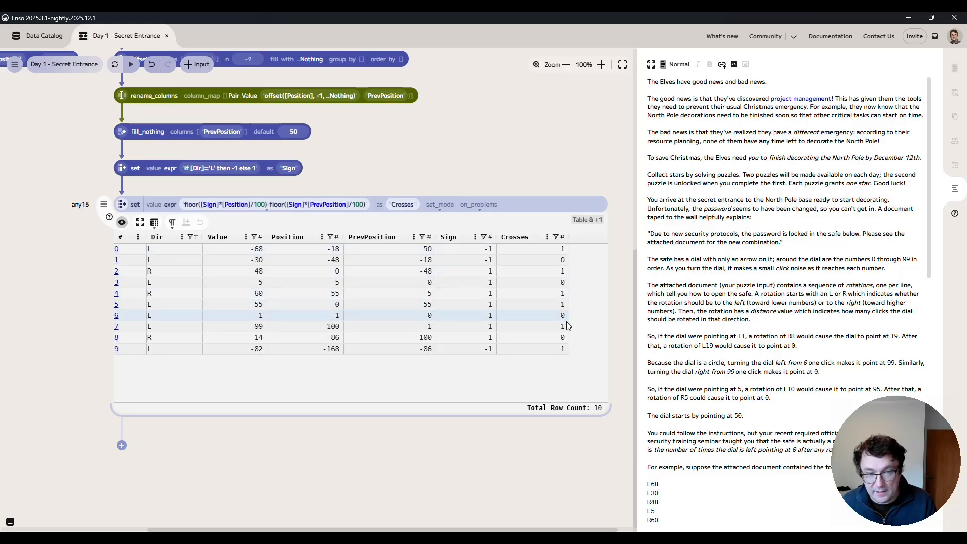
left_click(122, 224)
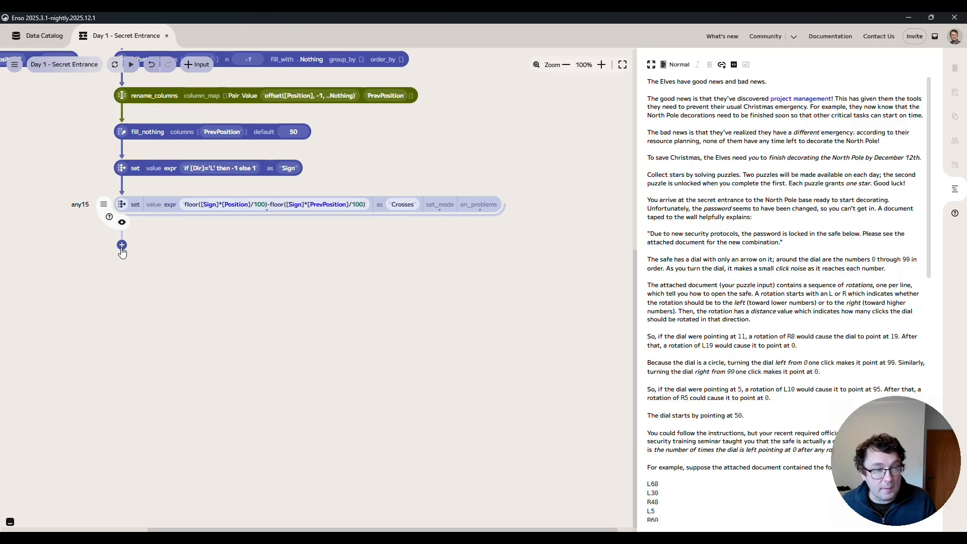
- Add an aggregate component after the Crosses component with one Sum column
left_click(122, 245)
type("agg")
key("Return")
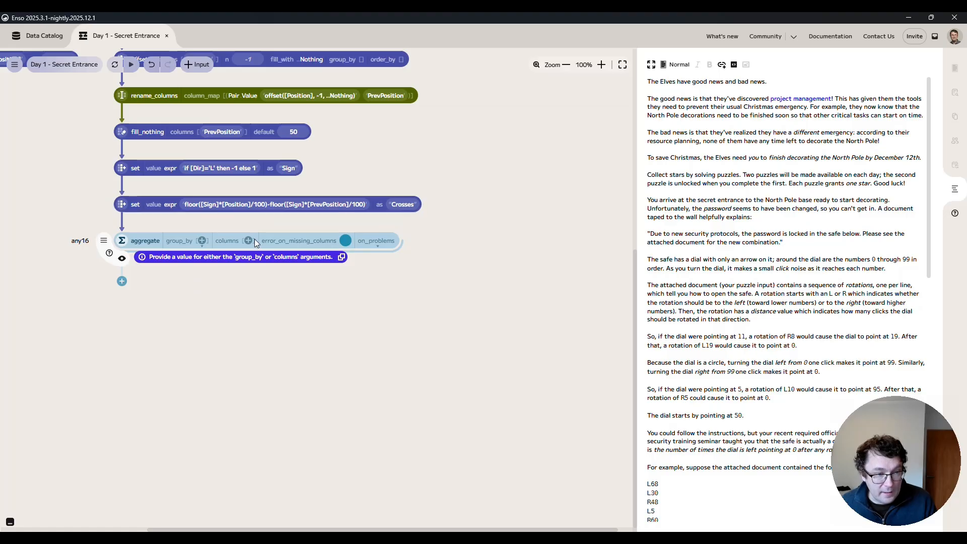
left_click(249, 240)
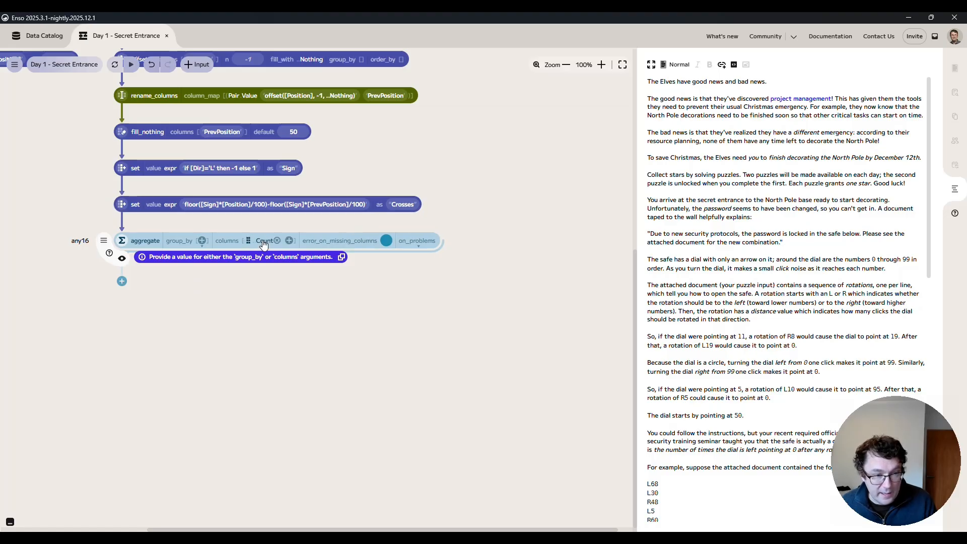
left_click(263, 244)
left_click(273, 278)
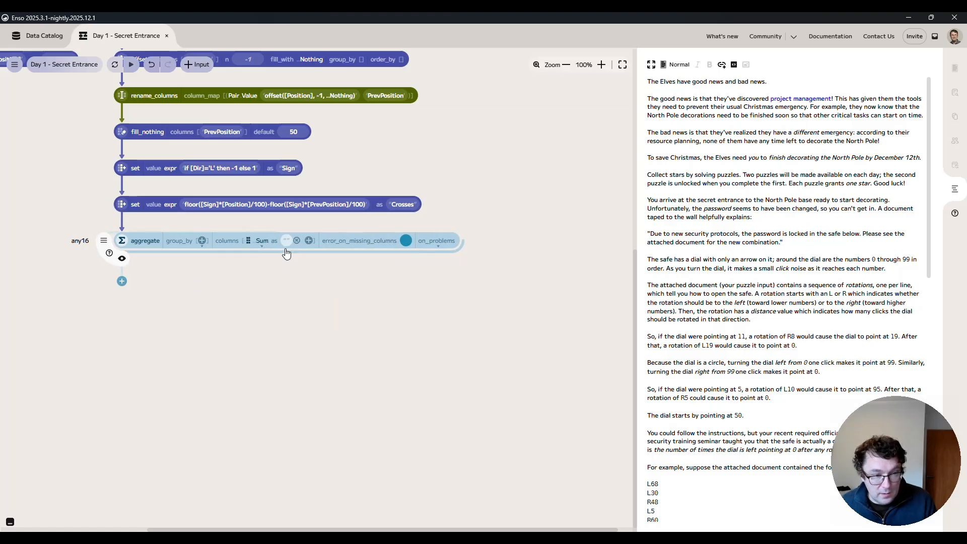
- Have the aggregate sum the Crosses column under the name Total, and show its output preview
left_click(281, 241)
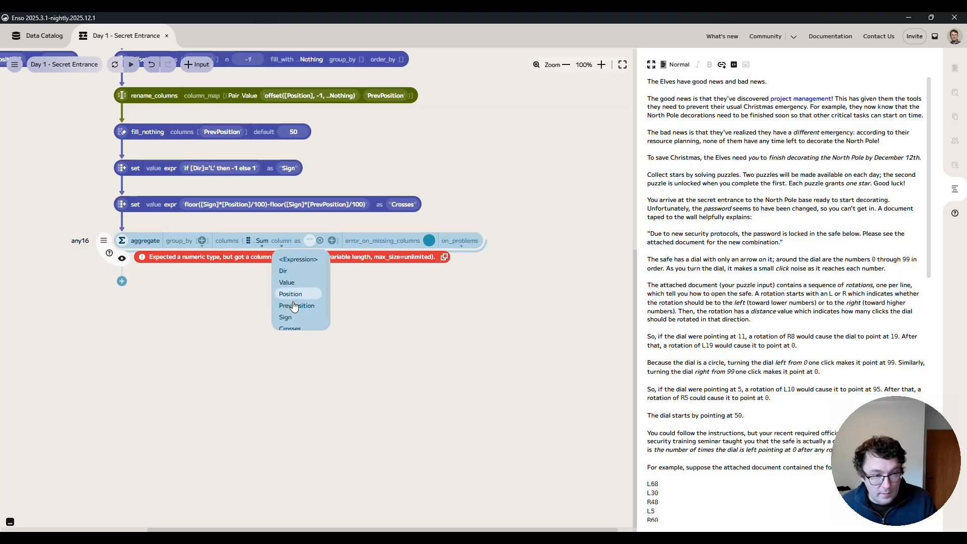
scroll(295, 306, "down", 1)
left_click(291, 318)
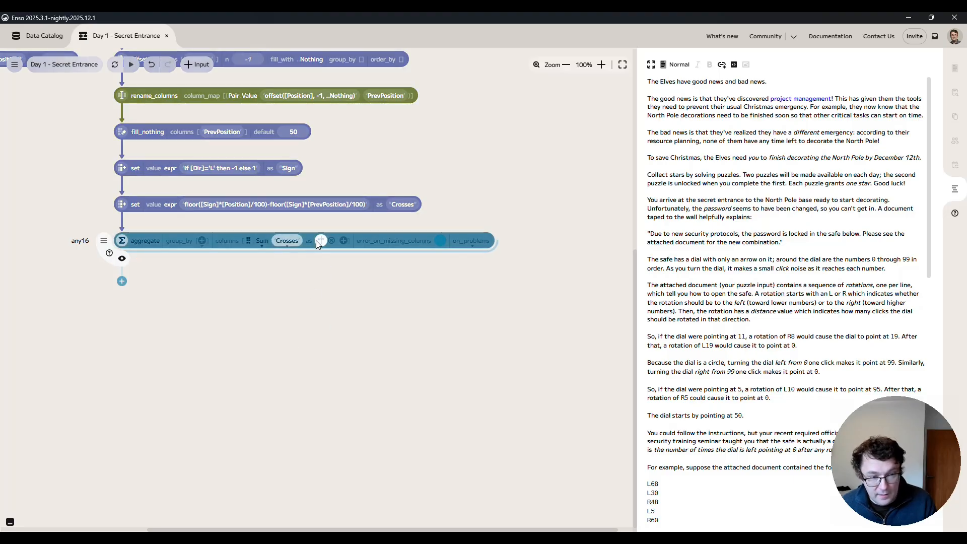
left_click(321, 241)
type("Total")
key("Return")
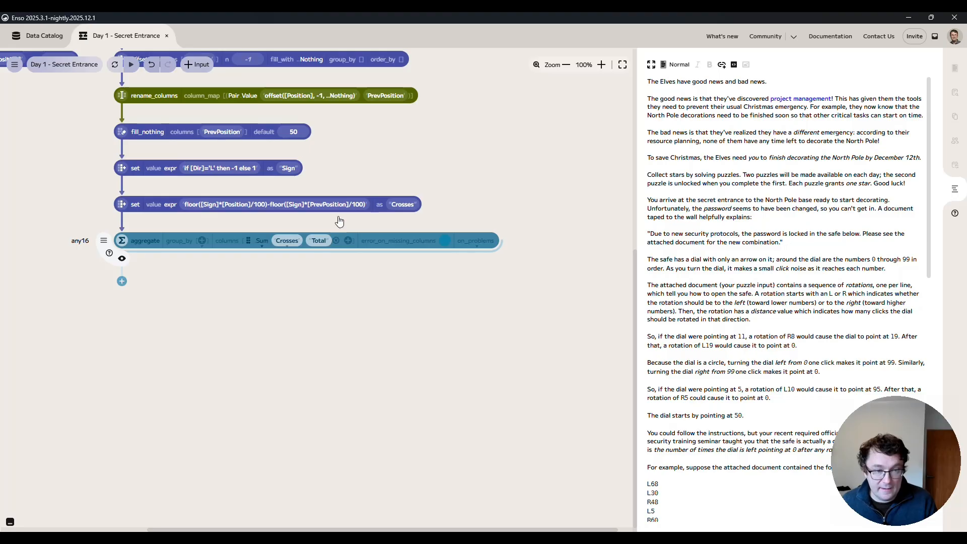
left_click(123, 259)
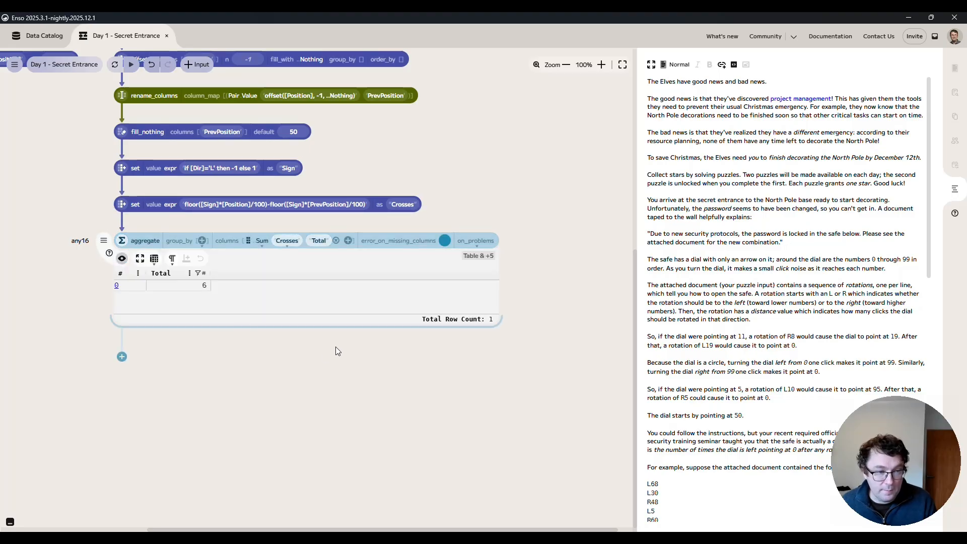
- Connect the puzzle input table starting with R6, R18, L39 to parse_to_columns in place of the example data, and bring both branch results into view
left_click_drag(216, 168, 450, 479)
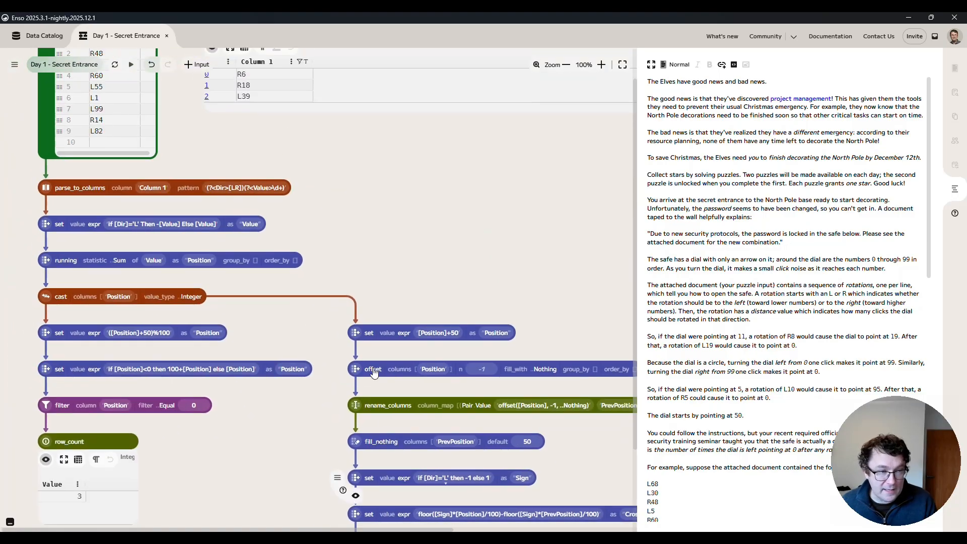
left_click_drag(270, 119, 50, 189)
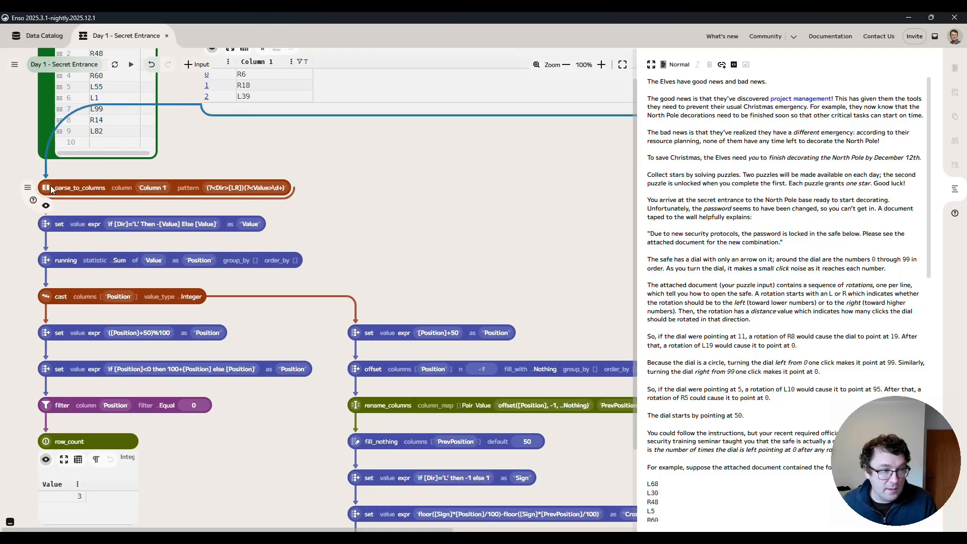
left_click_drag(558, 243, 585, 90)
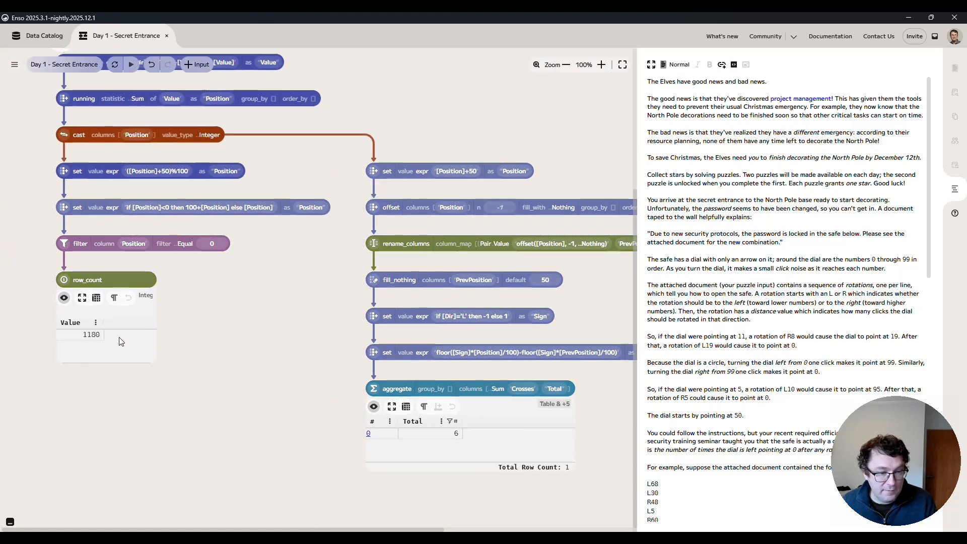